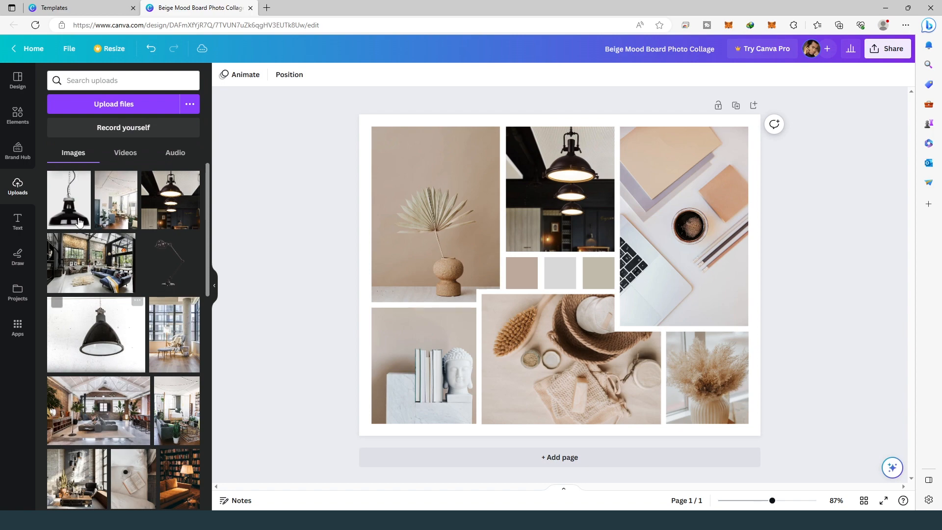
Fill the mood board's tall left frame with the string-light loft photo and the tall right frame with the grey-sofa loft photo.
drag(116, 199, 434, 216)
drag(100, 398, 611, 262)
double_click(696, 261)
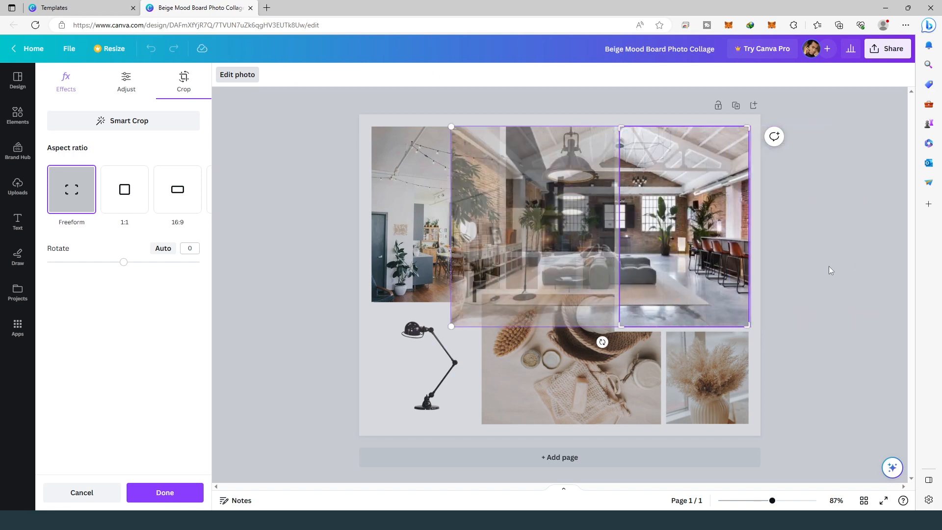
click(830, 271)
Fill the wide lower-middle frame with the green sofa interior photo and accept its crop.
drag(177, 410, 601, 371)
double_click(601, 407)
click(800, 340)
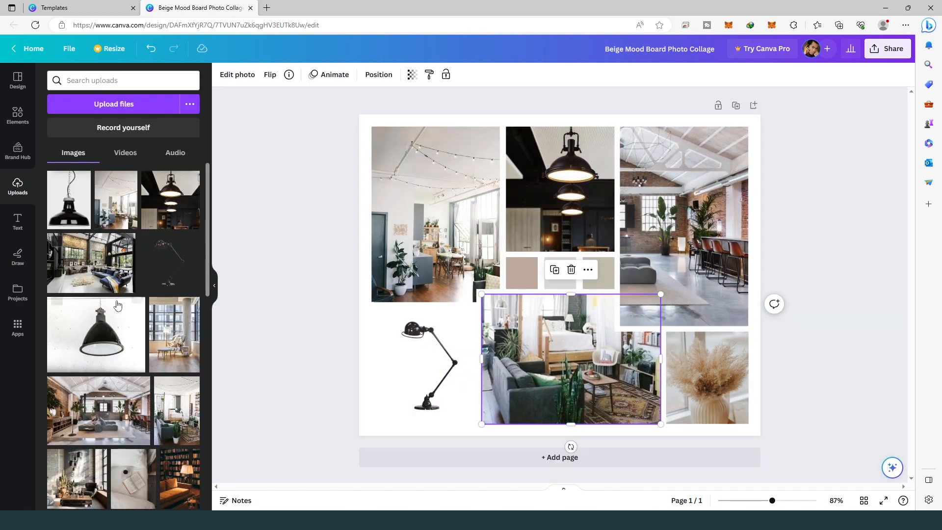
Fill the small lower-right frame with the glossy black pendant lamp photo.
drag(63, 190, 693, 352)
double_click(692, 367)
click(833, 375)
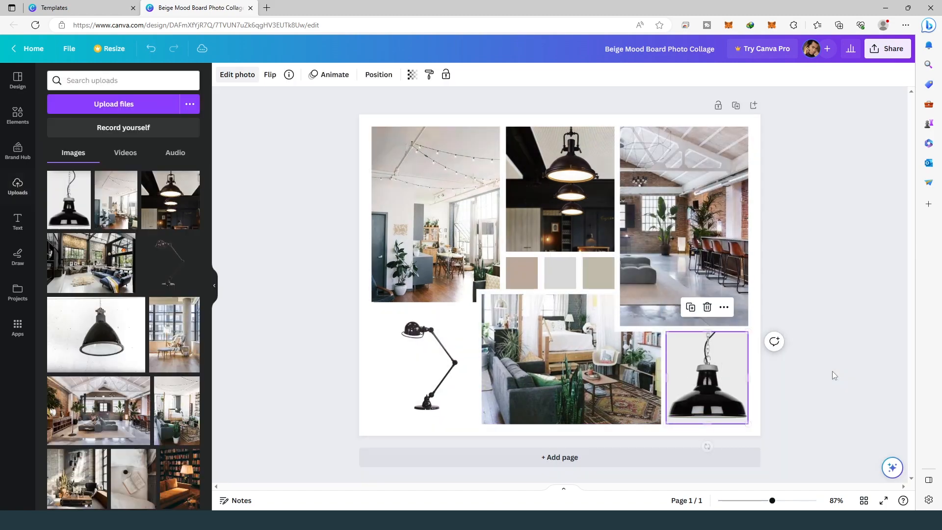
Browse the uploaded images and replace the lower-right picture with the wide-shade pendant lamp photo on a white background.
scroll(126, 369, down, 7)
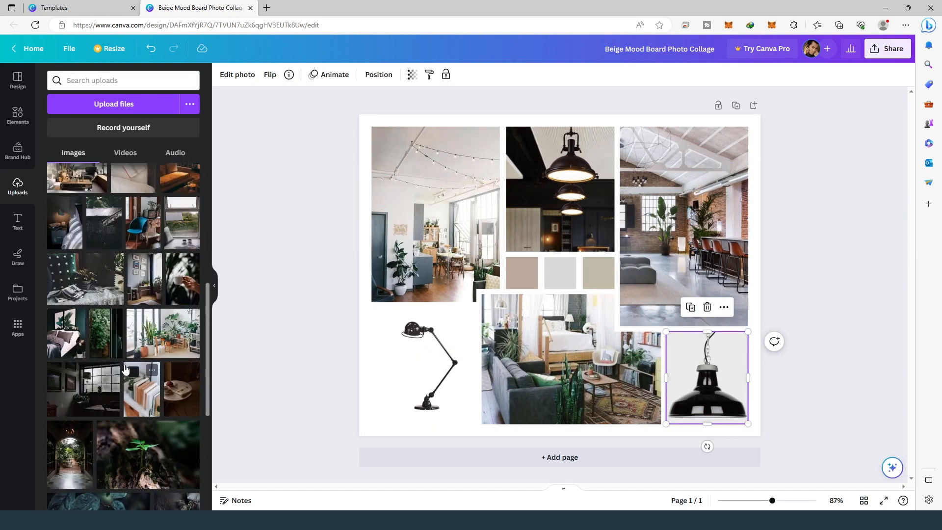
scroll(126, 369, down, 5)
scroll(127, 366, up, 11)
scroll(126, 361, up, 1)
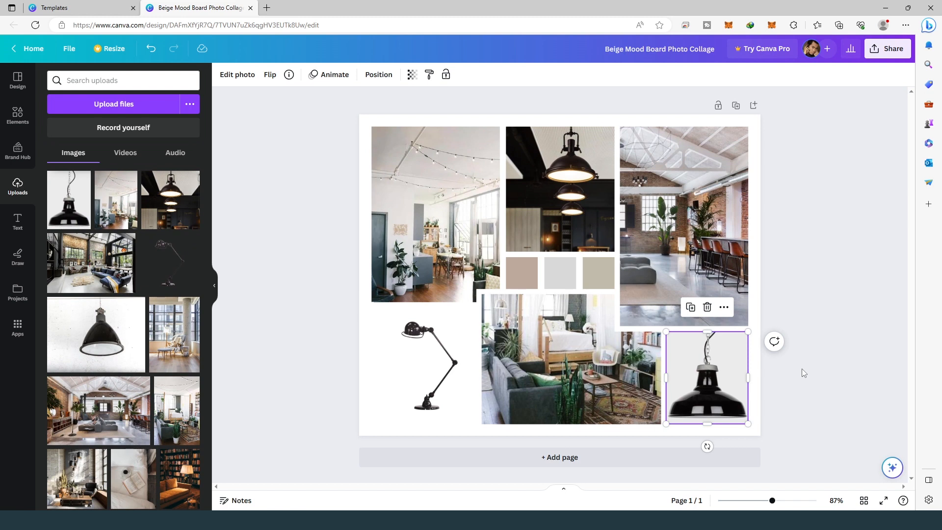
drag(121, 330, 706, 377)
double_click(706, 377)
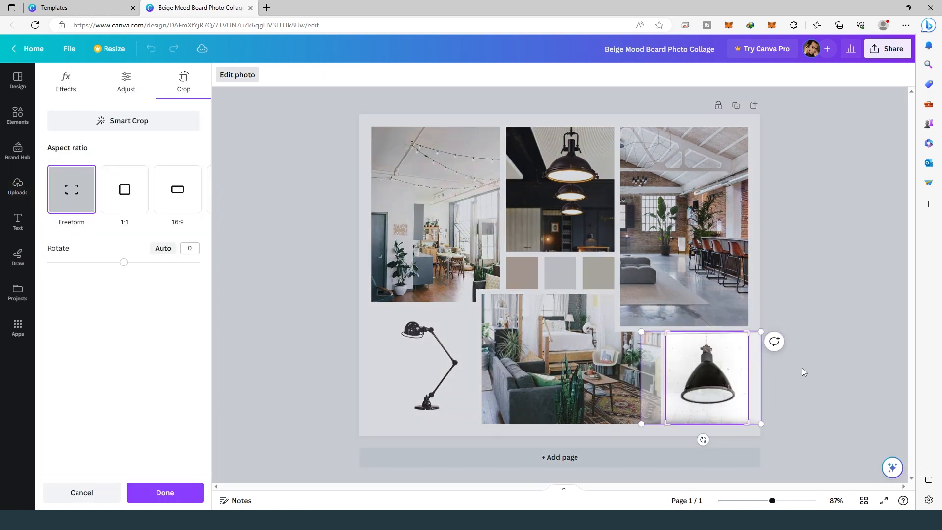
click(798, 373)
Recolour the first palette swatch orange and the middle swatch with a light photo colour, and select the third swatch.
click(521, 273)
click(224, 74)
click(190, 447)
click(572, 277)
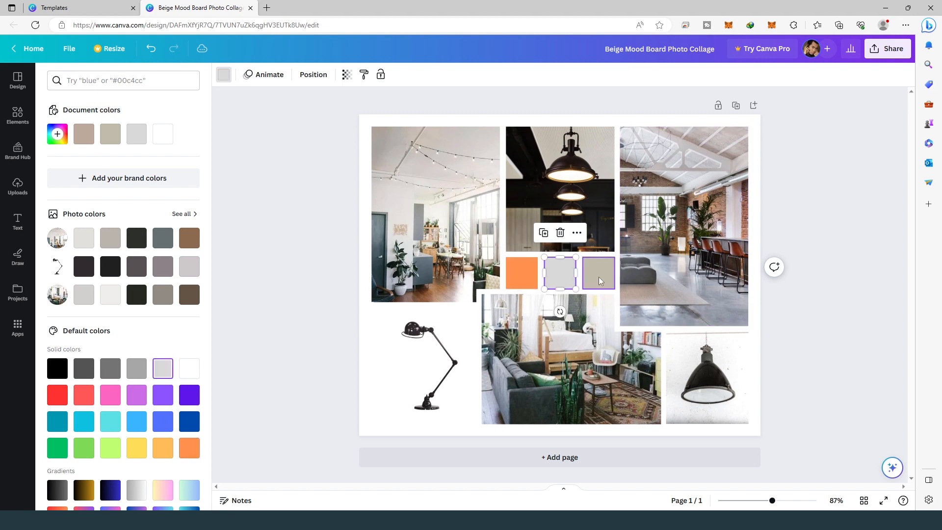
click(112, 295)
click(587, 273)
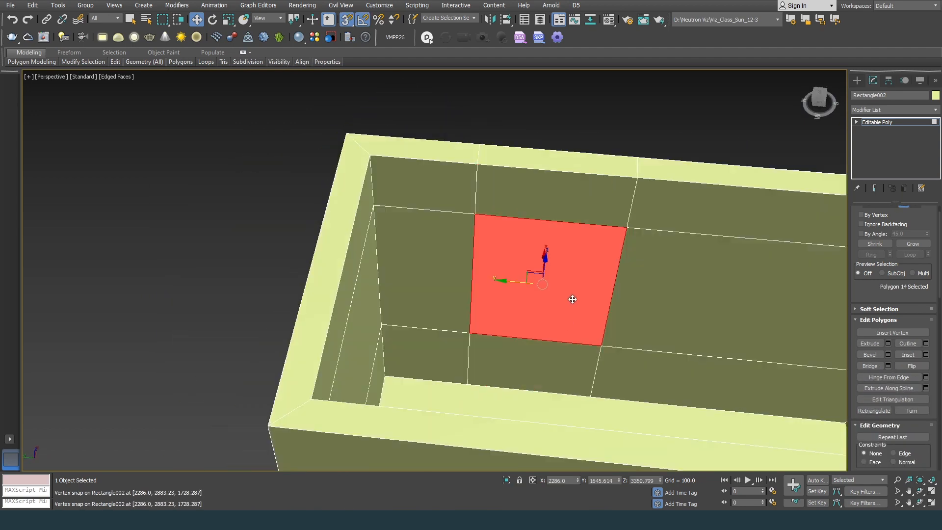
Delete the window-opening polygon in the long wall and the middle polygon of the end wall.
key(Delete)
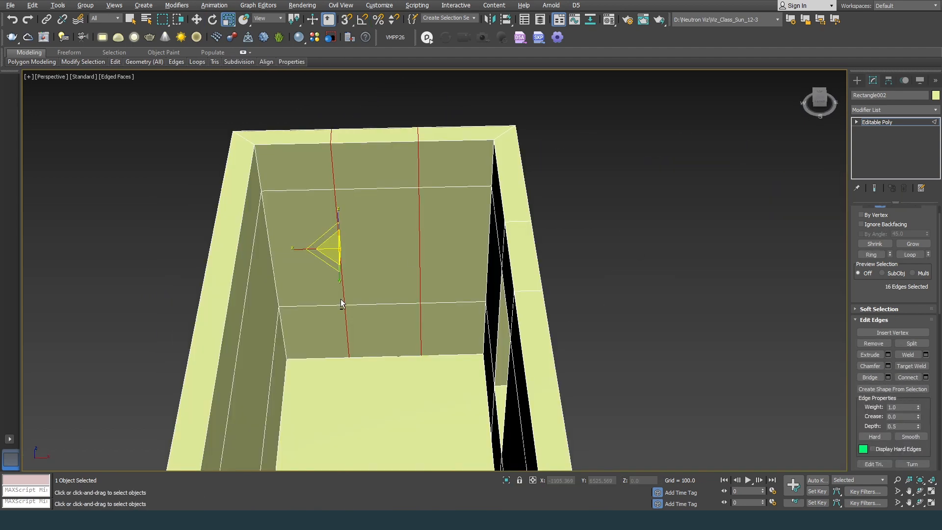
key(4)
click(395, 265)
key(Delete)
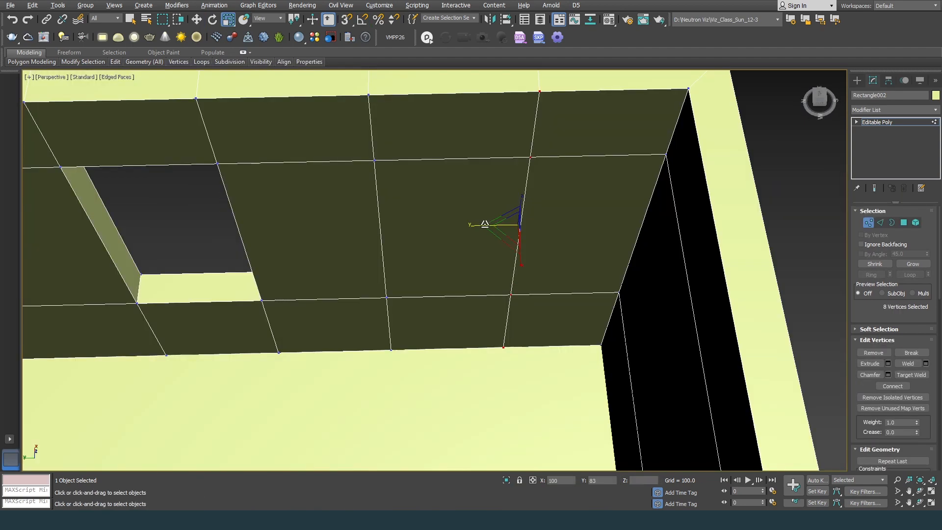
Delete the second window polygon in the long wall and select an open border for editing.
click(417, 279)
key(Delete)
key(3)
click(473, 304)
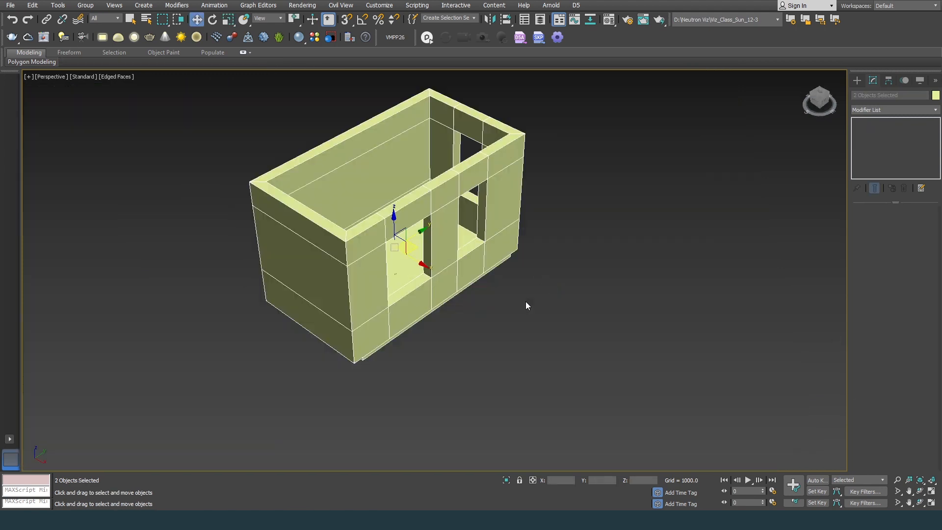
Examine the room shell and its window openings from several angles.
click(526, 306)
alt+middle_drag(417, 208, 462, 221)
scroll(463, 221, up, 3)
alt+middle_drag(373, 235, 426, 265)
click(434, 266)
click(509, 269)
alt+middle_drag(601, 158, 454, 214)
click(454, 214)
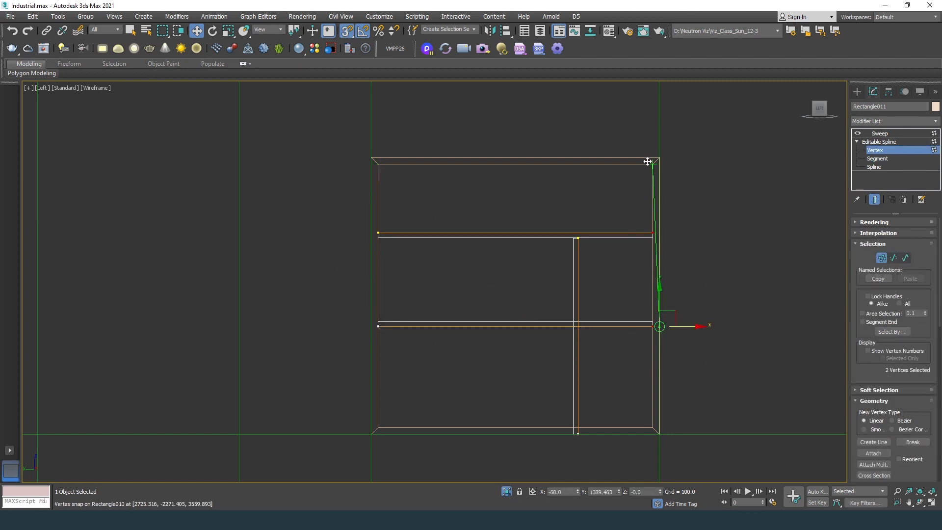
Move the vertical mullion segment of the window frame spline toward the middle of the window.
middle_drag(601, 384, 614, 349)
key(2)
drag(614, 348, 562, 331)
drag(593, 301, 534, 301)
scroll(528, 418, up, 2)
Adjust the mullion's top vertex so that the mullion ends at the lower horizontal bar.
key(s)
key(1)
drag(723, 381, 724, 381)
middle_drag(589, 206, 602, 286)
drag(533, 175, 738, 318)
scroll(560, 320, up, 2)
scroll(578, 353, down, 2)
Copy the mullion segment upward and align its lower end with the lower horizontal bar.
key(2)
shift+drag(567, 366, 567, 333)
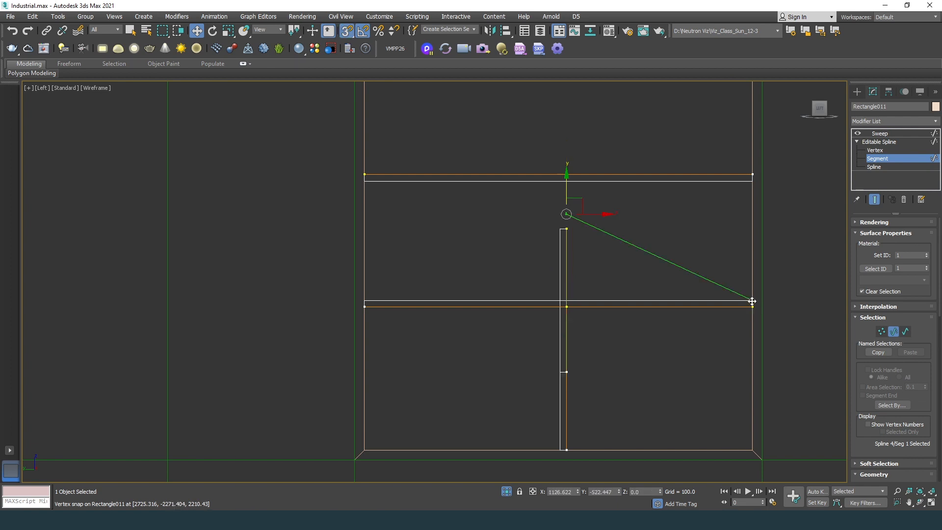
shift+drag(567, 283, 567, 299)
scroll(608, 282, down, 2)
scroll(612, 265, up, 2)
middle_drag(633, 249, 643, 279)
middle_drag(627, 379, 622, 302)
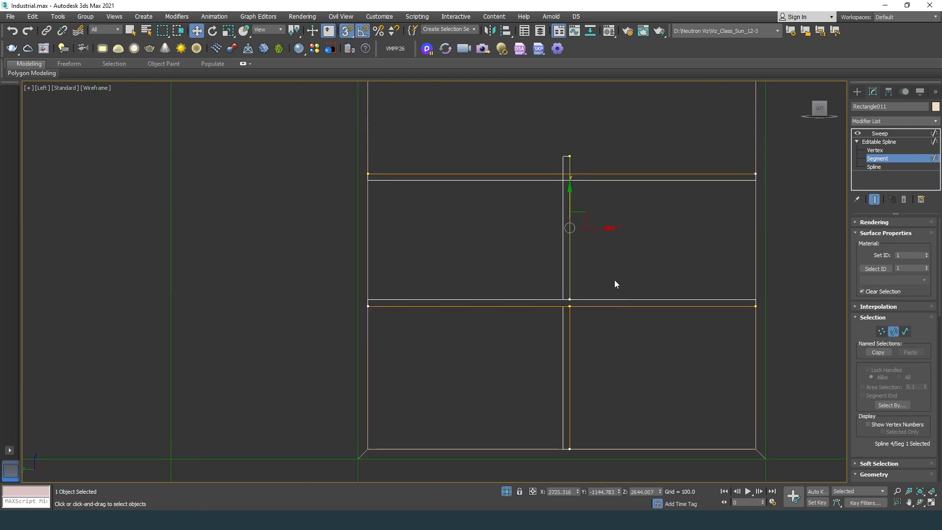
scroll(624, 305, down, 2)
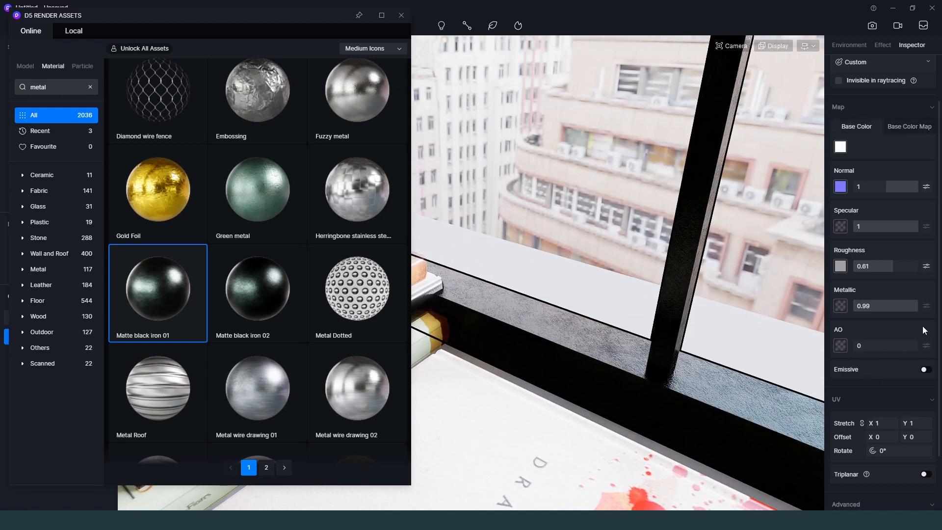
Set the Round Corner radius of the window frame's black iron material to 6.5 and inspect the frame edges.
scroll(940, 310, down, 3)
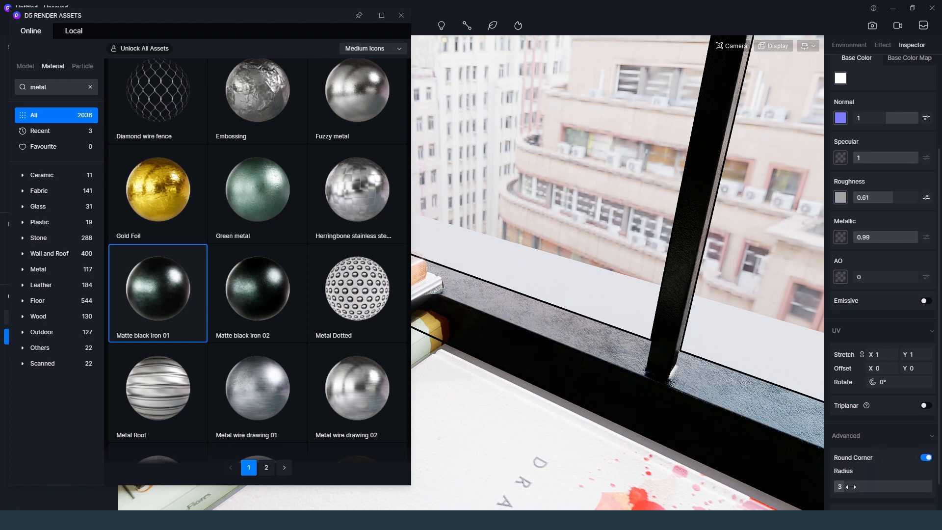
drag(848, 485, 859, 485)
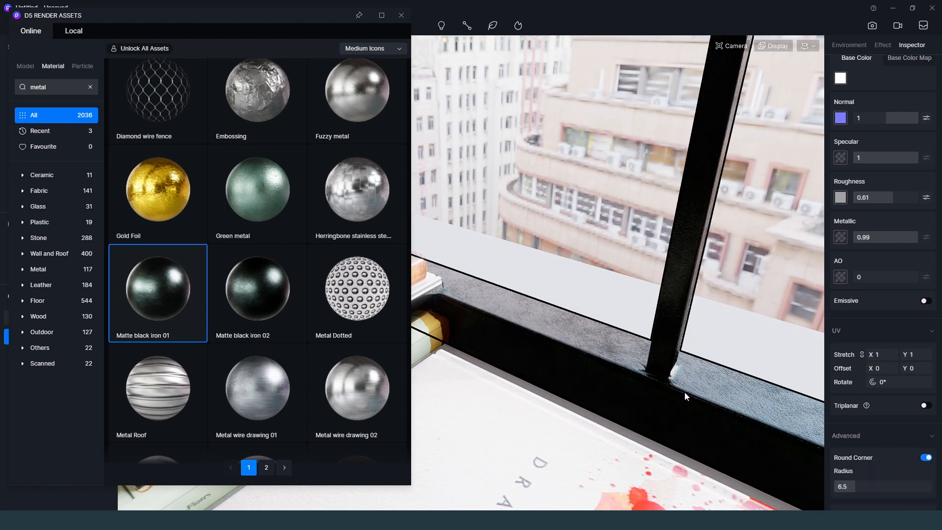
scroll(684, 395, up, 2)
right_drag(665, 393, 685, 408)
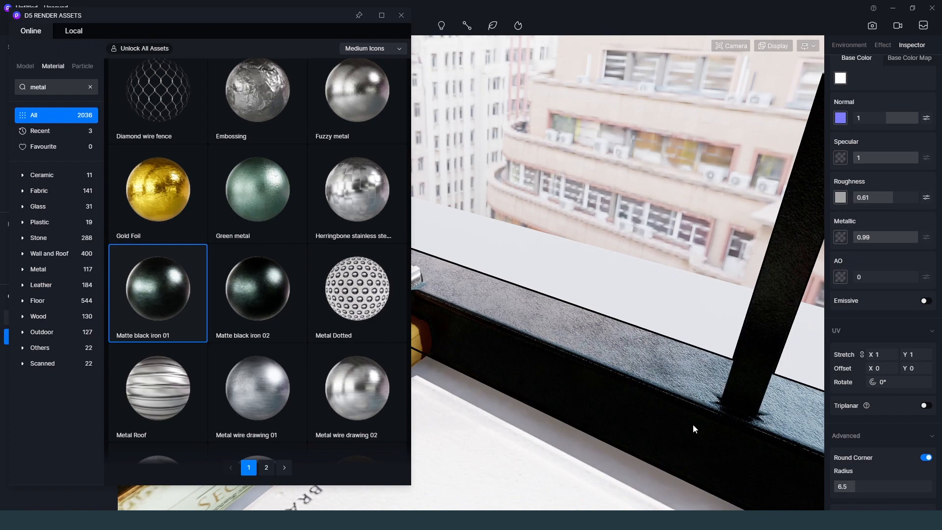
scroll(693, 424, down, 2)
scroll(658, 390, down, 2)
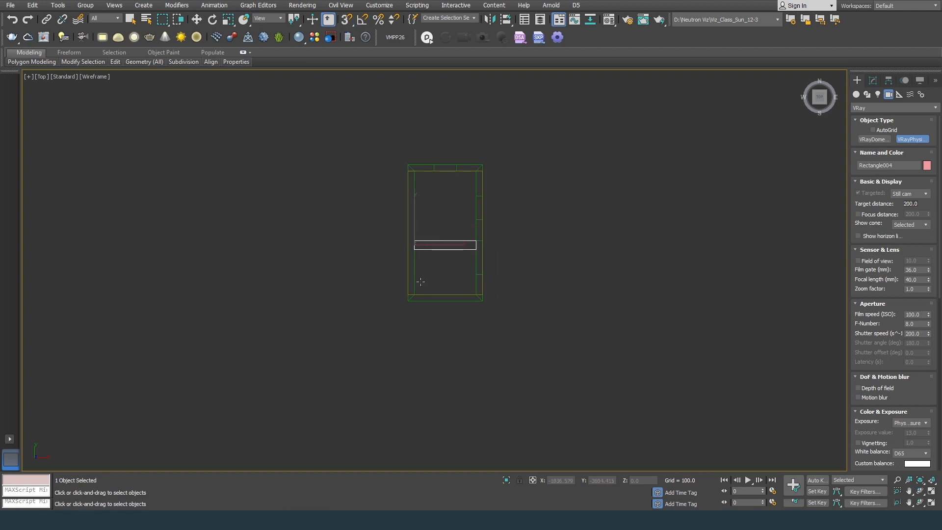
Place a VRay physical camera looking along the room and show its view shaded with safe frames.
drag(423, 282, 458, 194)
key(c)
key(shift+f)
middle_drag(489, 291, 487, 338)
key(F3)
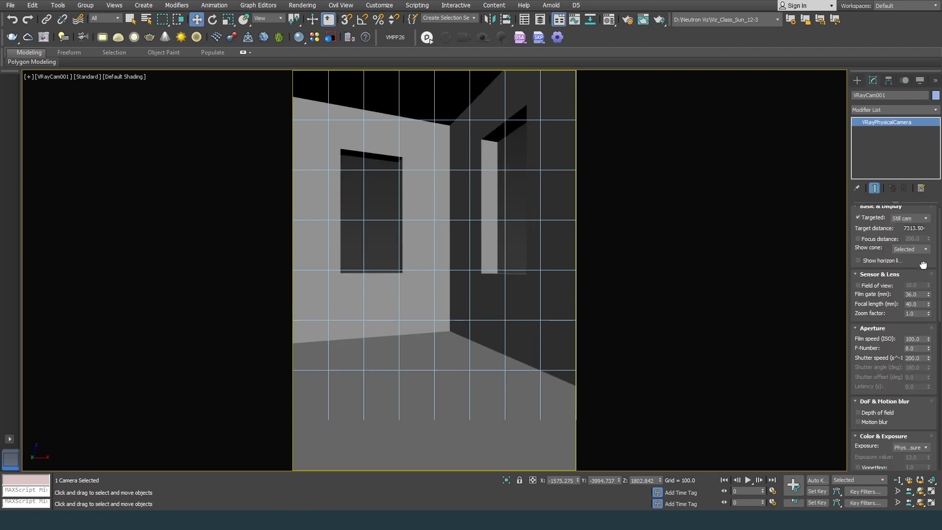
Set the camera's focal length to 20 mm and reframe the view of the room.
scroll(917, 265, down, 5)
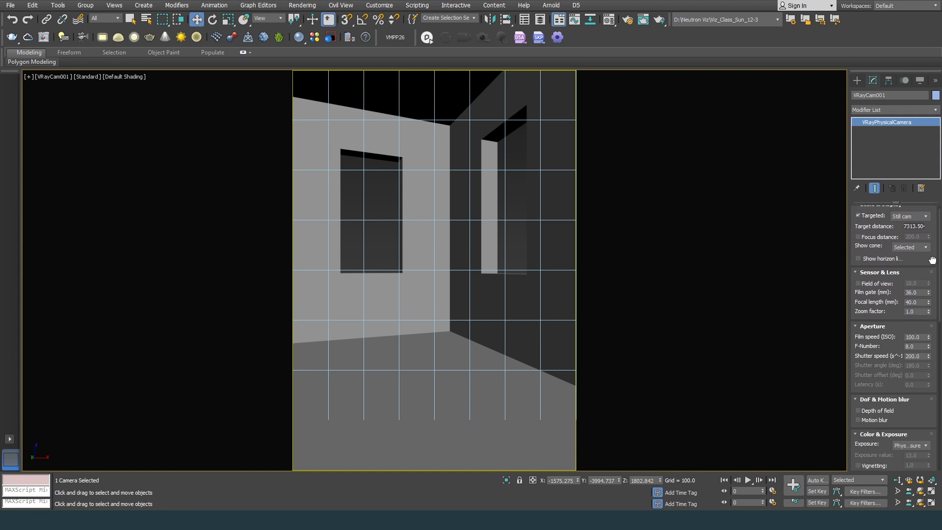
text(20)
key(Return)
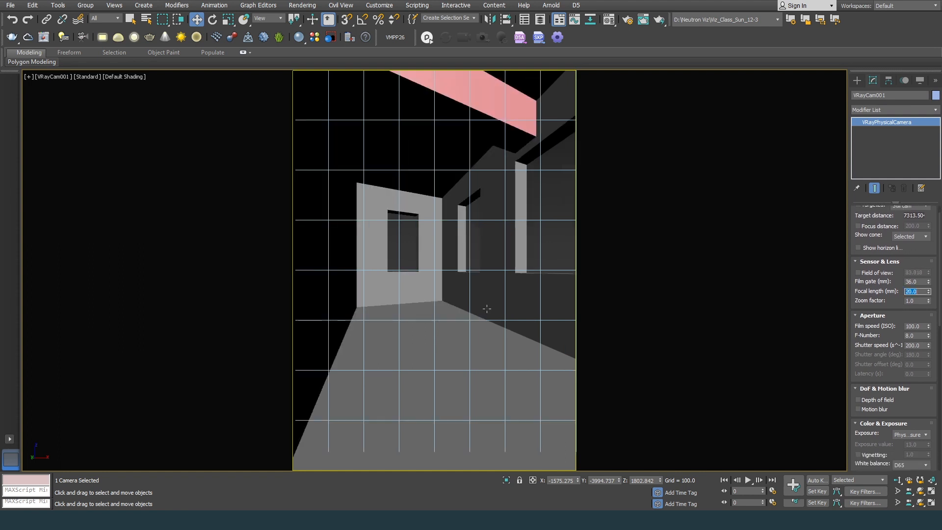
middle_drag(377, 212, 360, 217)
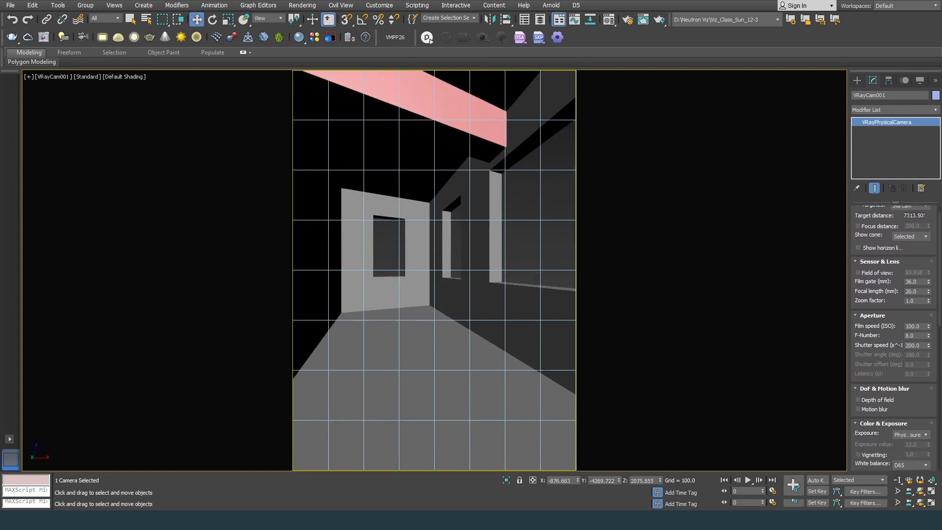
mouse_move(510, 347)
alt+middle_down()
mouse_move(521, 339)
mouse_move(506, 343)
alt+middle_up()
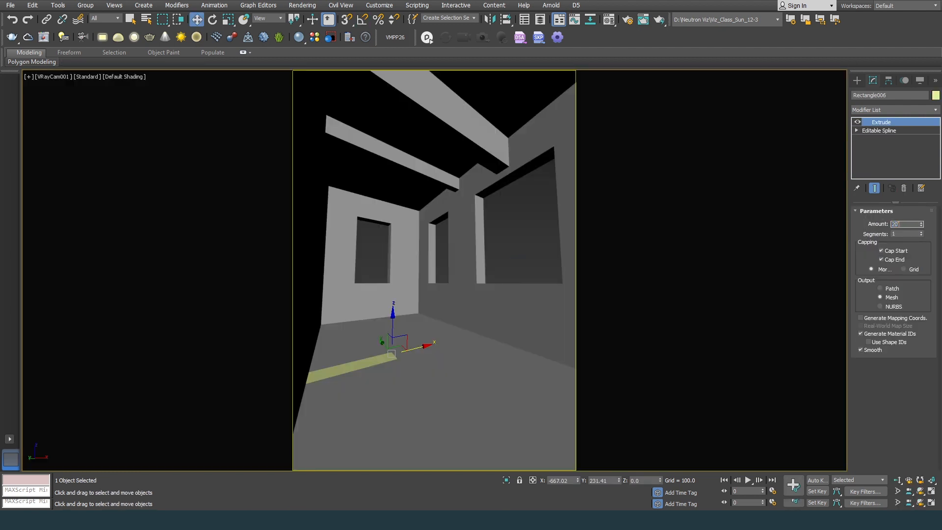
Extrude the narrow rectangle on the room floor by 20'.
key(Return)
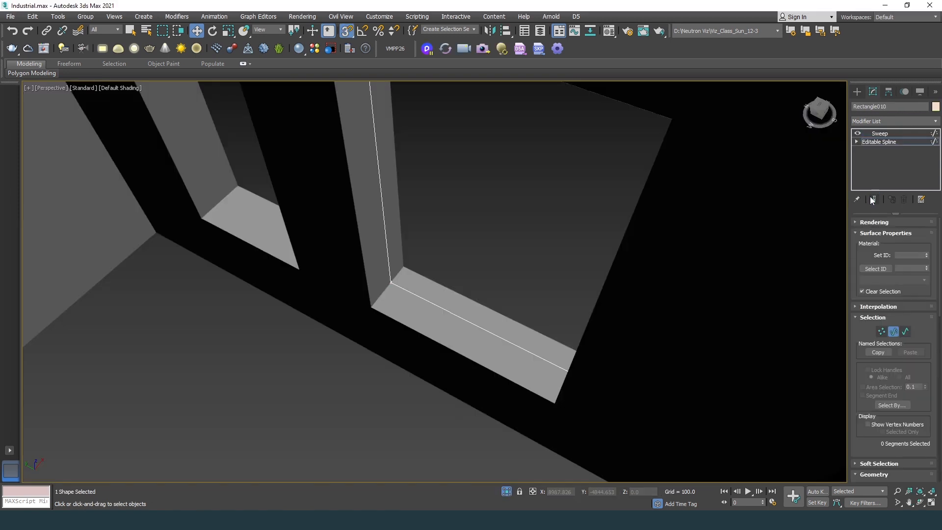
Show the swept window frame and lower its path's top segment to the head of the window opening.
click(871, 198)
scroll(495, 216, down, 4)
alt+middle_drag(476, 221, 499, 267)
click(489, 208)
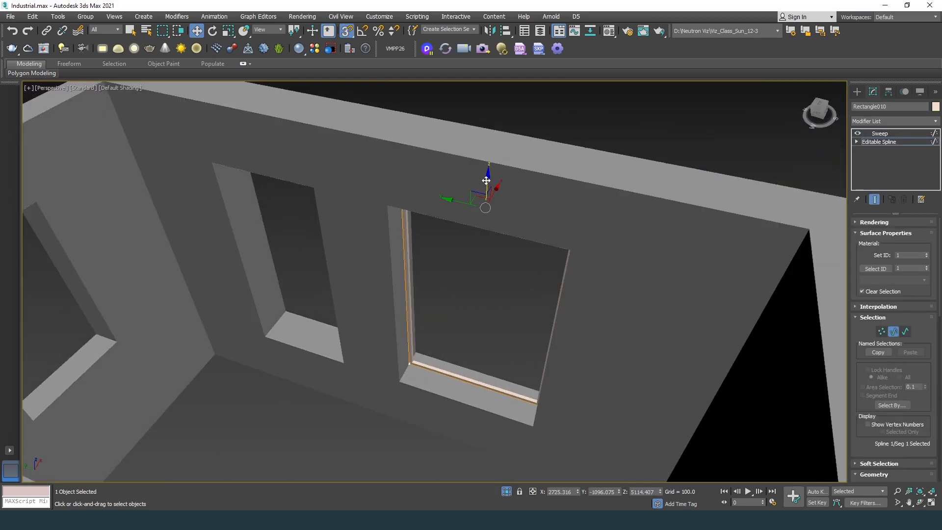
drag(486, 193, 492, 318)
key(s)
drag(343, 217, 427, 338)
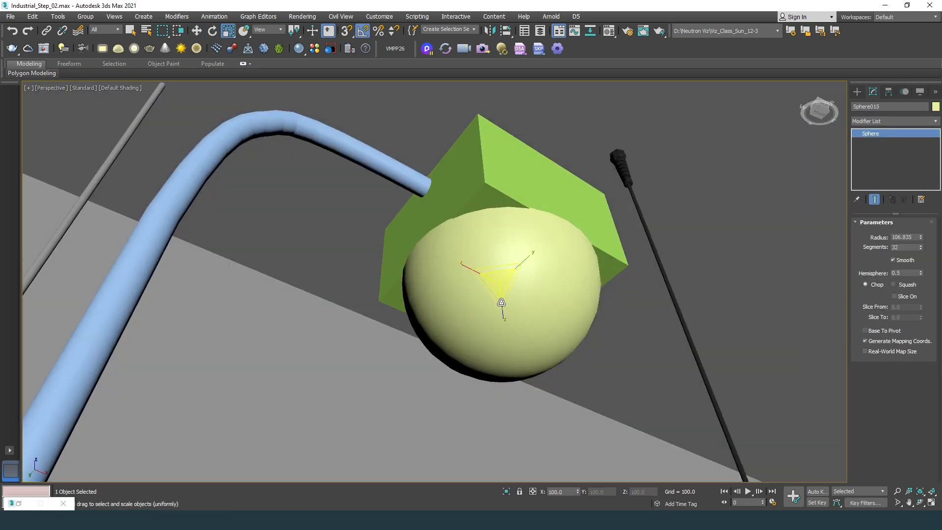
Select the green box above the hemisphere and open its object commands.
scroll(502, 292, down, 2)
mouse_move(502, 291)
alt+middle_down()
mouse_move(496, 263)
mouse_move(511, 306)
alt+middle_up()
scroll(496, 263, up, 2)
key(w)
click(554, 216)
scroll(554, 216, down, 2)
right_click(542, 235)
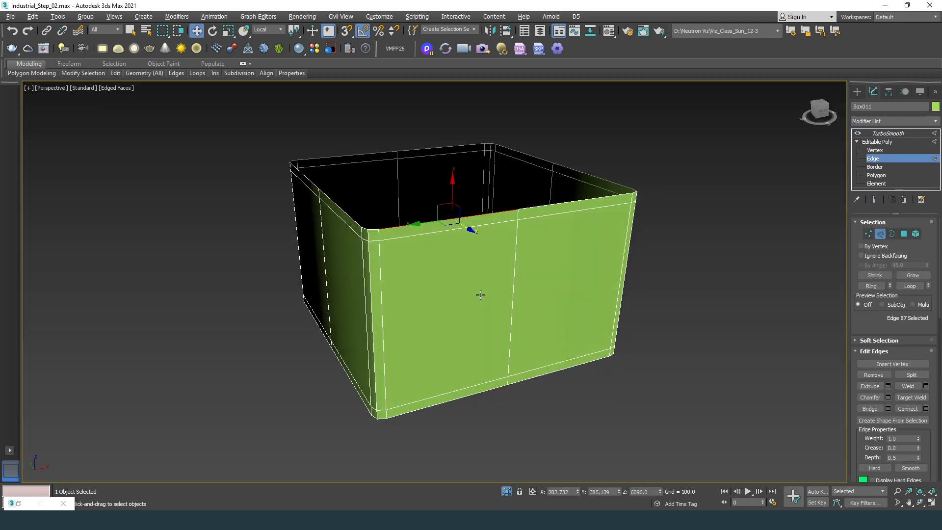
Select the front polygon of the green box and add two more of its polygons to the selection.
key(4)
click(474, 299)
alt+middle_drag(480, 314, 464, 269)
ctrl+click(464, 224)
ctrl+click(458, 421)
alt+middle_drag(454, 425, 498, 413)
Select a ring of edges around the green box and open the edge commands.
key(2)
click(479, 414)
click(524, 341)
key(alt+r)
alt+middle_drag(527, 319, 566, 344)
right_click(566, 345)
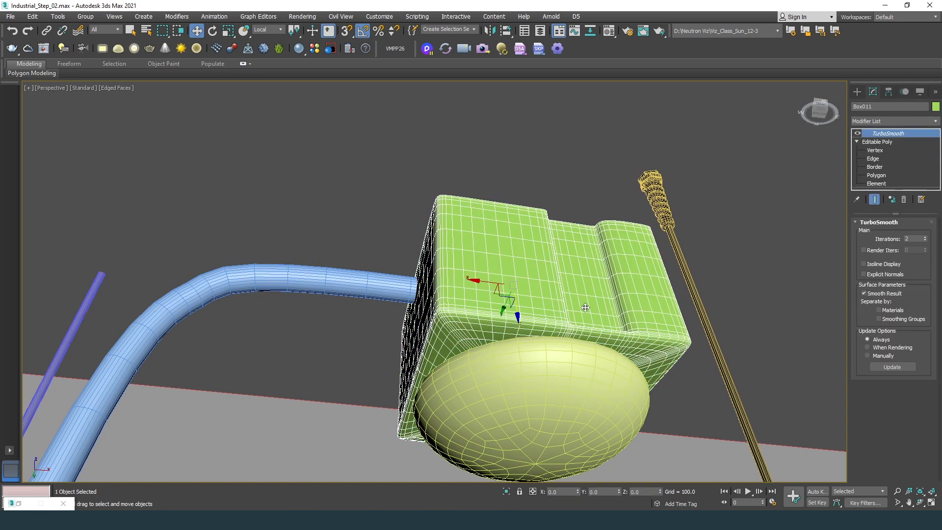
Toggle the edged-faces display on the smoothed lamp head.
key(F4)
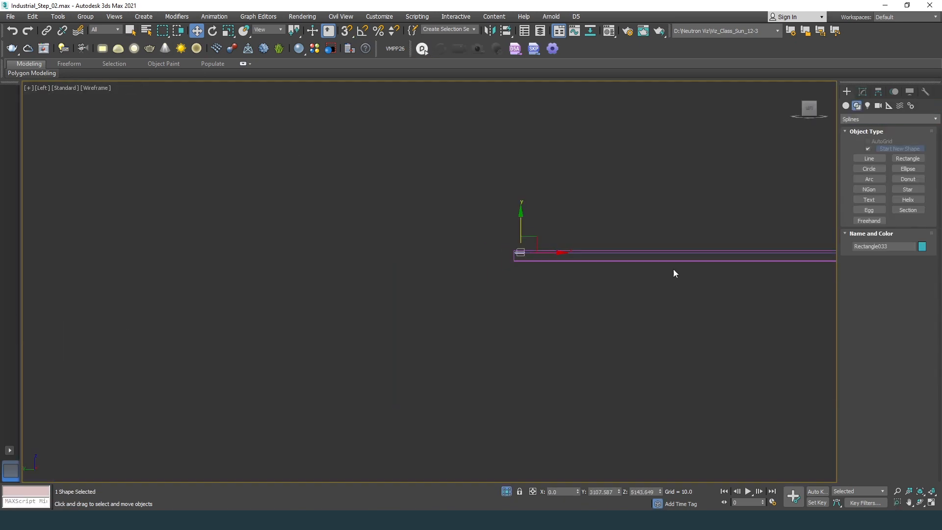
Copy the small rounded slot shape into an evenly spaced row along the strip.
click(58, 16)
click(197, 248)
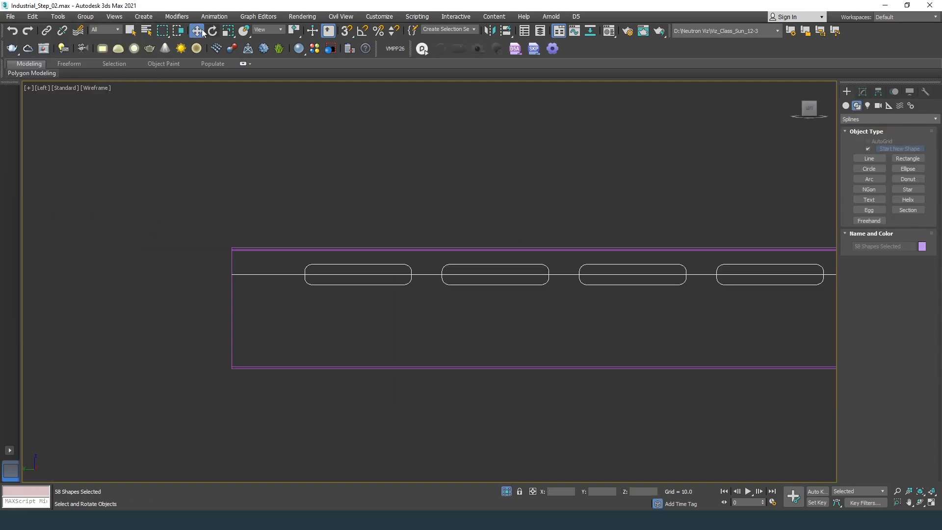
Open the transform type-in for the slot shapes, delete the guide line running through them, and select everything.
key(F12)
click(643, 199)
click(441, 221)
click(244, 275)
key(Delete)
scroll(319, 288, down, 10)
key(ctrl+a)
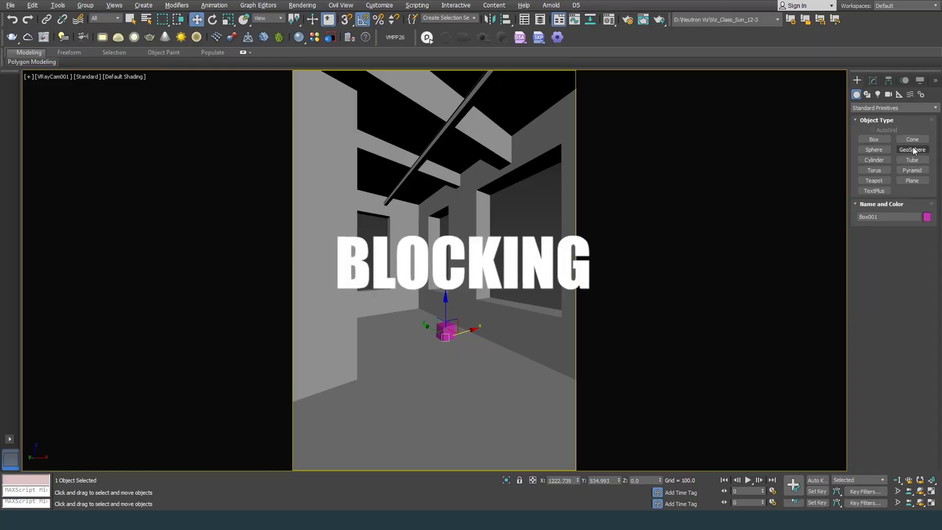
Draw a long blocking box on the room floor and delete the small magenta cube beside it.
drag(389, 325, 434, 358)
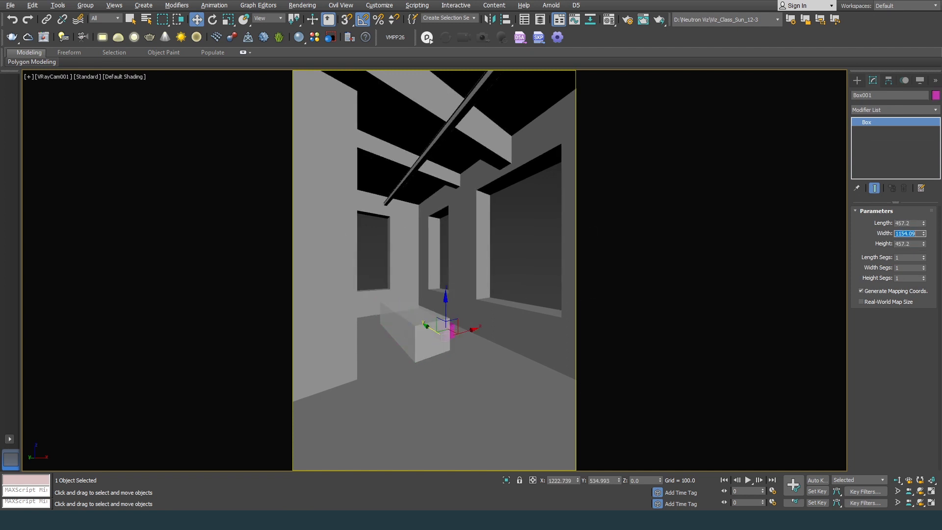
key(Delete)
Draw a small box on the floor in front of the long box and size it to 18 inches (457.2 mm).
click(857, 80)
click(879, 138)
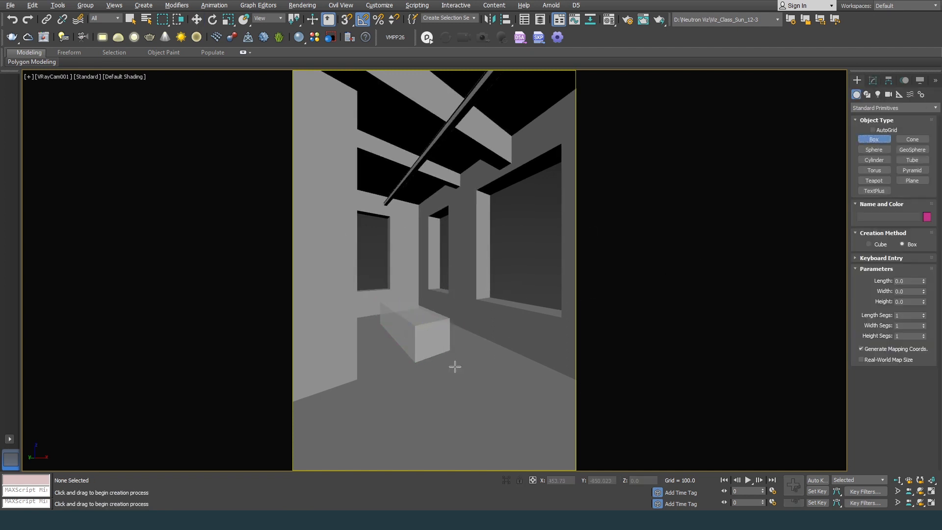
drag(455, 371, 494, 374)
click(495, 342)
click(873, 80)
double_click(905, 224)
text(18)
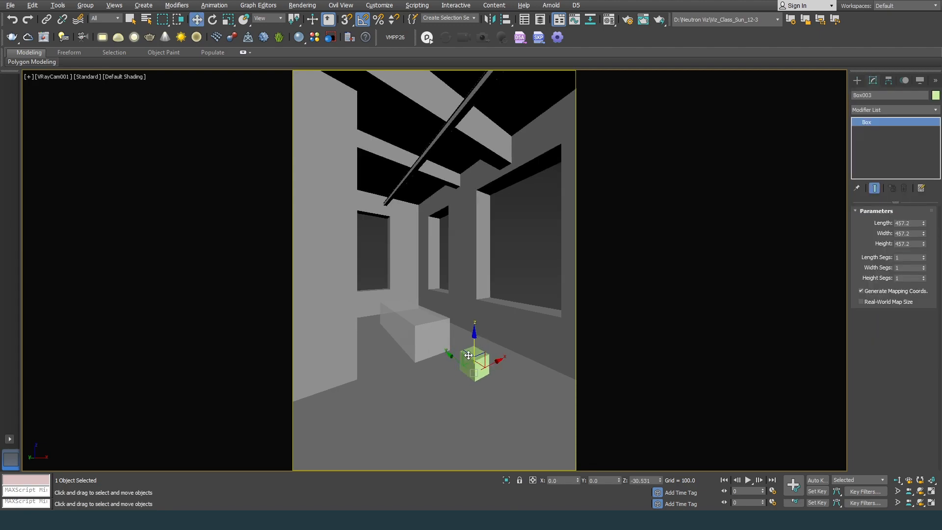
Size the rectangle by the side wall to 1828.8 × 609.6 mm in plan and snap it against the wall beside the narrow block.
text(tza)
scroll(505, 353, down, 10)
middle_drag(491, 352, 516, 308)
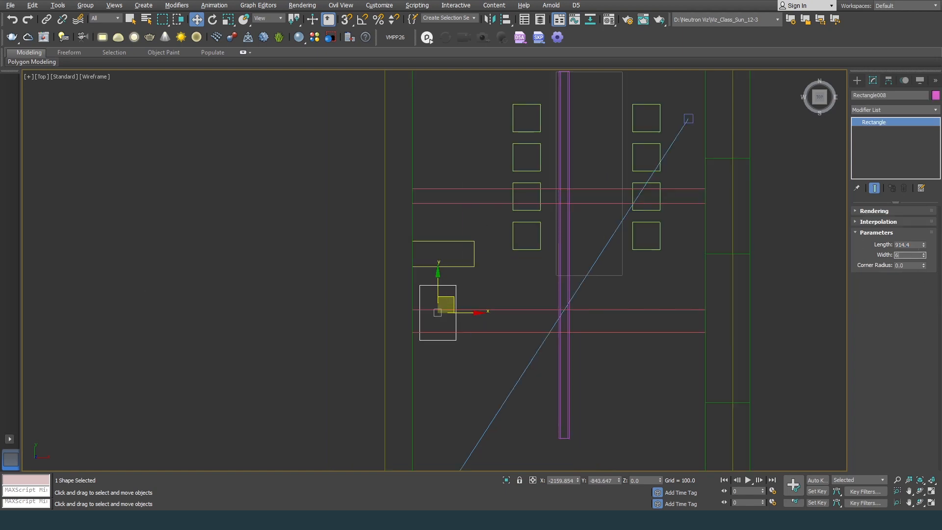
drag(437, 288, 413, 267)
key(c)
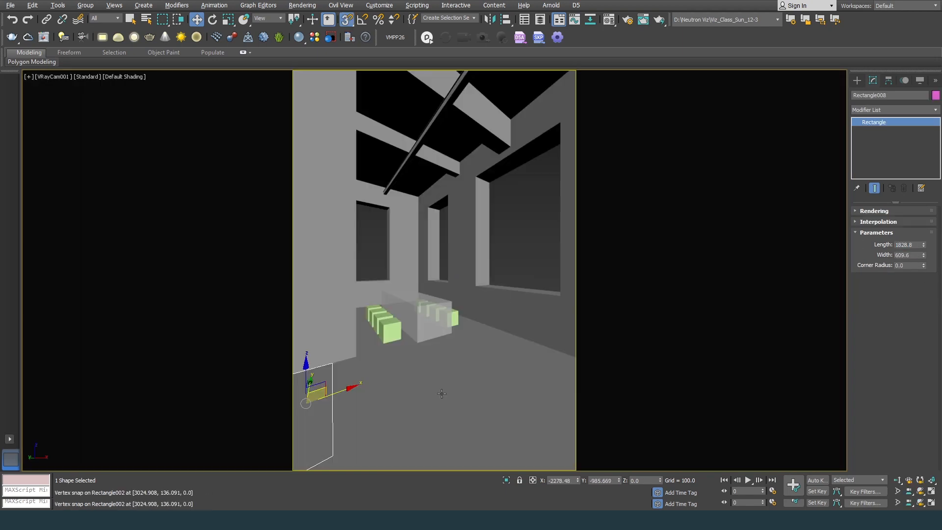
Extrude the floor rectangle by 2.5' to form a blocking box at the side wall.
click(873, 112)
text(ext)
key(Return)
text(2.5)
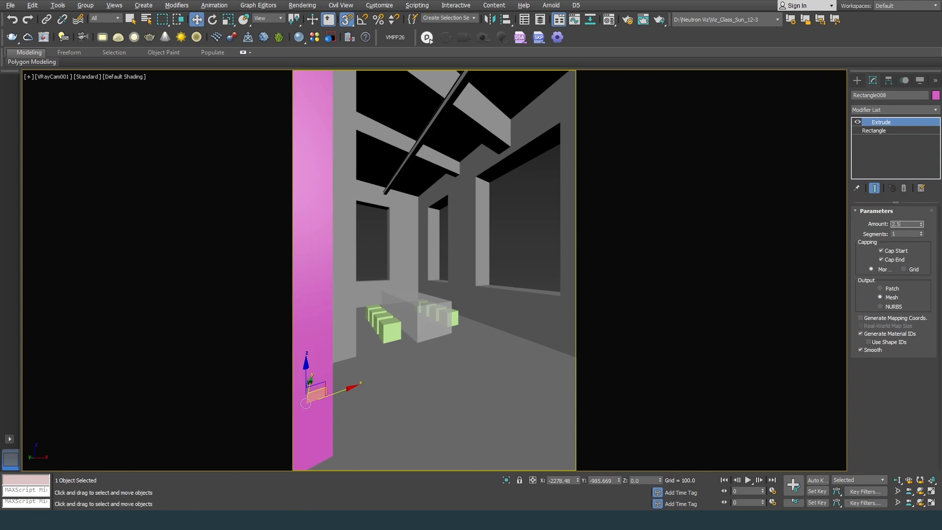
text(')
key(Return)
click(615, 358)
key(ctrl+z)
click(456, 264)
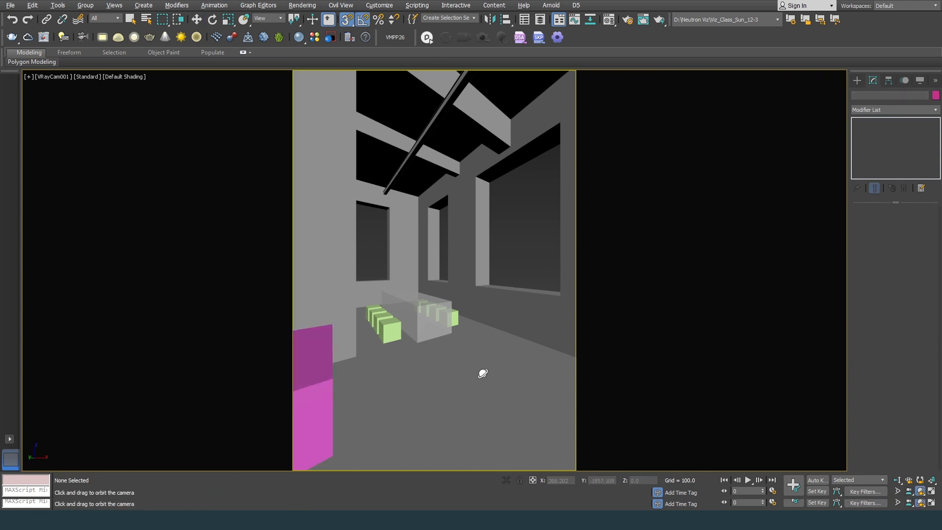
Orbit and pan the room camera slightly to reframe the interior view.
drag(483, 373, 486, 368)
middle_drag(490, 342, 486, 342)
drag(487, 344, 487, 342)
key(w)
click(66, 77)
click(88, 109)
click(874, 437)
Select all the vertices at the far end of the dining table model in plan.
click(540, 263)
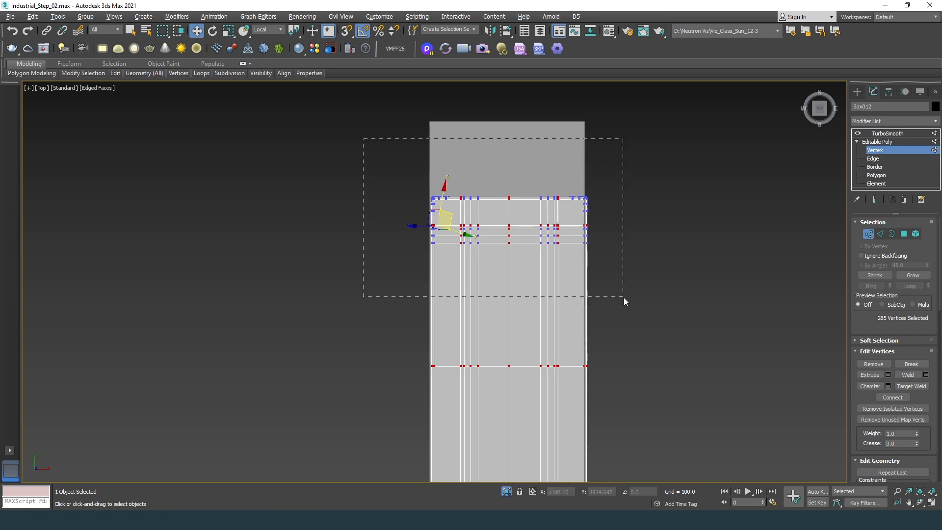
drag(624, 297, 624, 297)
scroll(543, 246, down, 2)
scroll(531, 247, up, 2)
middle_drag(528, 272, 476, 259)
click(362, 31)
scroll(388, 94, up, 1)
drag(297, 152, 645, 314)
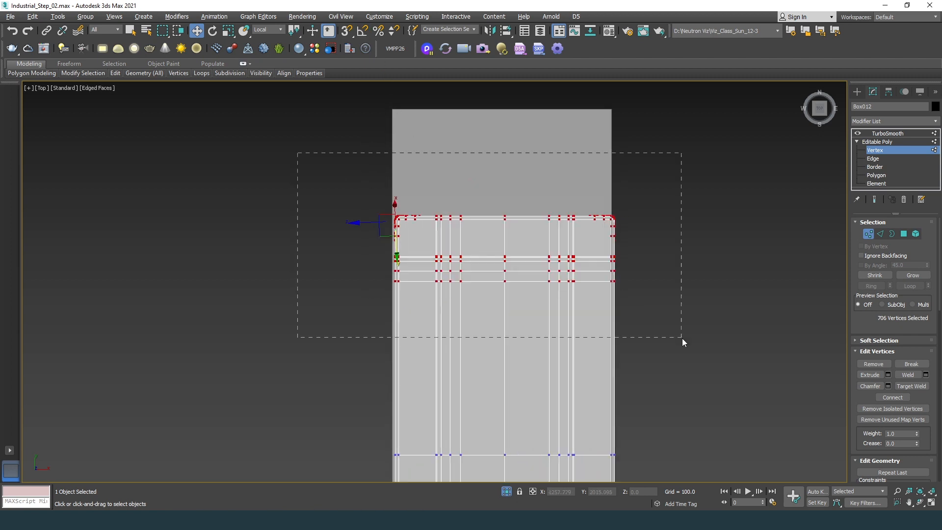
middle_drag(513, 306, 514, 218)
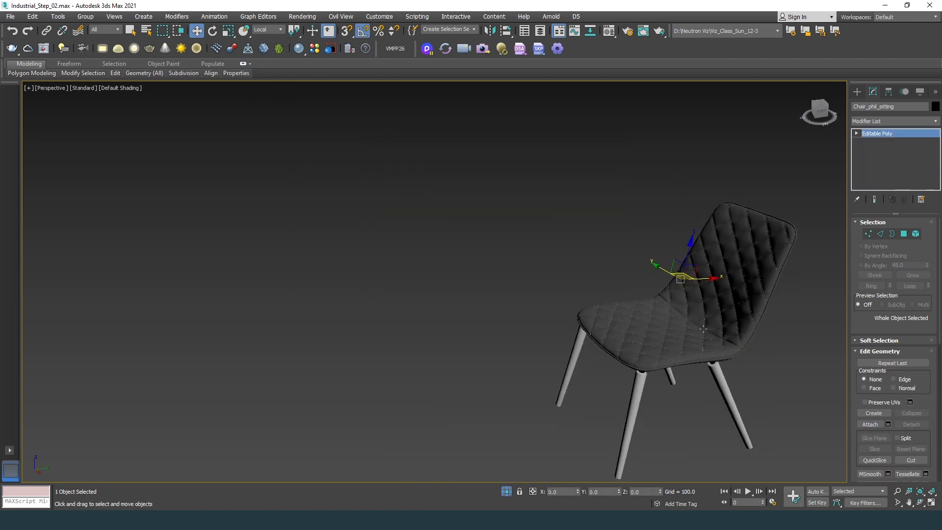
Select the parts of the quilted dining chair and group them.
scroll(702, 329, up, 8)
scroll(578, 334, down, 10)
click(557, 235)
click(565, 177)
click(86, 18)
click(88, 28)
key(Return)
Bring back the full scene in plan and rotate the chair group beside the dining table.
key(t)
key(z)
scroll(525, 300, down, 6)
click(507, 494)
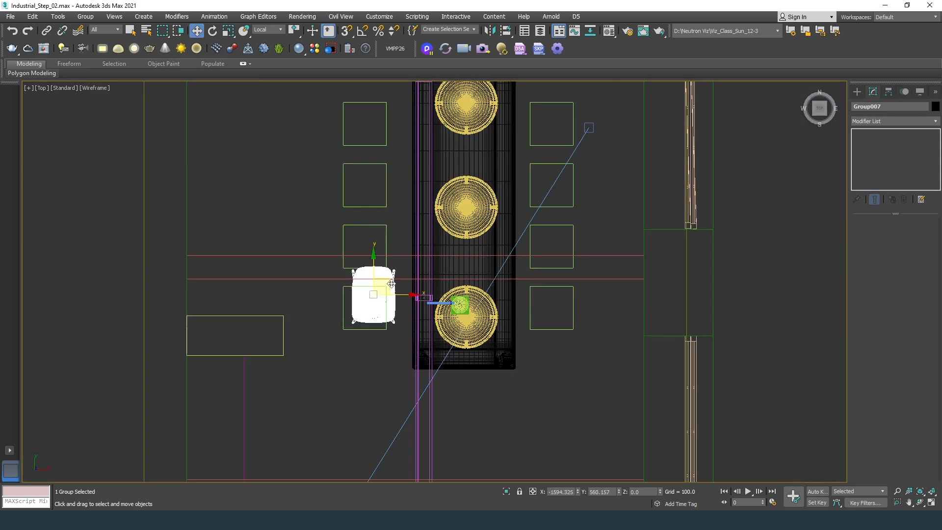
scroll(391, 284, up, 5)
key(e)
key(a)
drag(389, 284, 356, 246)
Copy the chair along one side of the dining table and across to the other side, turning the copies to face it.
key(w)
shift+drag(403, 350, 403, 289)
click(476, 302)
shift+drag(404, 323, 572, 323)
drag(595, 261, 560, 225)
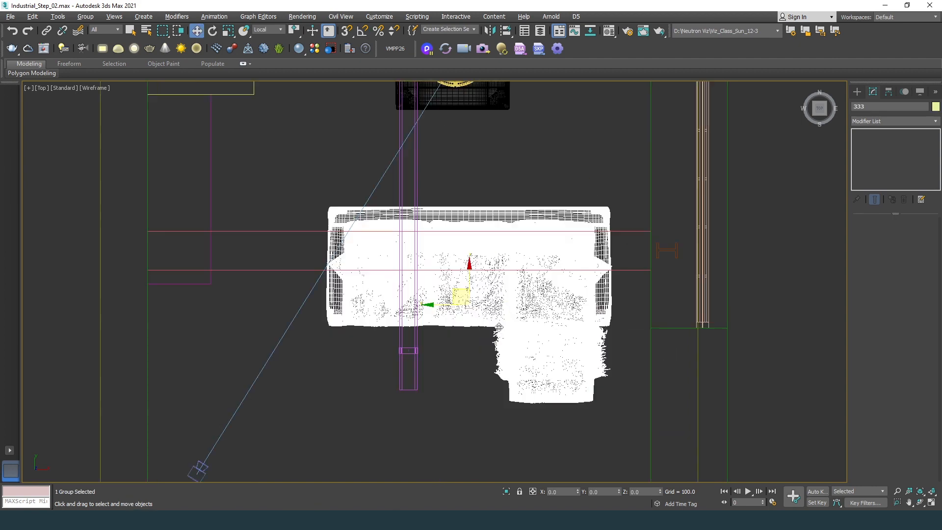
Adjust the sofa's position in plan, in front of the end of the dining table.
middle_drag(488, 338, 496, 384)
drag(467, 336, 470, 338)
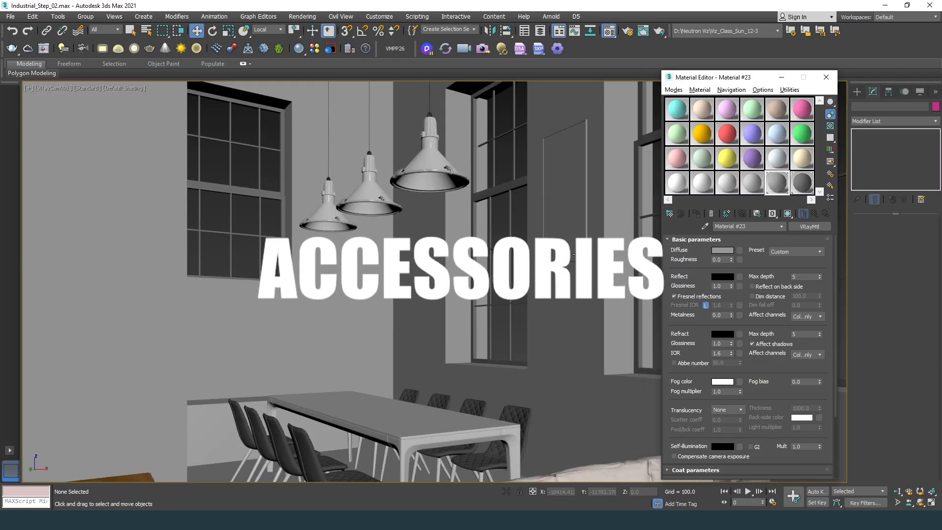
Select the framed panel on the wall between the windows.
click(573, 253)
scroll(913, 373, down, 2)
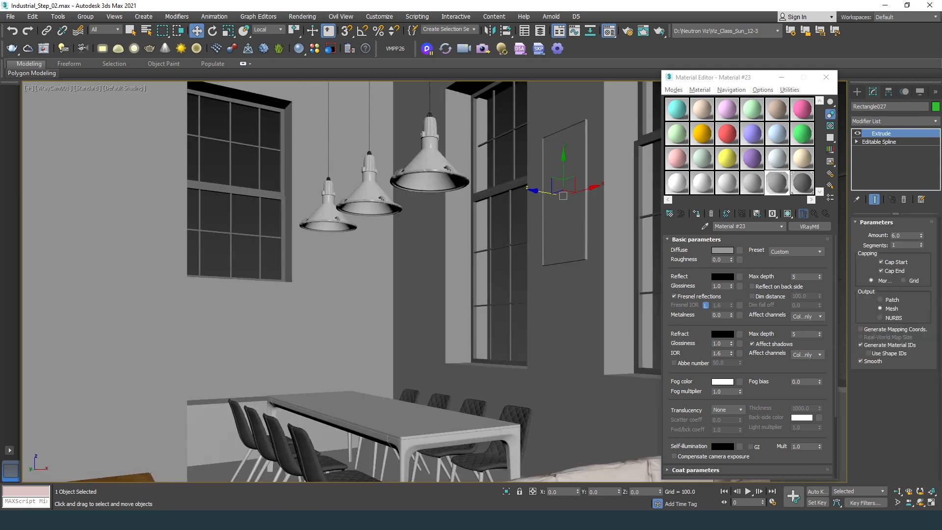
click(550, 193)
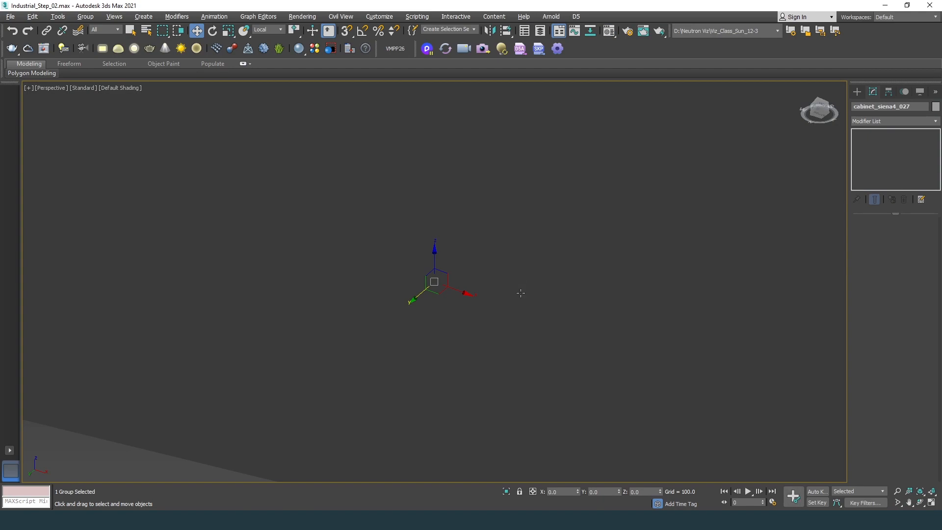
Position the sideboard with its lamp, plant and books against the back wall.
scroll(438, 247, down, 2)
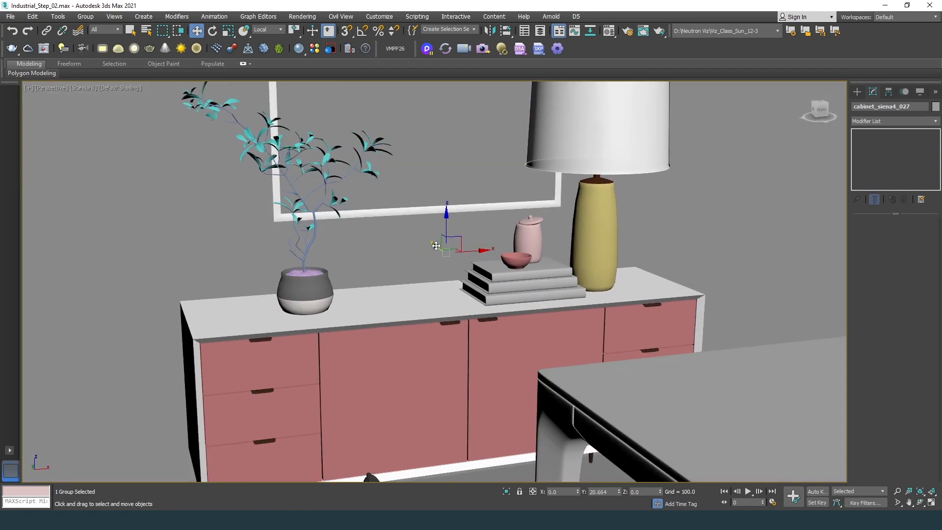
scroll(438, 247, up, 5)
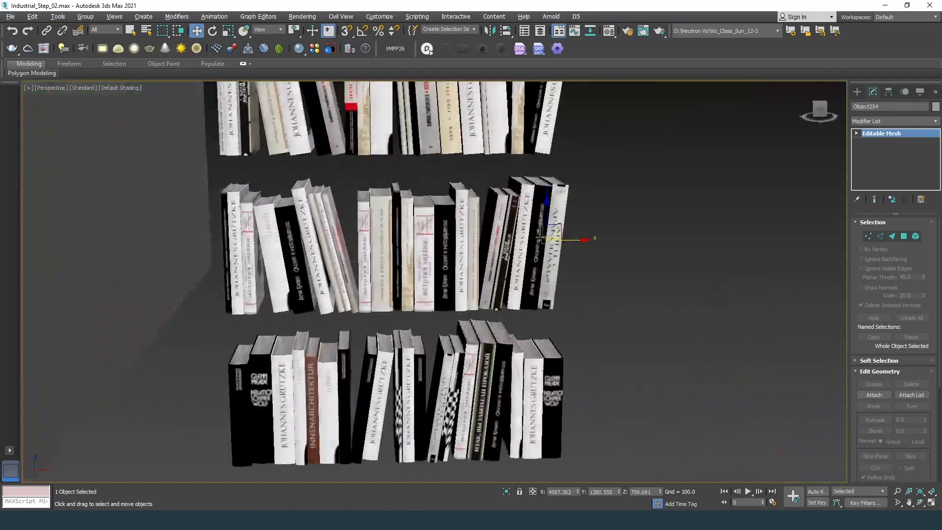
Select a set of books from the bookshelf collection and lower it onto the window sill.
click(389, 253)
drag(464, 198, 466, 230)
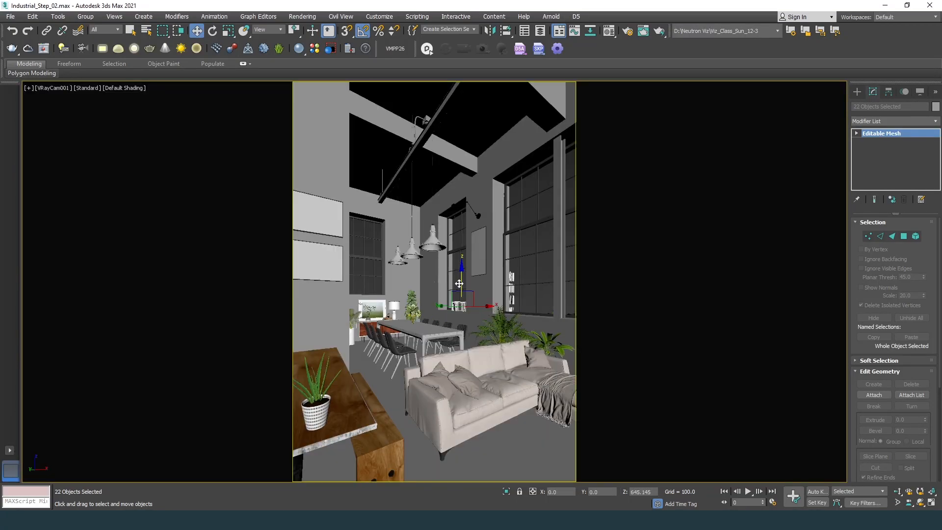
key(z)
alt+middle_drag(479, 299, 463, 245)
scroll(463, 245, up, 2)
drag(463, 245, 463, 252)
mouse_move(425, 284)
mouse_down()
mouse_move(437, 285)
mouse_move(428, 284)
mouse_up()
Move the row of leaning books along the window sill to its opposite end, leaving the stacked books in place.
scroll(564, 284, down, 4)
alt+middle_drag(563, 287, 537, 276)
scroll(550, 269, up, 3)
click(504, 266)
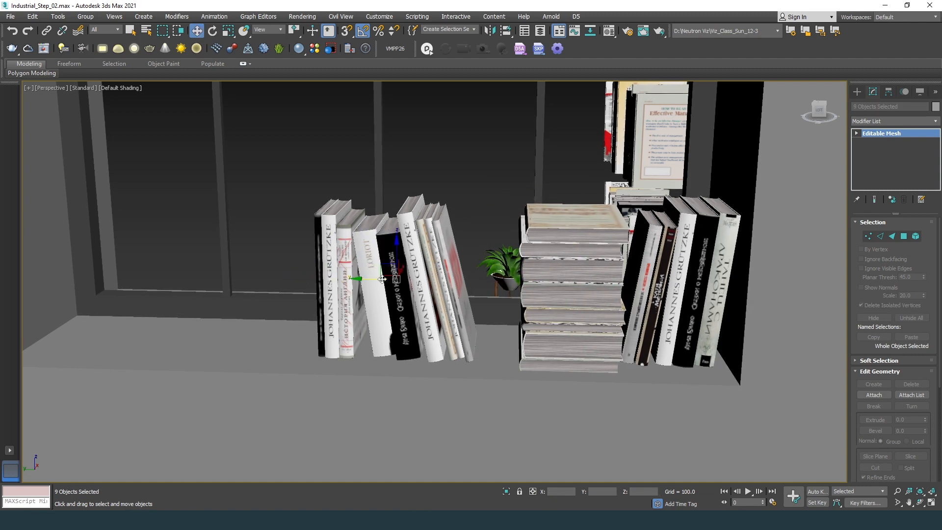
drag(361, 278, 69, 265)
middle_drag(65, 263, 226, 258)
click(757, 242)
middle_drag(757, 242, 704, 219)
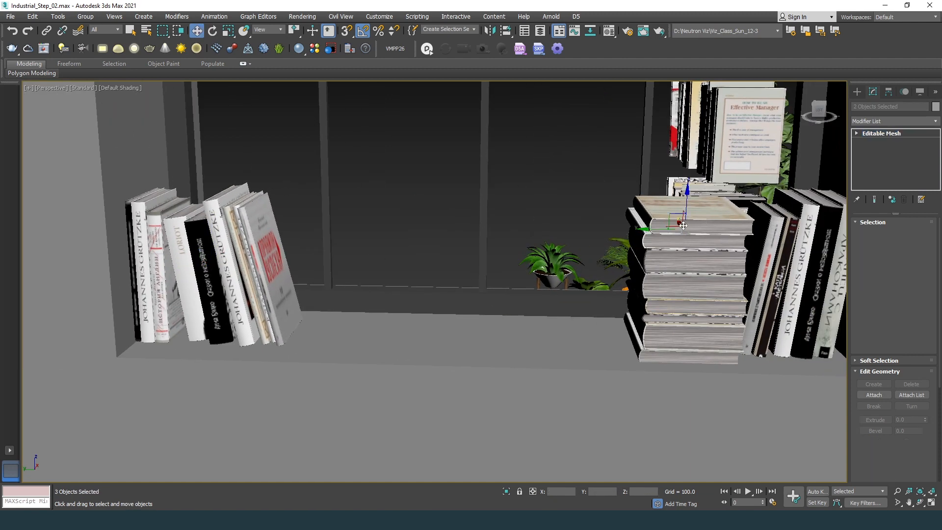
scroll(576, 301, down, 5)
key(c)
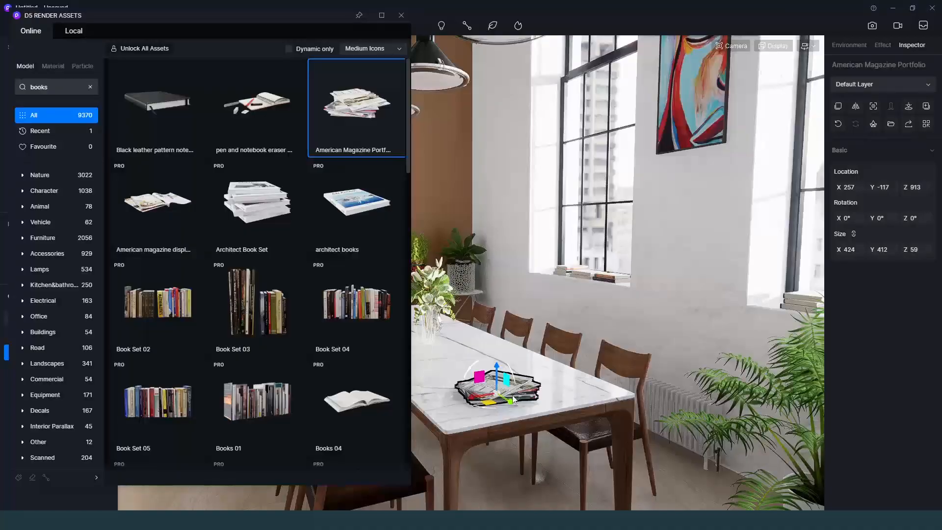
Switch to D5 Render, frame the dining table closely and pick the pen and notebook model from the books assets.
scroll(512, 399, up, 3)
middle_drag(512, 398, 545, 381)
right_drag(622, 476, 432, 366)
mouse_move(491, 366)
right_down()
mouse_move(334, 371)
mouse_move(497, 356)
right_up()
click(258, 106)
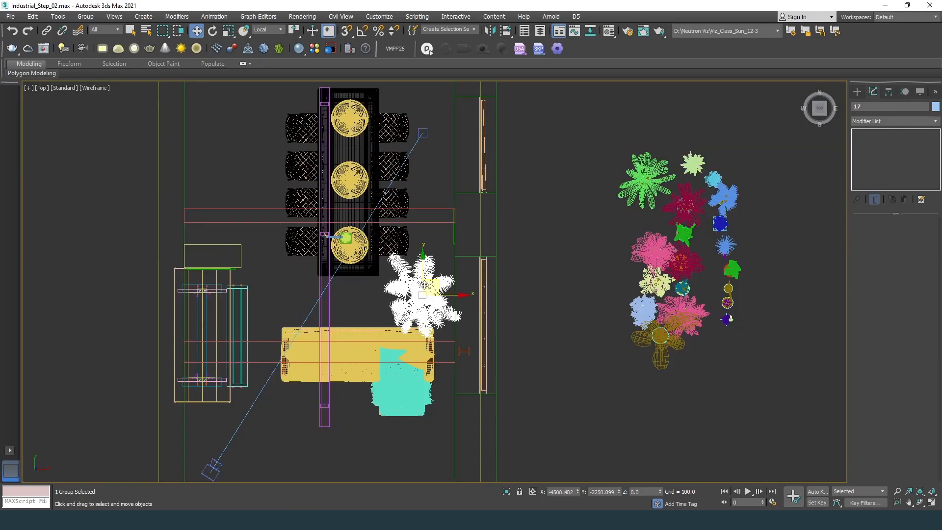
Rotate the potted palm behind the sofa so its fronds spread naturally in the camera view.
key(c)
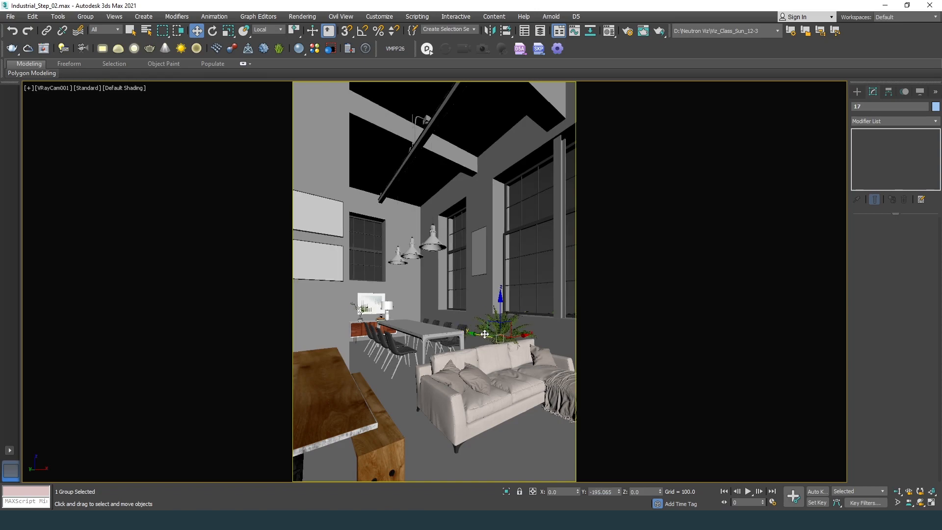
key(p)
alt+middle_drag(496, 317, 381, 240)
scroll(455, 272, up, 5)
key(e)
drag(393, 287, 468, 276)
scroll(468, 277, down, 3)
alt+middle_drag(468, 277, 427, 314)
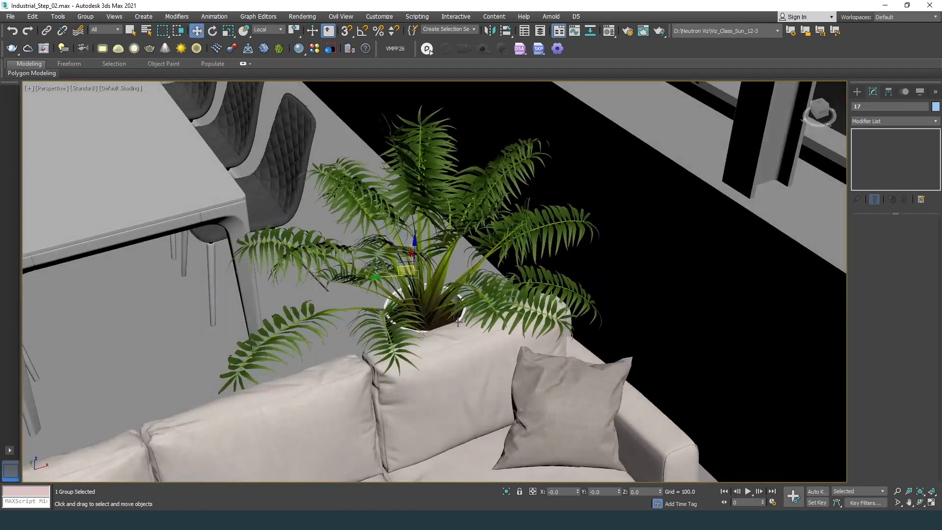
key(c)
key(w)
Examine the assortment of potted plants beside the room for more greenery to place.
click(482, 450)
click(565, 416)
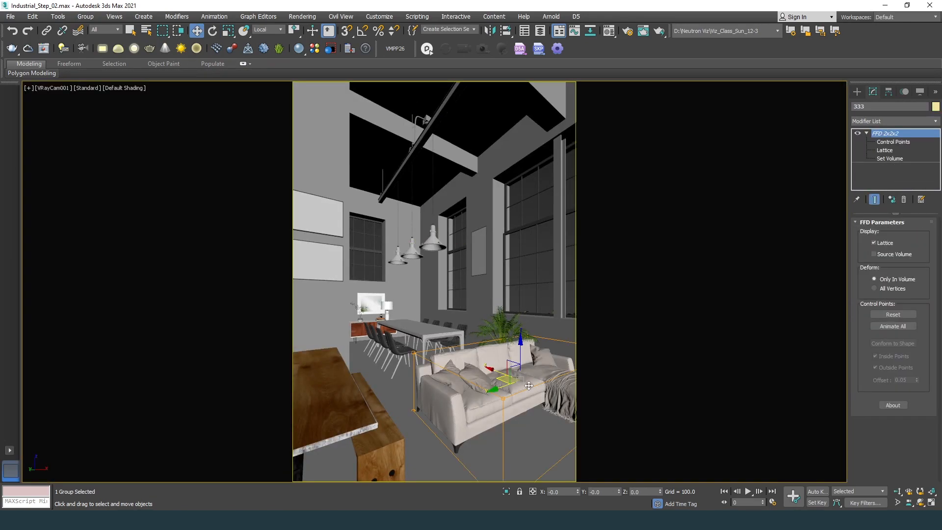
key(p)
key(z)
scroll(530, 389, down, 5)
alt+middle_drag(451, 279, 580, 315)
scroll(538, 320, down, 3)
scroll(584, 407, up, 4)
click(550, 346)
scroll(660, 429, up, 5)
middle_drag(660, 429, 592, 293)
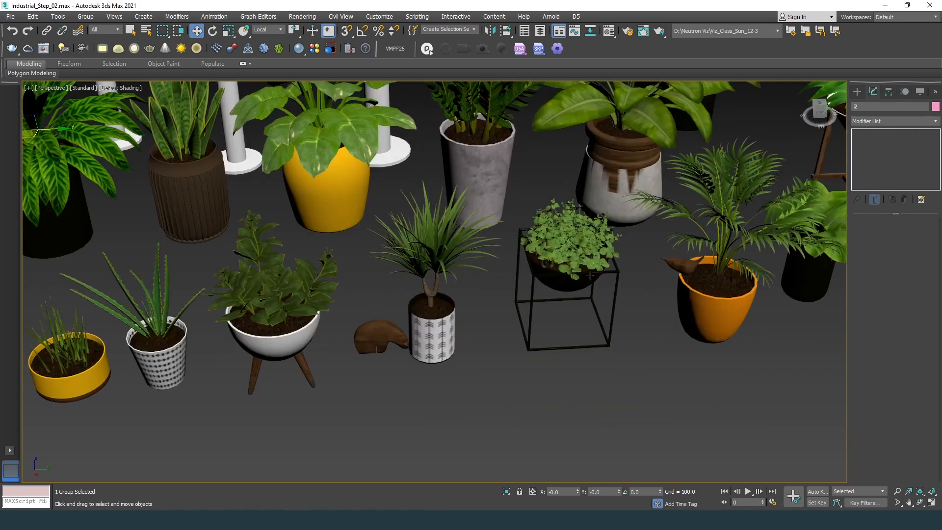
scroll(517, 308, down, 3)
alt+middle_drag(518, 300, 530, 285)
mouse_move(640, 312)
alt+middle_down()
mouse_move(636, 324)
mouse_move(625, 314)
alt+middle_up()
middle_drag(568, 156, 591, 318)
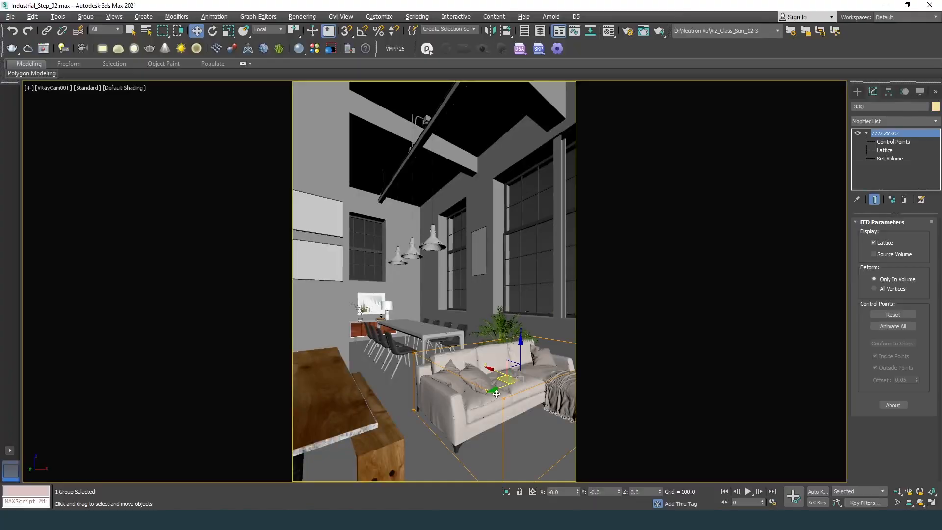
key(z)
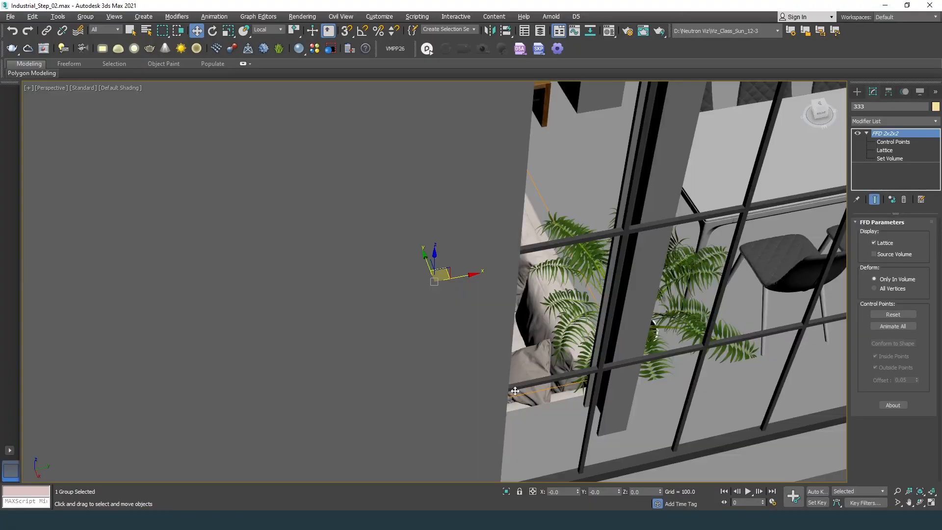
scroll(509, 393, down, 10)
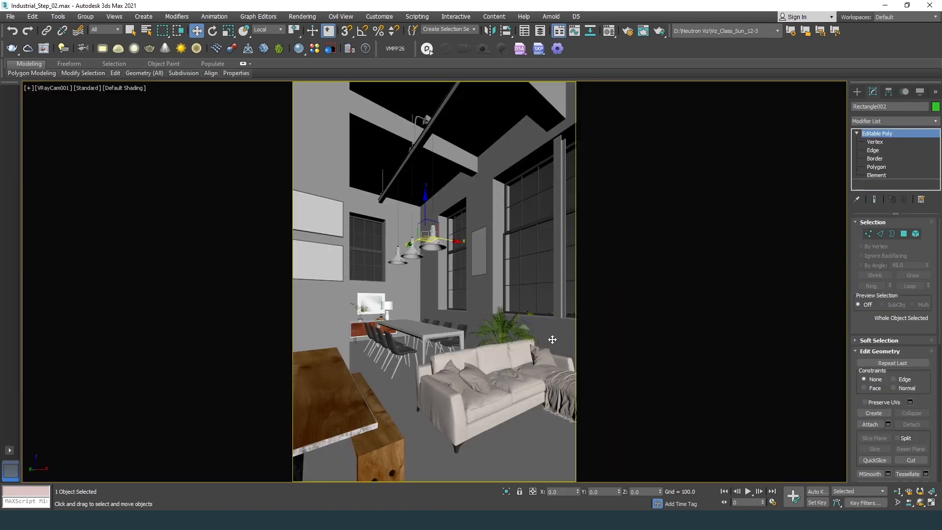
Place the tall potted monstera in the far corner of the room beside the sideboard.
drag(553, 339, 441, 355)
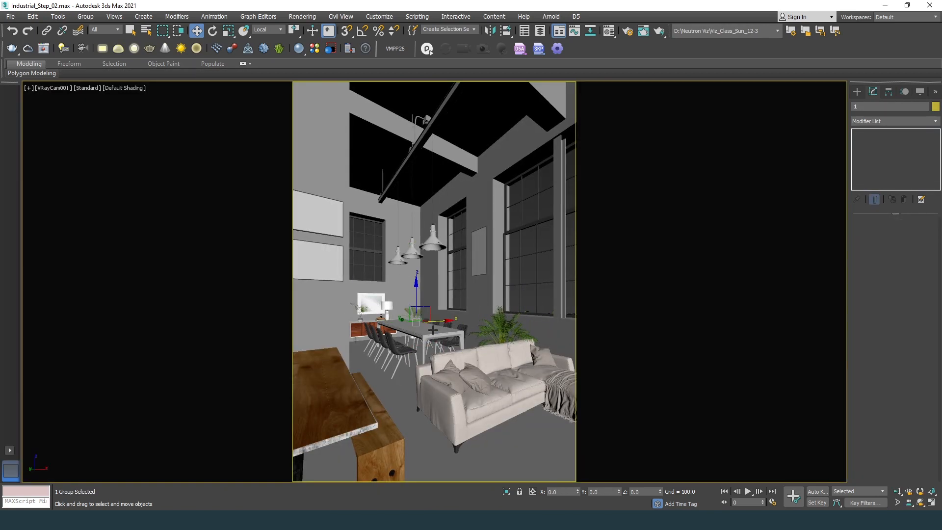
key(p)
key(z)
alt+middle_drag(420, 329, 395, 223)
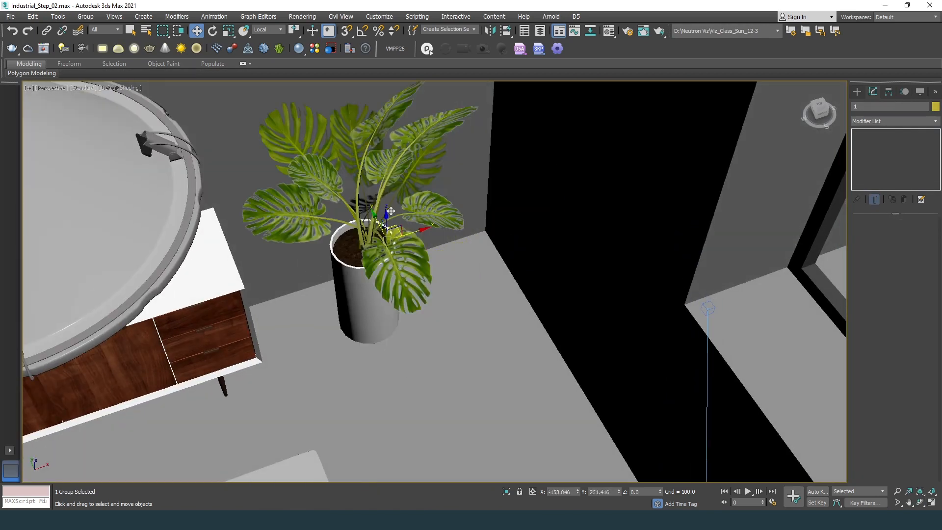
key(c)
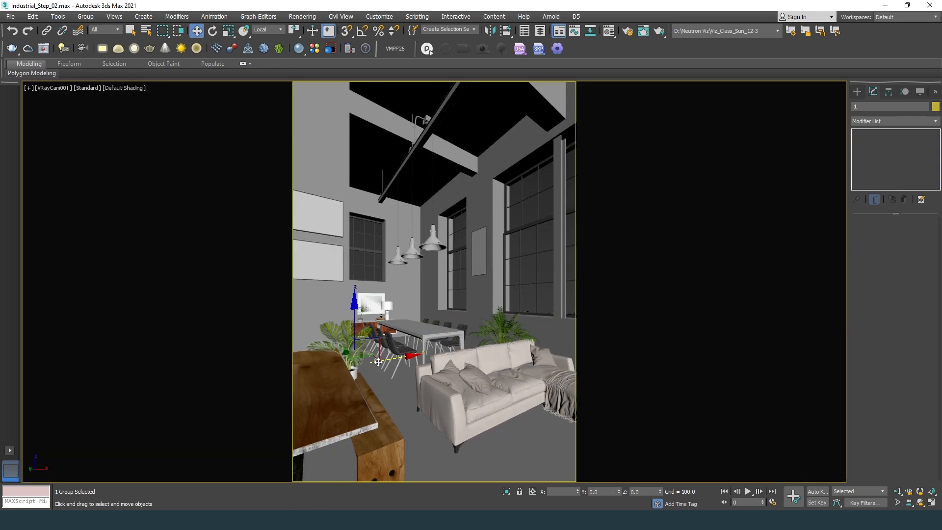
Reposition the potted palm on the floor between the wooden table and the dining chairs.
key(p)
key(z)
alt+middle_drag(573, 323, 466, 344)
drag(457, 225, 342, 338)
alt+middle_drag(483, 351, 508, 359)
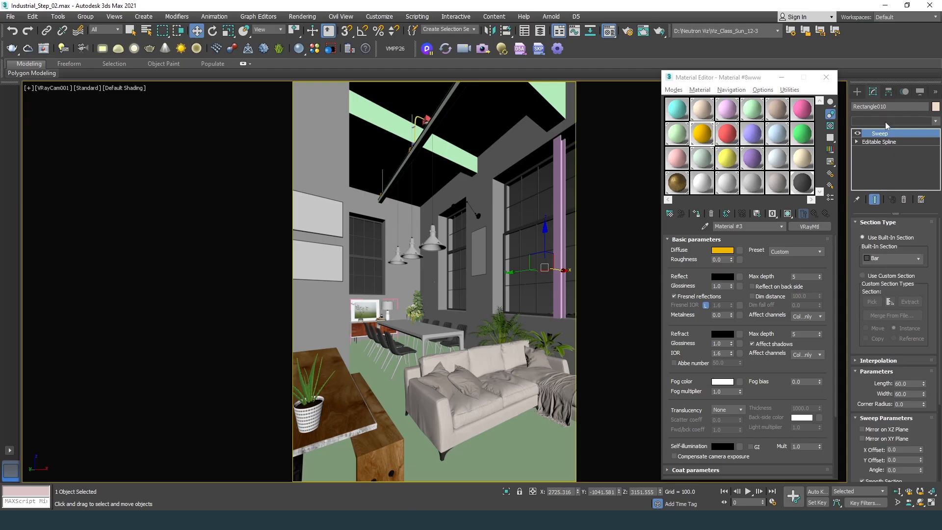
Add a UVW Map with box mapping of 600 × 600 × 600 mm to the steel column by the window.
click(885, 122)
click(887, 123)
click(884, 278)
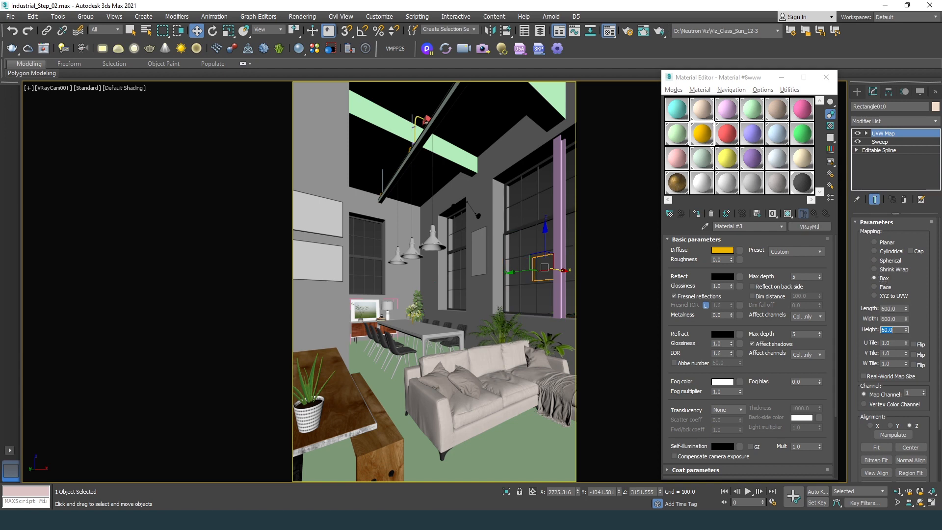
right_click(888, 150)
click(587, 252)
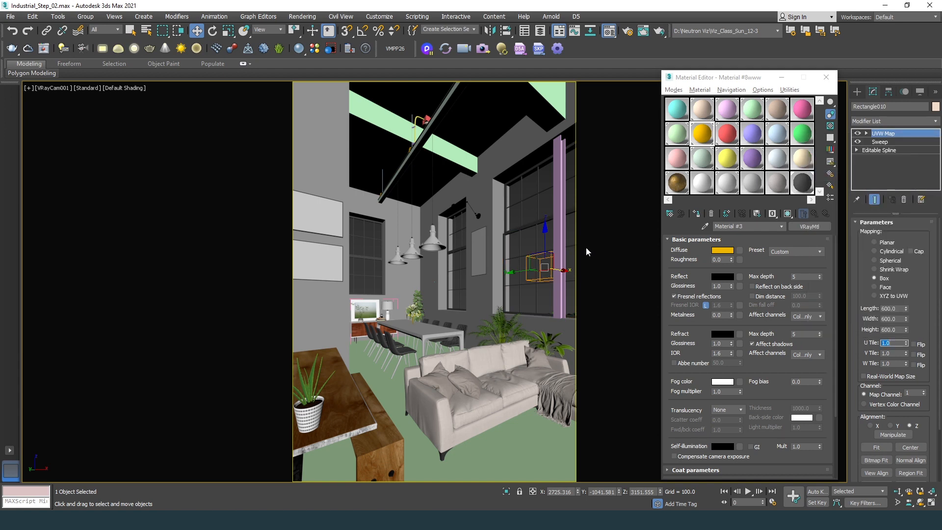
Collapse the window column's modifier stack, including its UVW Map, into an editable mesh.
key(p)
key(z)
alt+middle_drag(534, 278, 464, 314)
scroll(463, 314, down, 3)
scroll(461, 293, up, 3)
right_click(897, 136)
click(844, 222)
click(523, 312)
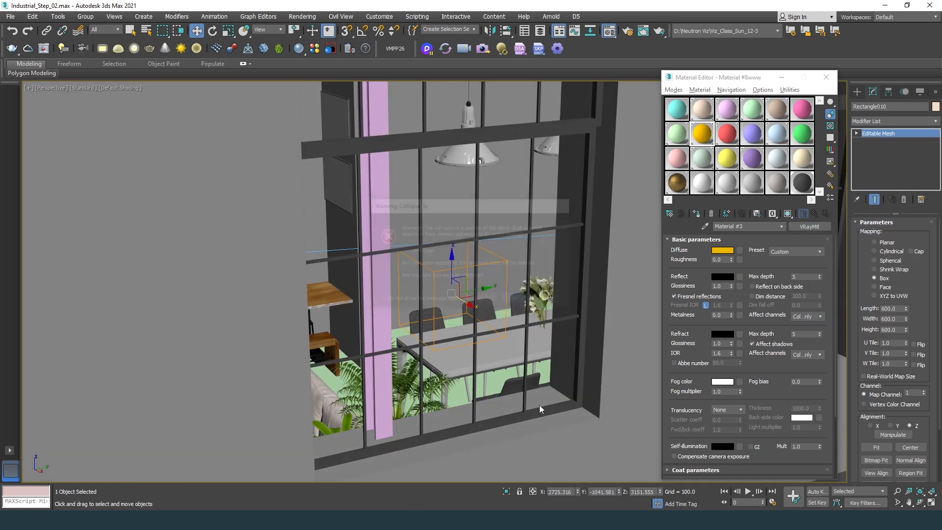
Paste the UVW Map onto the next piece of the window column and collapse its modifier stack.
right_click(860, 137)
click(839, 186)
right_click(878, 134)
click(839, 219)
click(524, 300)
Paste the same UVW Map onto the Rectangle012 sweep higher up and collapse its modifier stack.
middle_drag(507, 197, 529, 339)
click(529, 179)
right_click(910, 130)
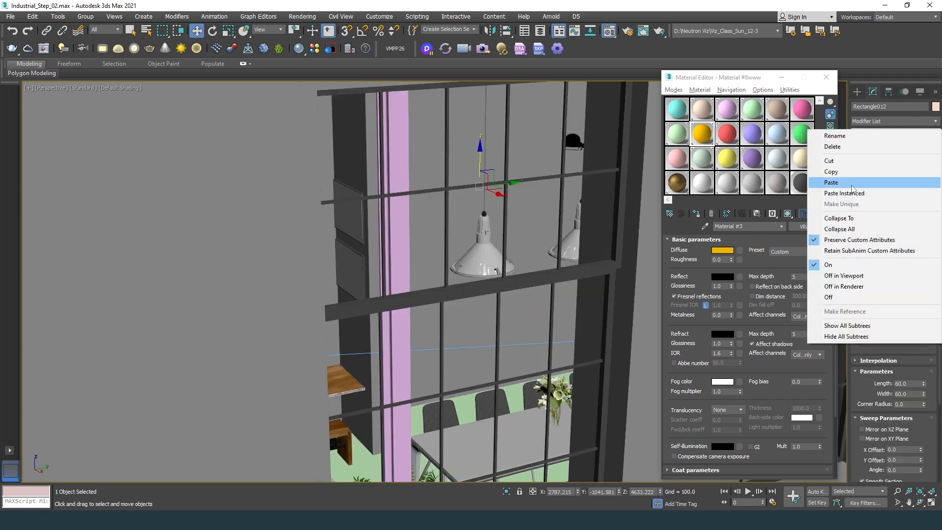
click(851, 185)
right_click(878, 131)
click(839, 219)
click(524, 300)
click(560, 251)
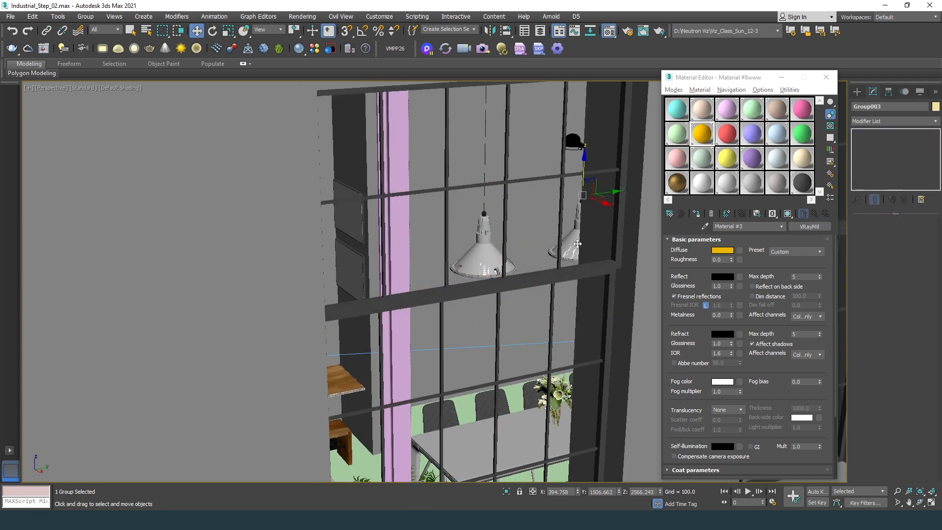
Paste the UVW Map onto the Rectangle013 window frame piece and collapse its modifier stack.
click(535, 178)
right_click(878, 132)
click(843, 182)
right_click(879, 132)
click(839, 217)
Paste the same UVW Map onto the Rectangle016 window frame piece and collapse its modifier stack.
click(525, 300)
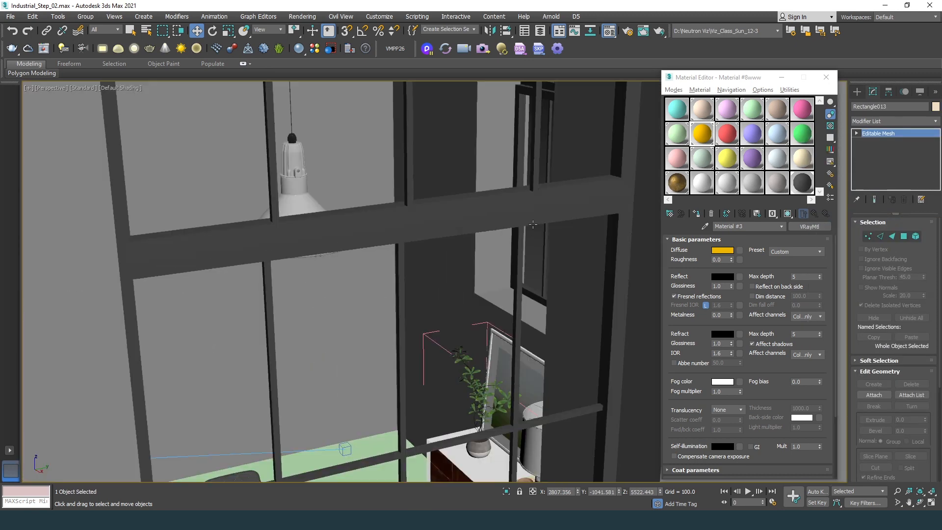
right_click(904, 134)
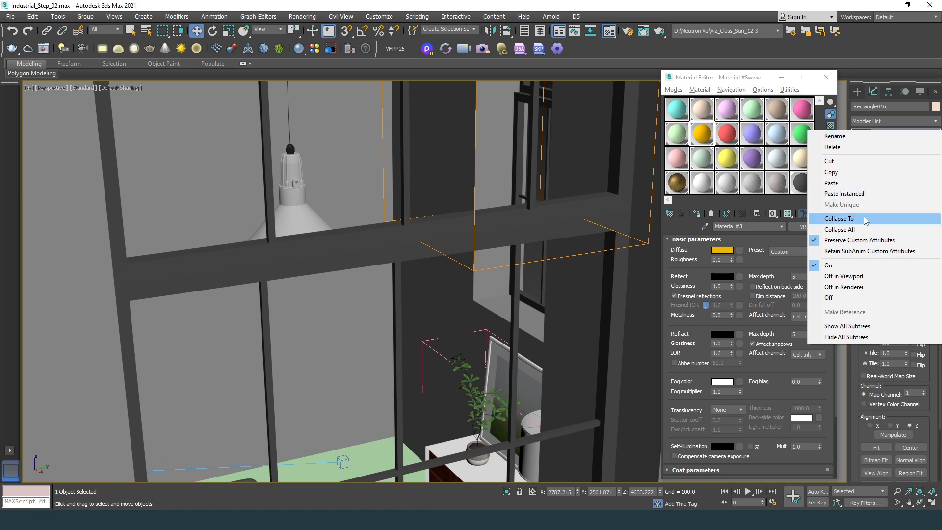
click(839, 218)
click(524, 300)
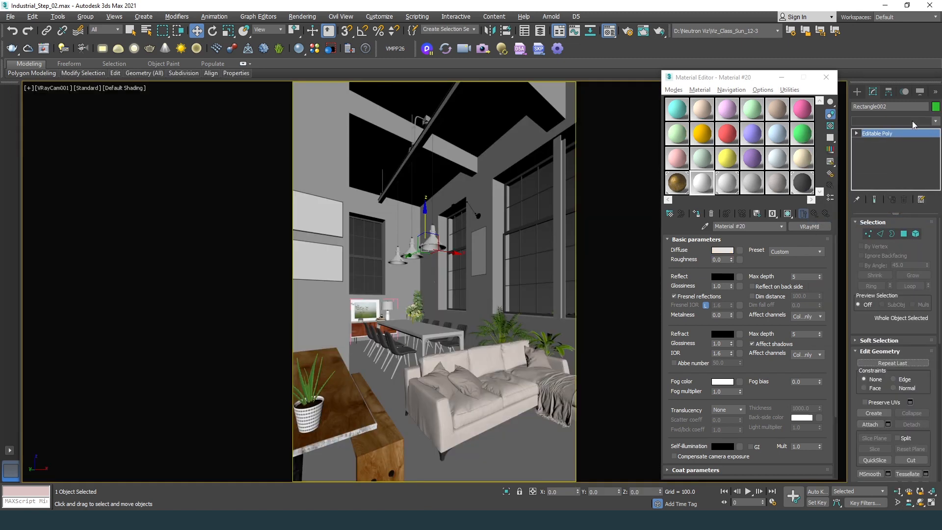
Add a UVW Map with box mapping of 1200 × 1200 × 1200 mm to the room walls, Rectangle002.
click(913, 125)
key(w)
key(Return)
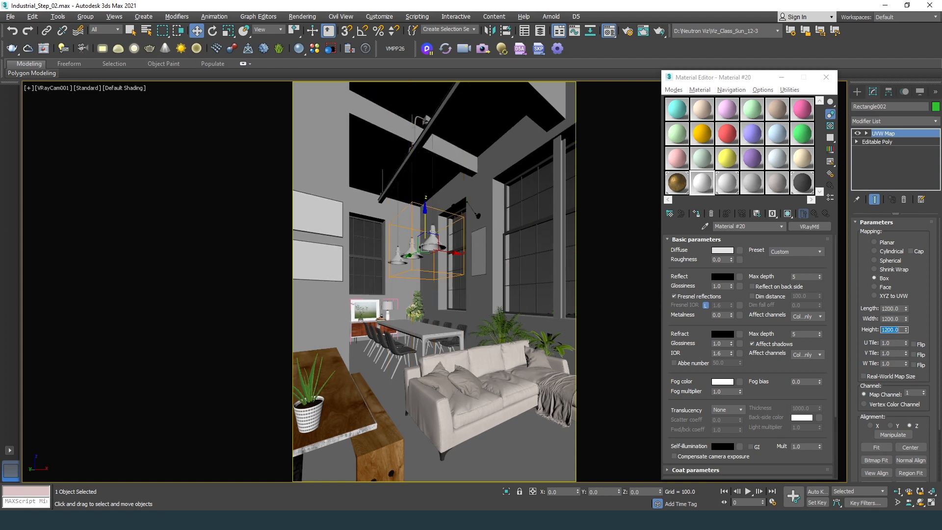
right_click(891, 138)
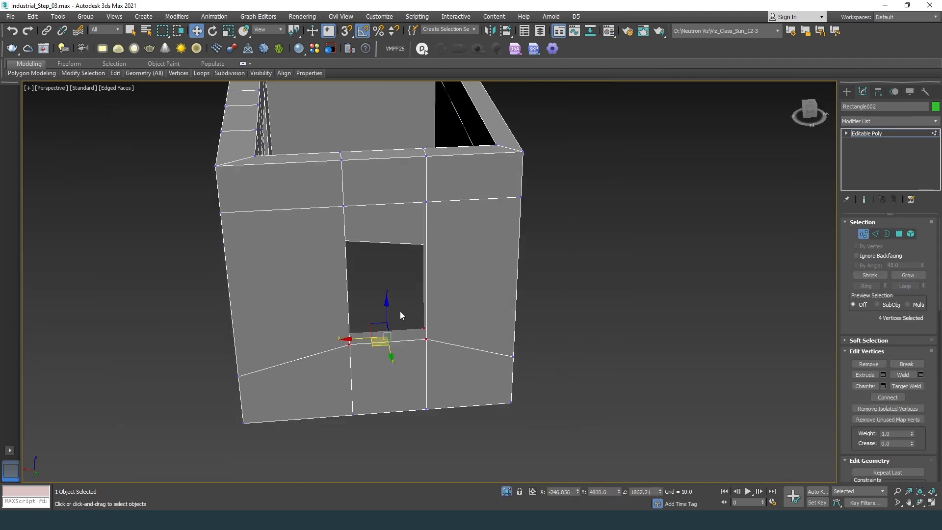
Turn on vertex snapping for work on the opening in the room's end wall.
key(s)
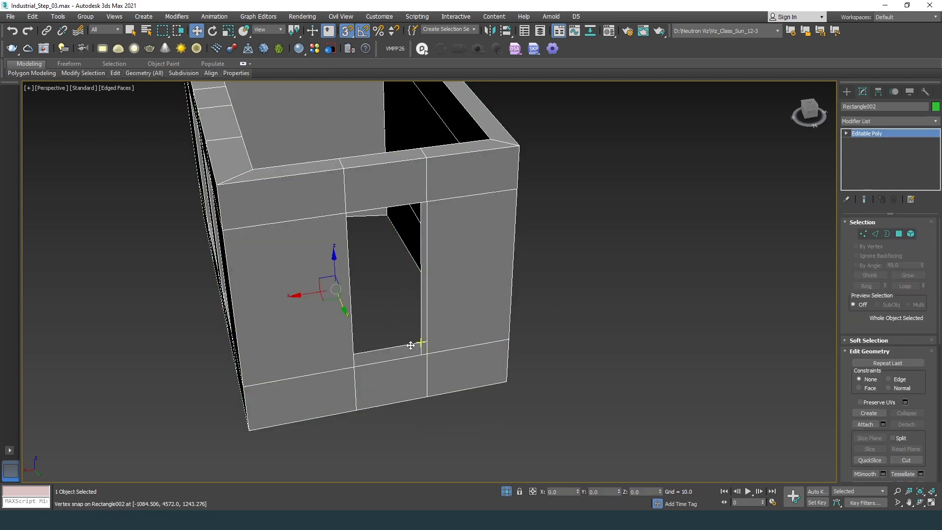
right_click(394, 328)
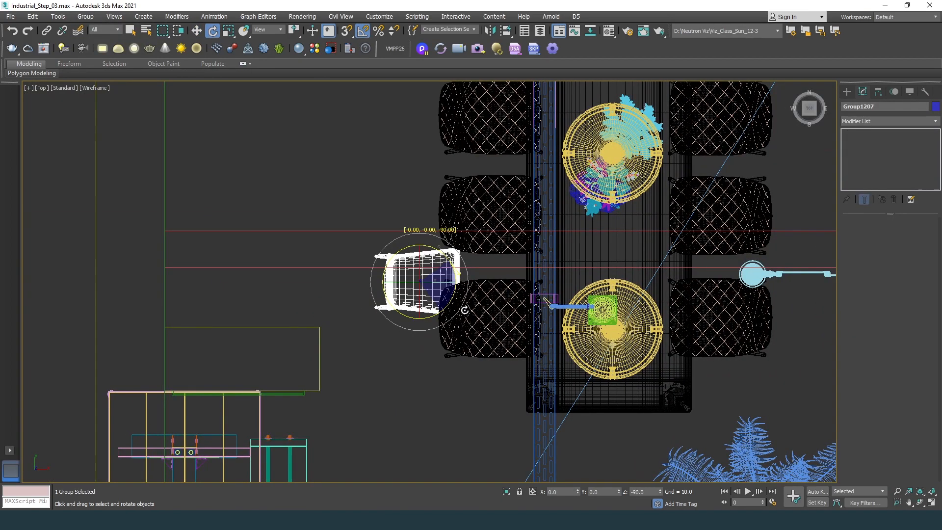
Move the new wooden chair onto an existing dining chair, aligning it in the top and front views.
key(w)
drag(426, 275, 487, 311)
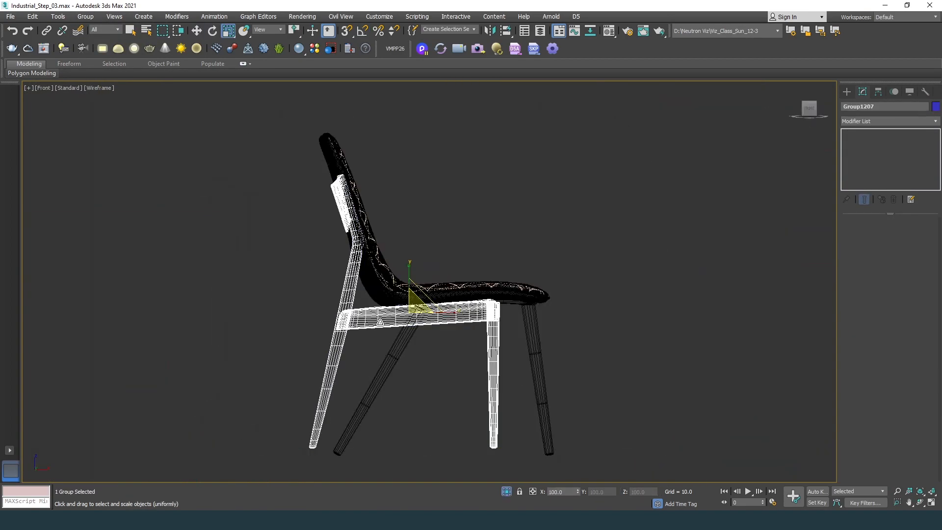
key(w)
drag(417, 305, 462, 276)
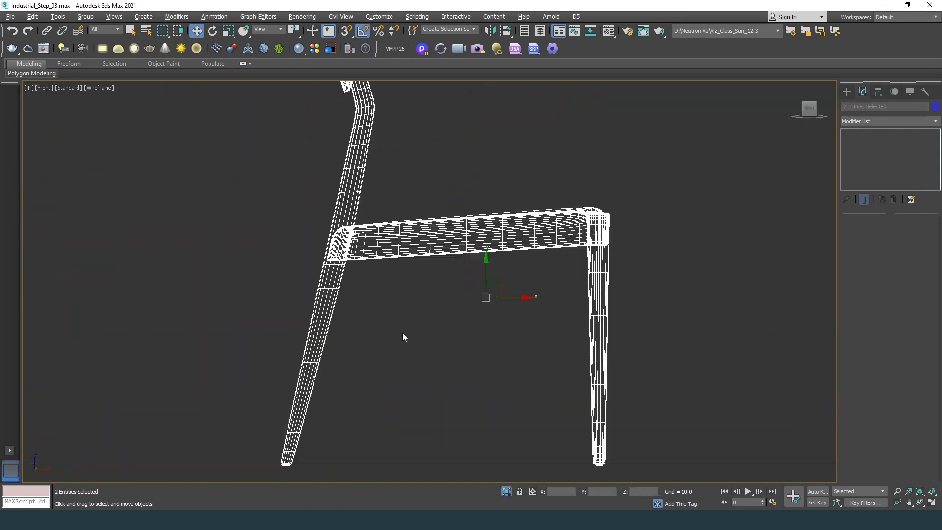
drag(484, 296, 454, 227)
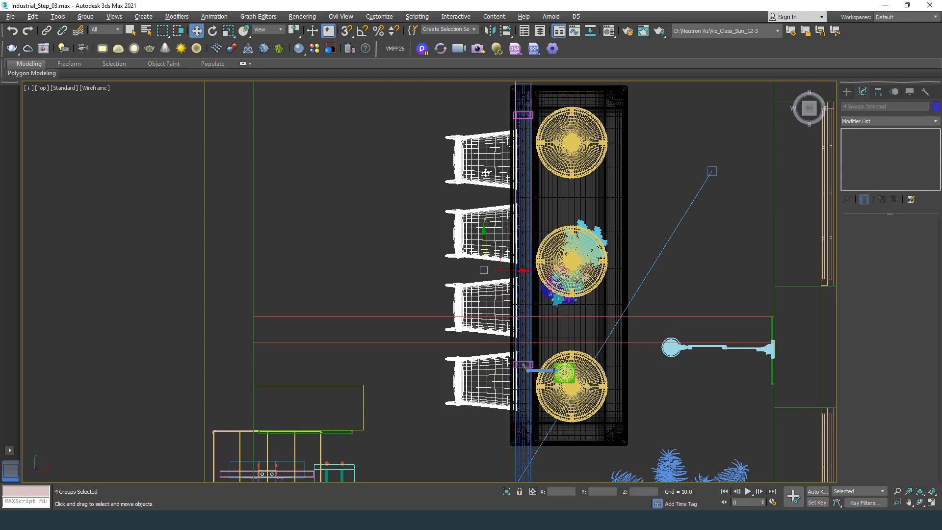
Make a rotated copy of the four wooden chairs and place it along the opposite side of the dining table.
key(Return)
key(e)
mouse_move(514, 270)
shift+mouse_down()
mouse_move(626, 269)
mouse_move(633, 388)
shift+mouse_up()
key(a)
key(w)
drag(624, 268, 682, 266)
click(736, 241)
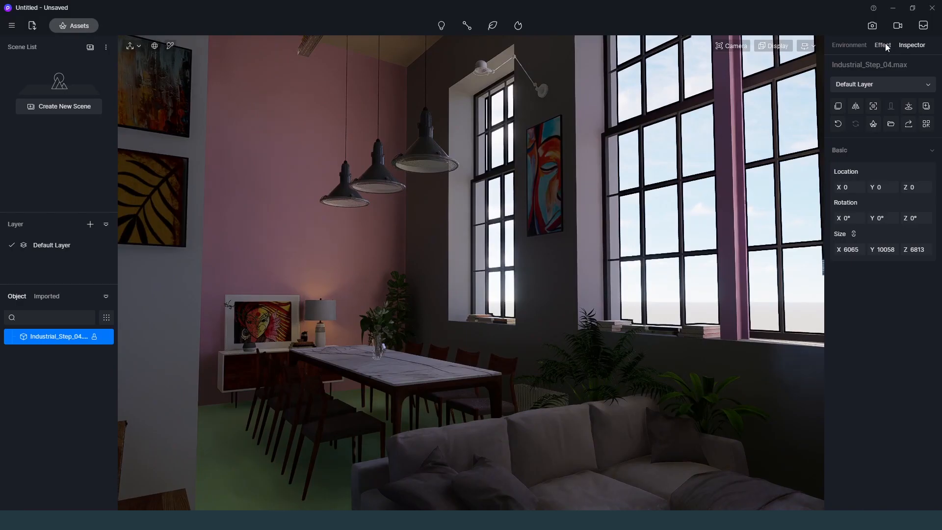
Switch to D5 Render and change the scene's sky light from Geo and Sky to HDRI.
click(847, 45)
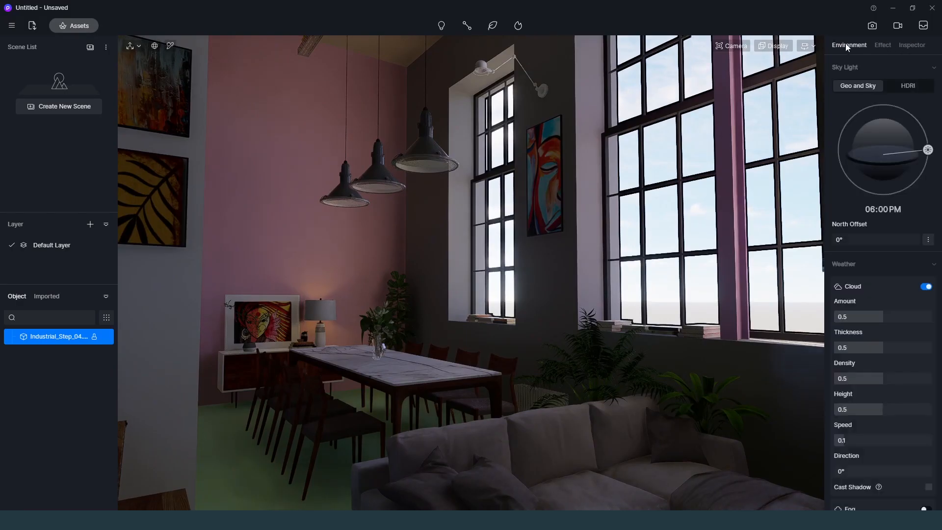
click(910, 85)
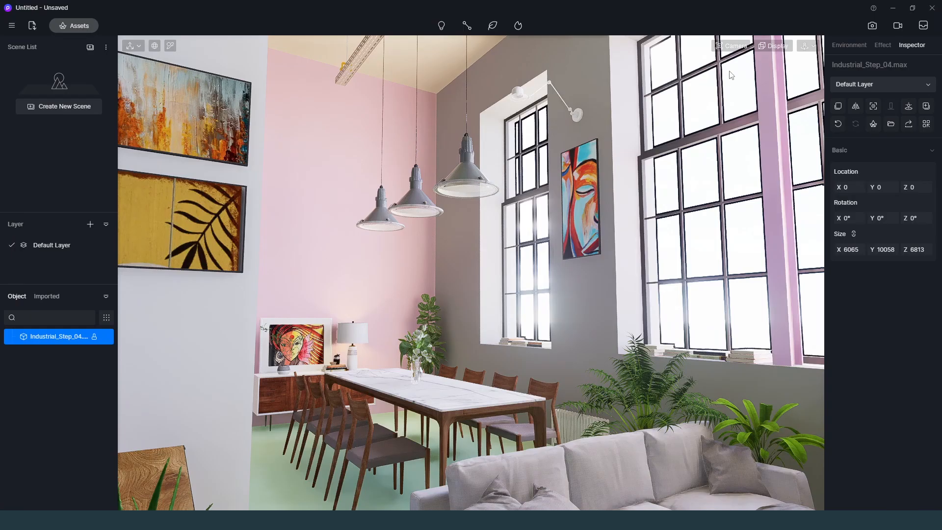
Turn off the camera's automatic exposure.
click(731, 46)
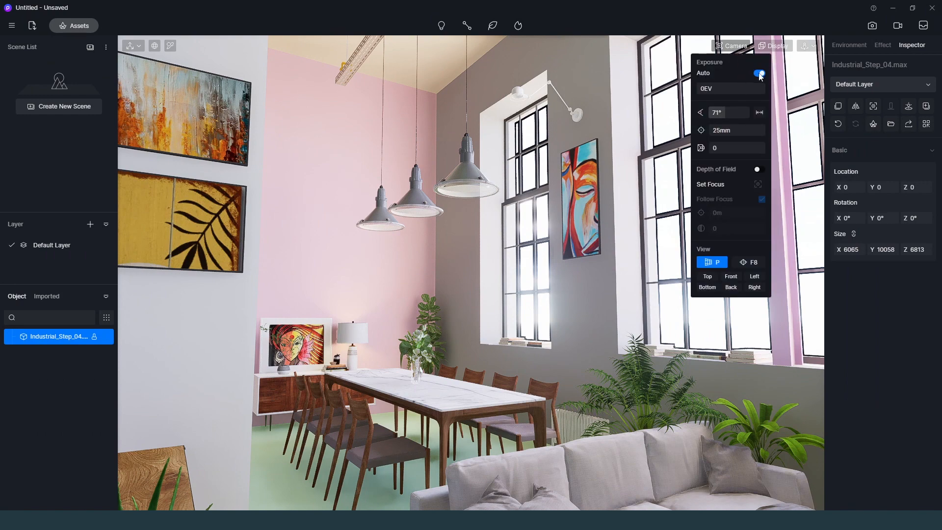
click(758, 74)
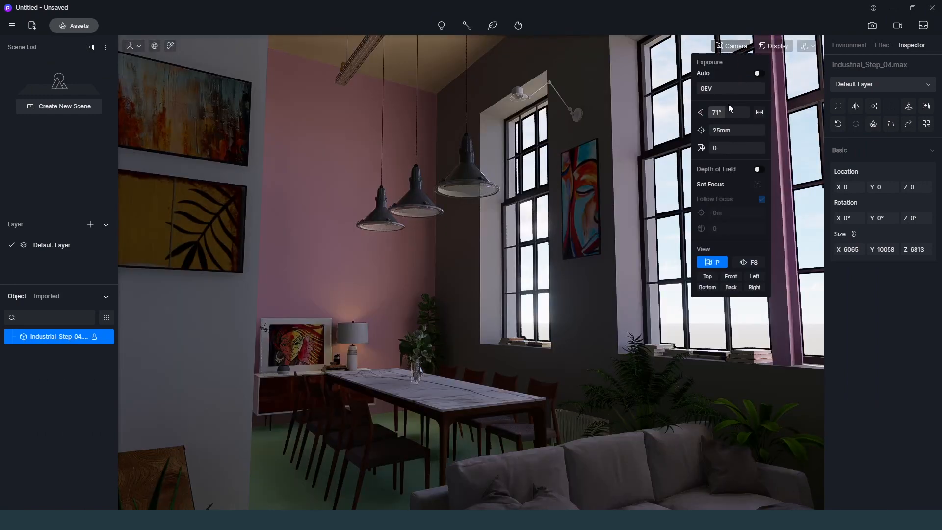
middle_drag(548, 329, 554, 355)
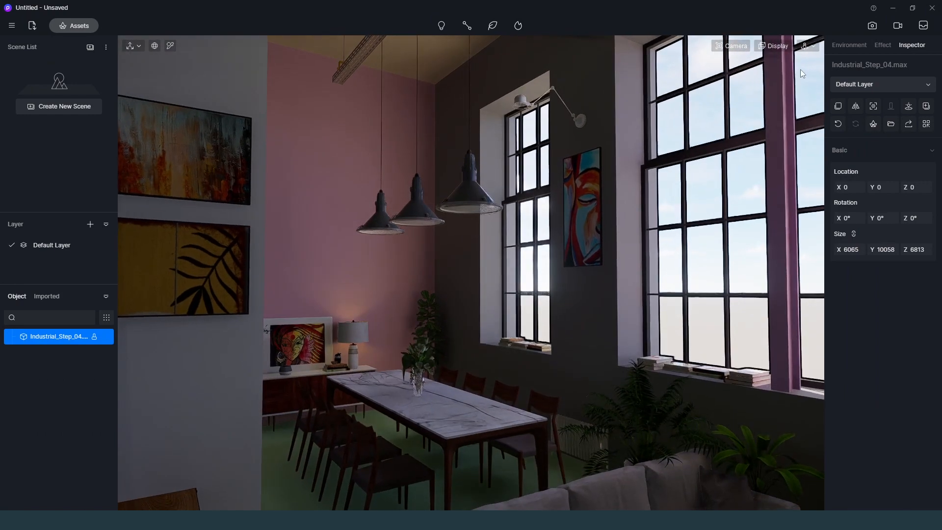
Change the camera navigation mode and frame the dining table, windows and back of the sofa in one view.
click(813, 48)
right_drag(518, 342, 534, 333)
key(q)
key(e)
key(d)
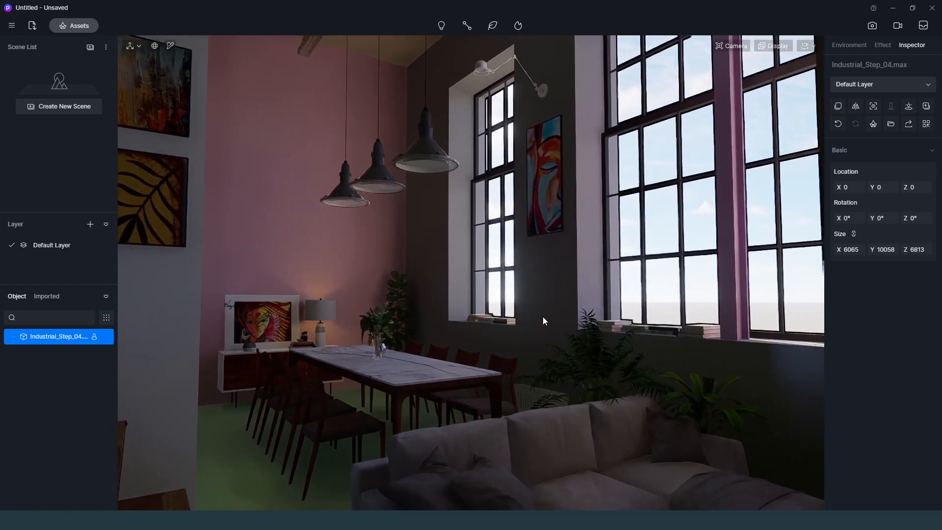
Set the sky light to HDRI and load the custom image sunset_jhbcentral_16k as the environment.
click(849, 45)
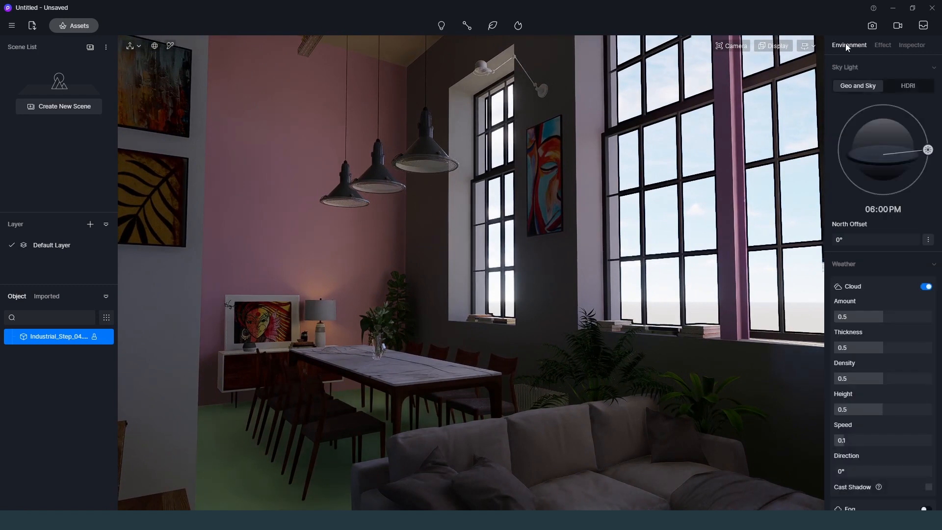
click(914, 85)
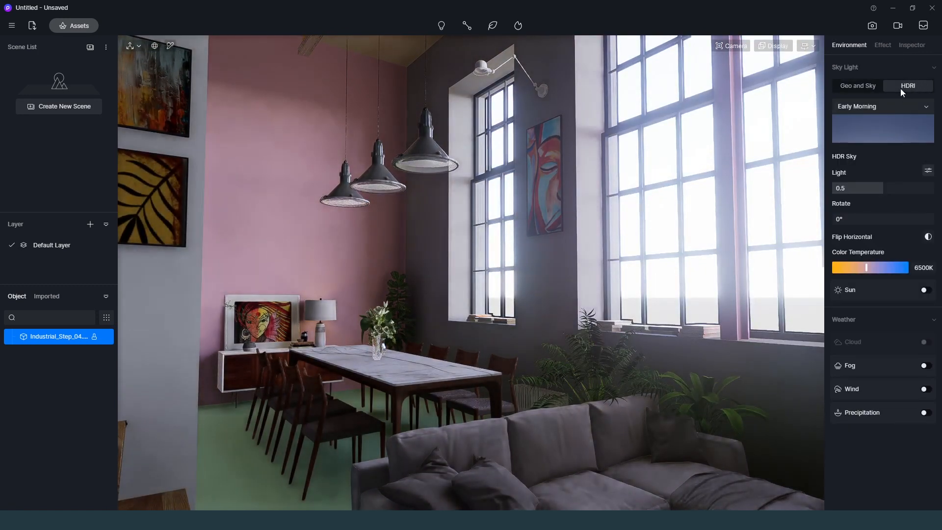
click(901, 132)
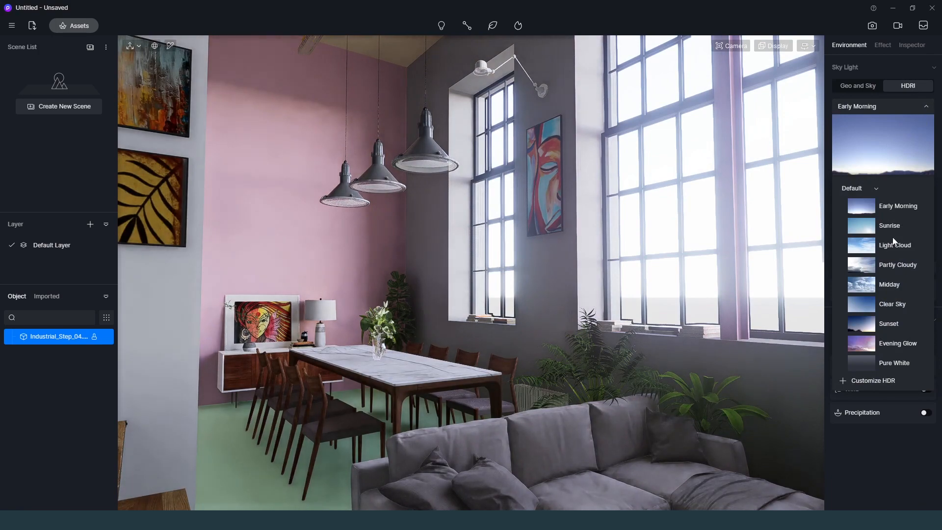
click(882, 381)
click(121, 88)
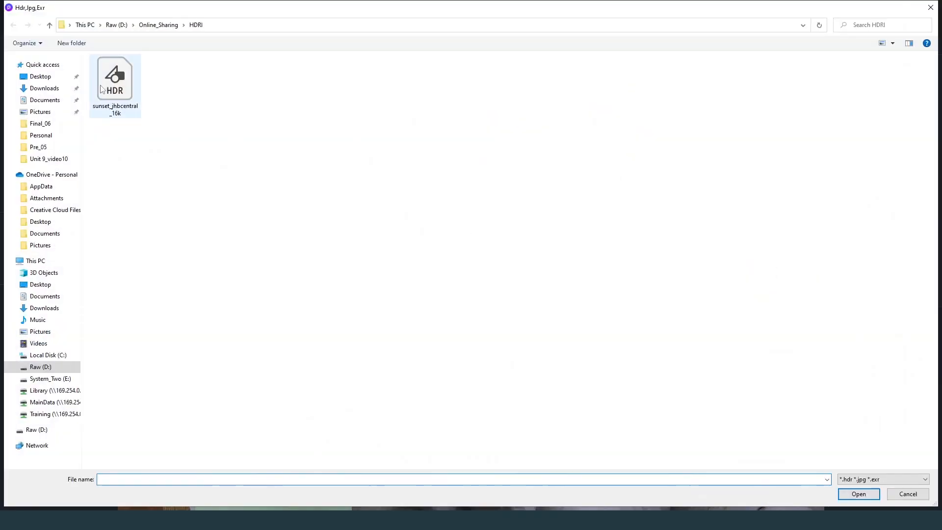
double_click(120, 88)
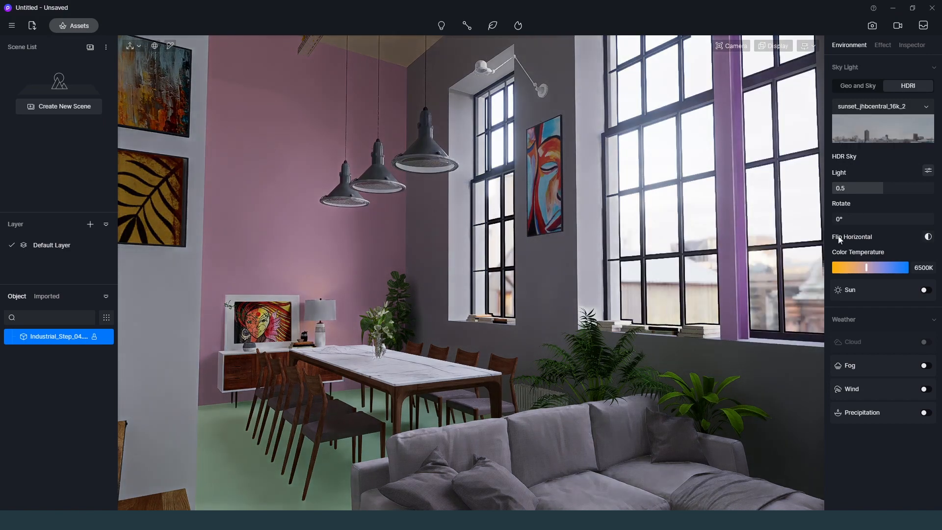
Enable the sun for the HDRI sky and rotate the environment to 88.3°.
right_drag(722, 217, 726, 242)
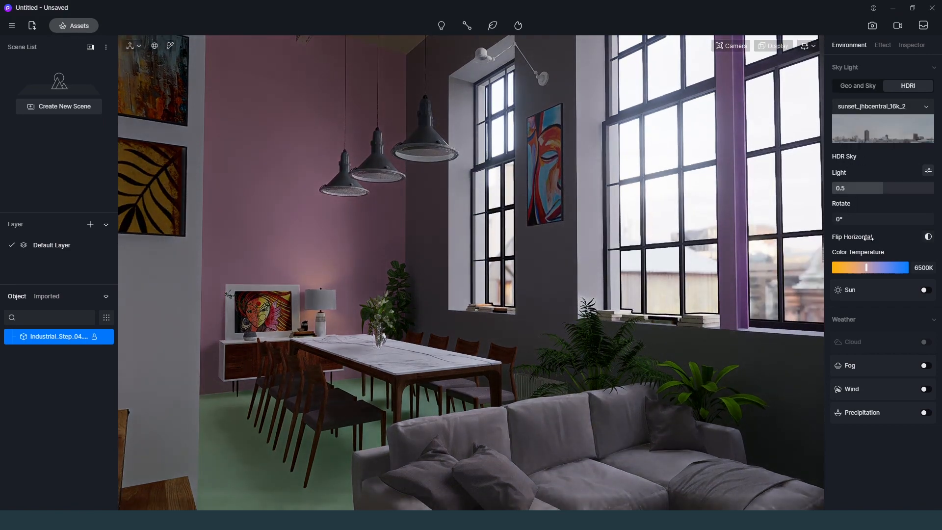
click(925, 291)
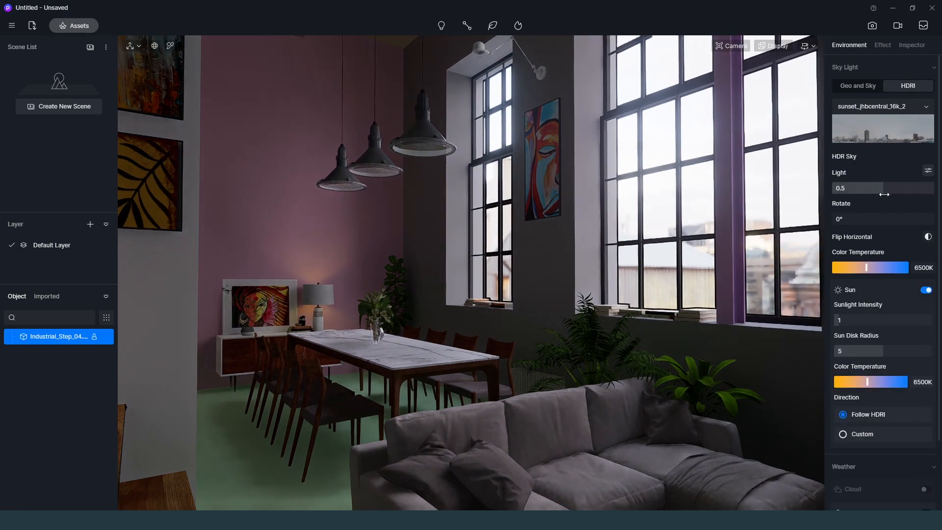
drag(863, 219, 858, 218)
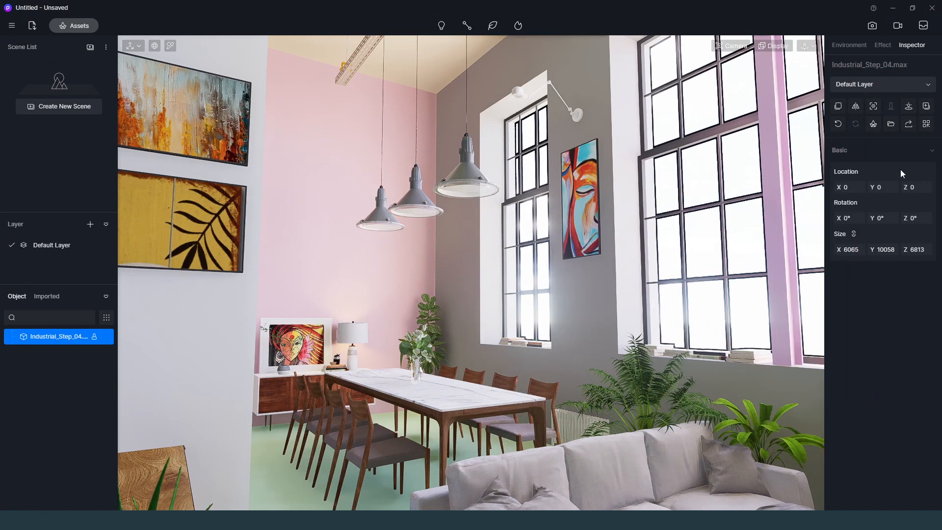
Disable automatic exposure in the camera settings.
click(739, 49)
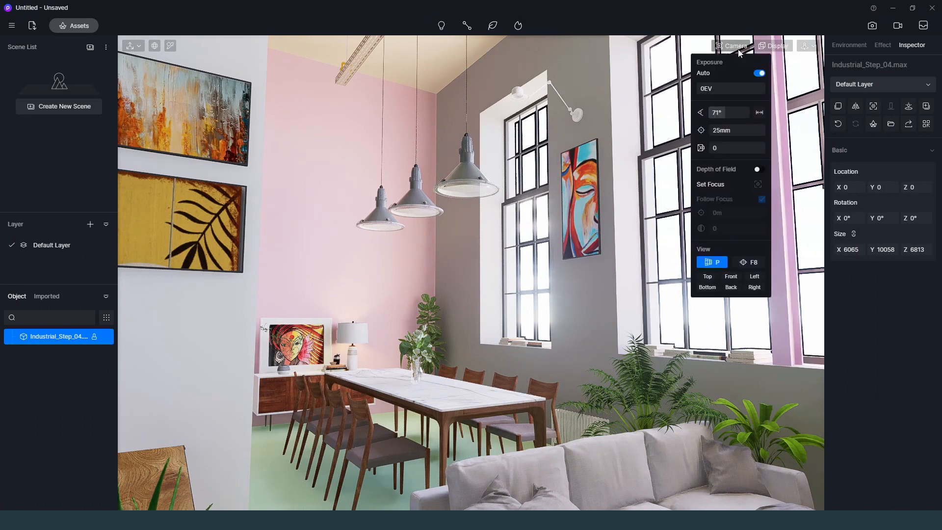
click(758, 74)
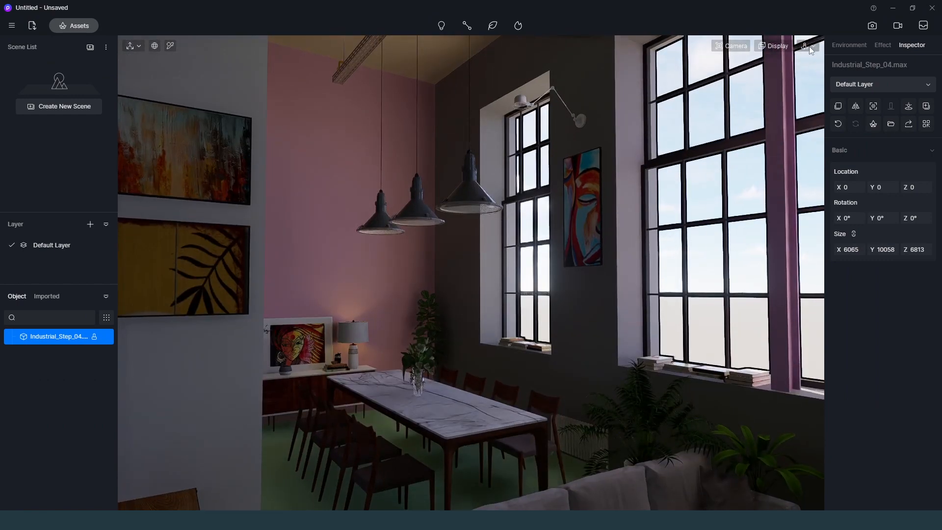
Switch the navigation mode and reposition the camera to show the dining area together with the sofa.
click(810, 49)
click(797, 76)
right_drag(517, 340, 518, 334)
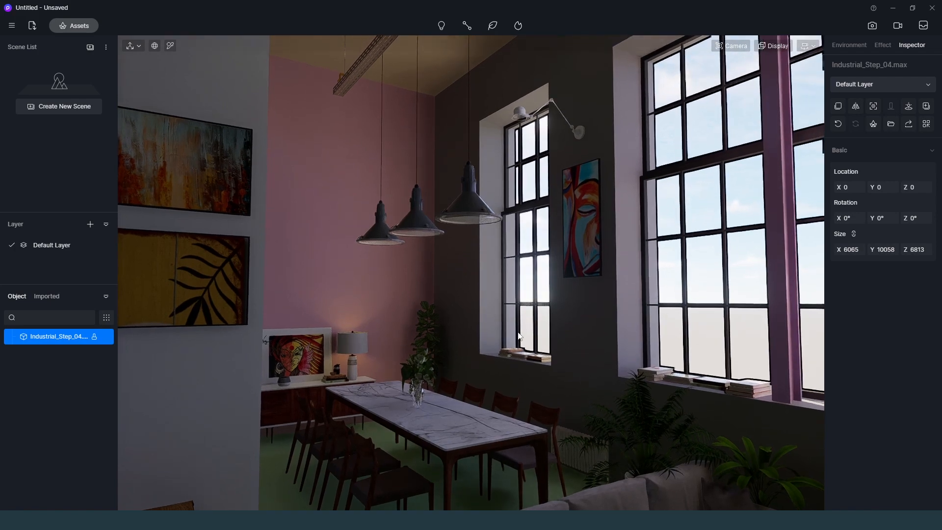
key(q)
key(e)
key(d)
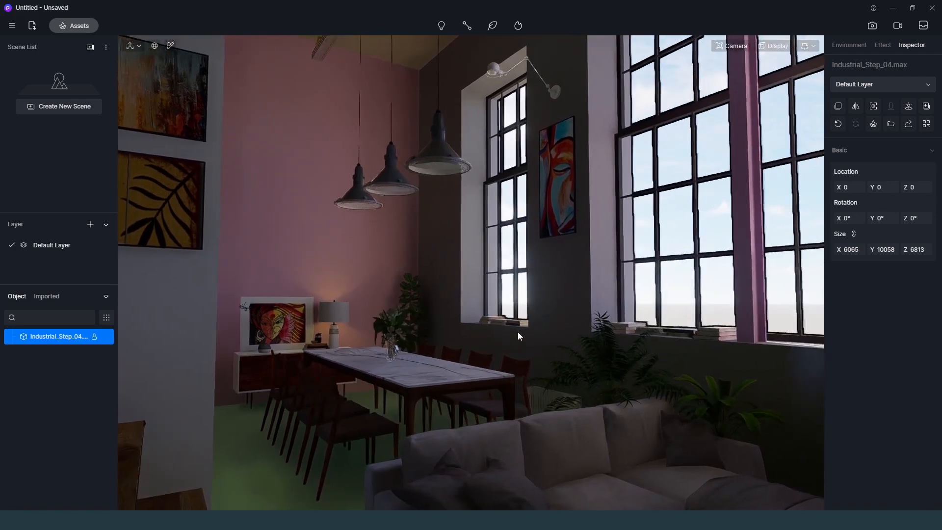
right_drag(518, 333, 534, 333)
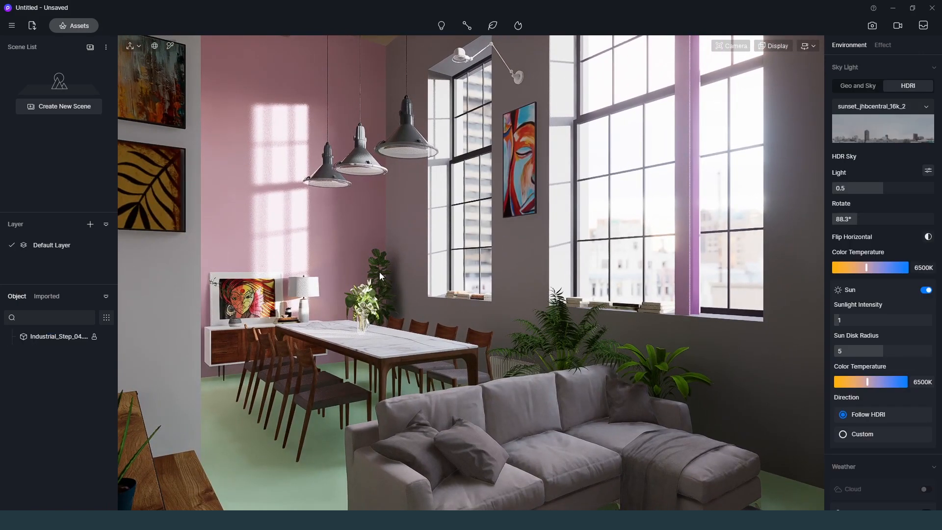
Move in on the sofa, select its mr_f_Mat upholstery material and open the asset library.
right_drag(380, 272, 410, 344)
scroll(410, 344, up, 5)
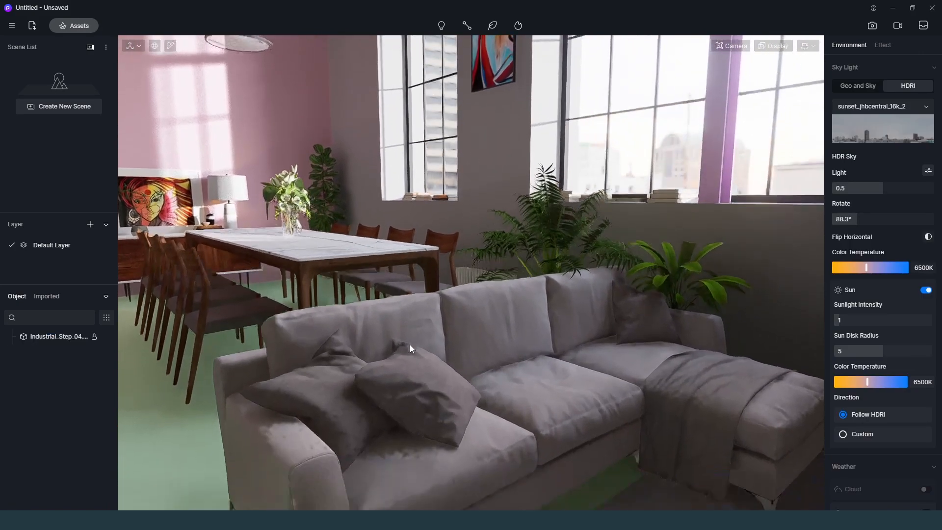
scroll(409, 341, up, 5)
click(524, 335)
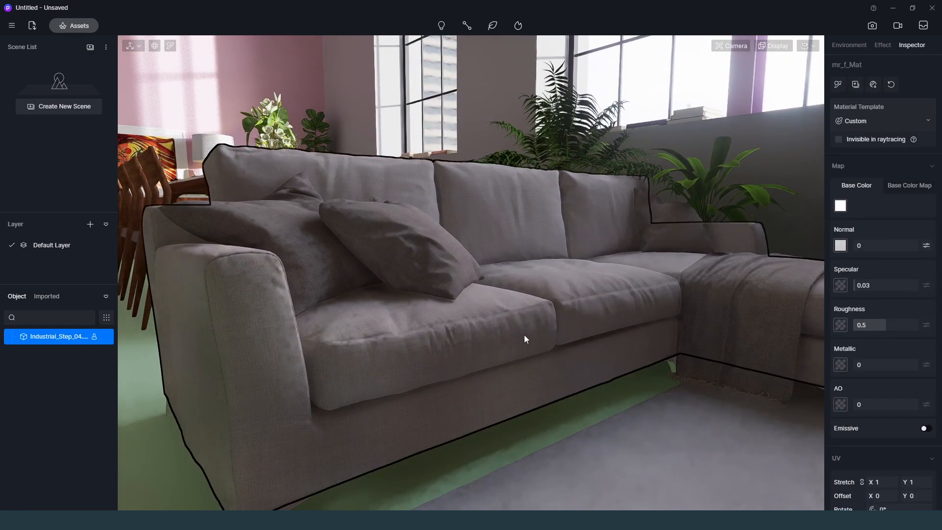
click(71, 26)
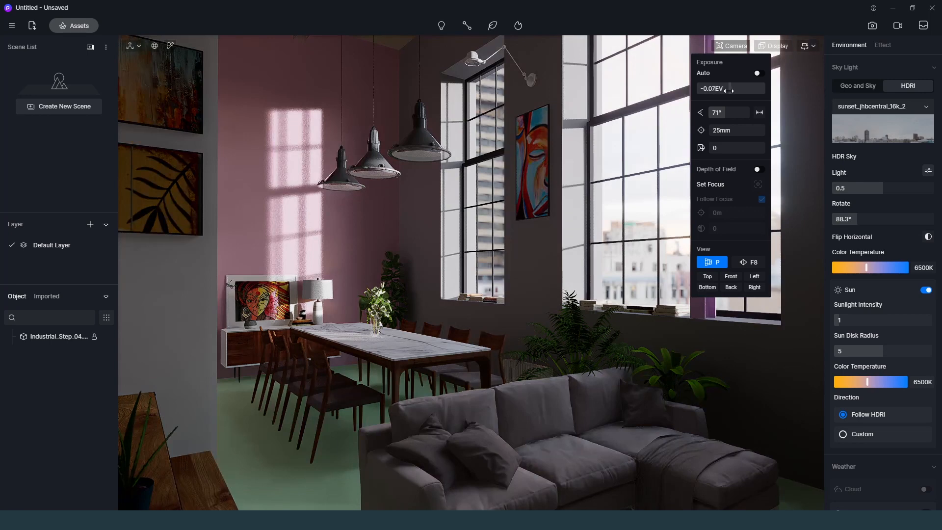
Brighten the interior view by adjusting the camera's manual exposure value.
drag(729, 91, 733, 90)
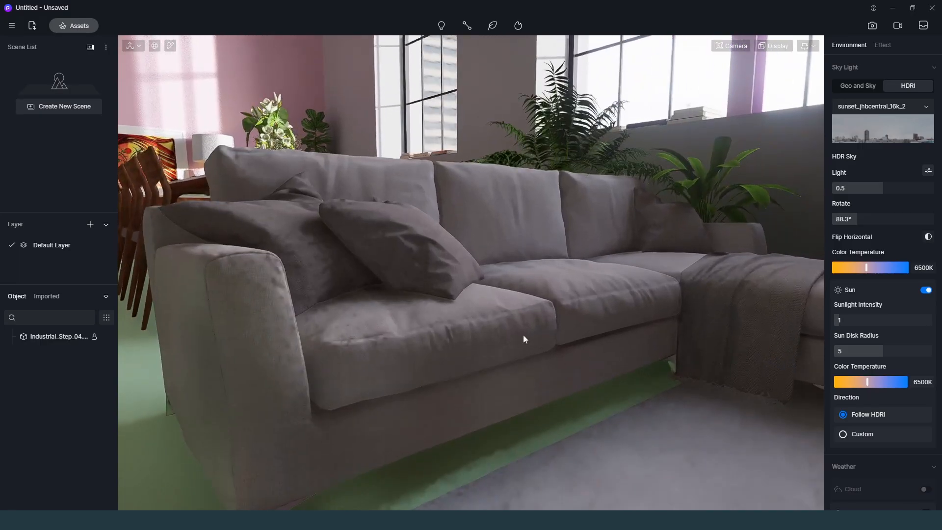
Apply the Polishing Leather material from the online library to the sofa upholstery and lower its roughness to 0.8.
click(523, 335)
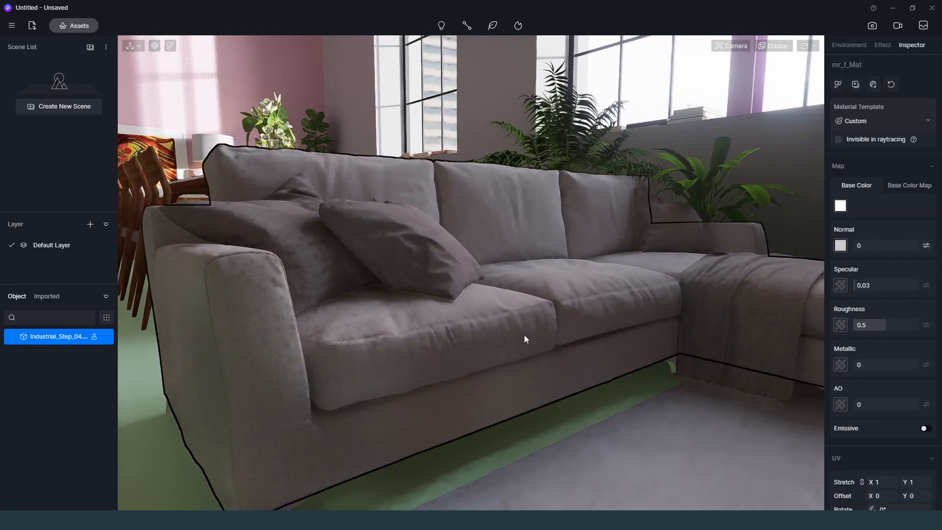
click(74, 24)
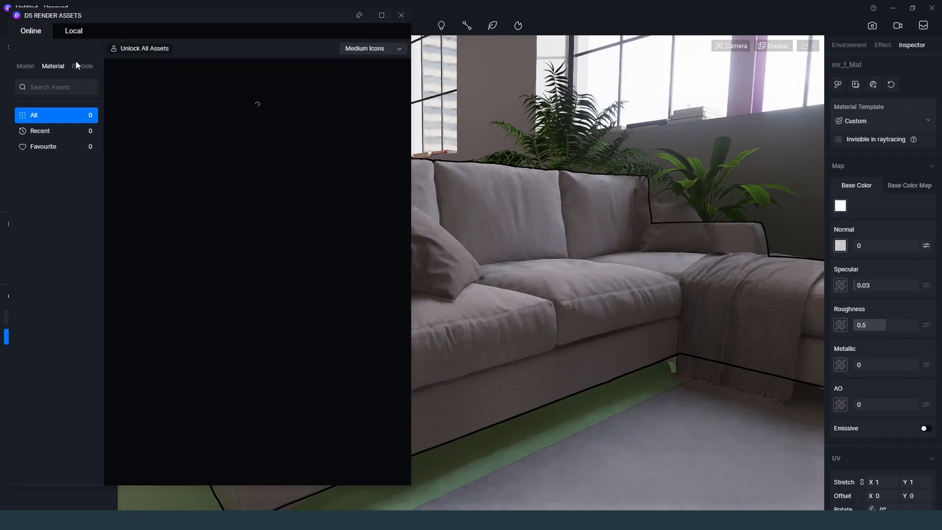
click(52, 87)
text(leather)
key(Return)
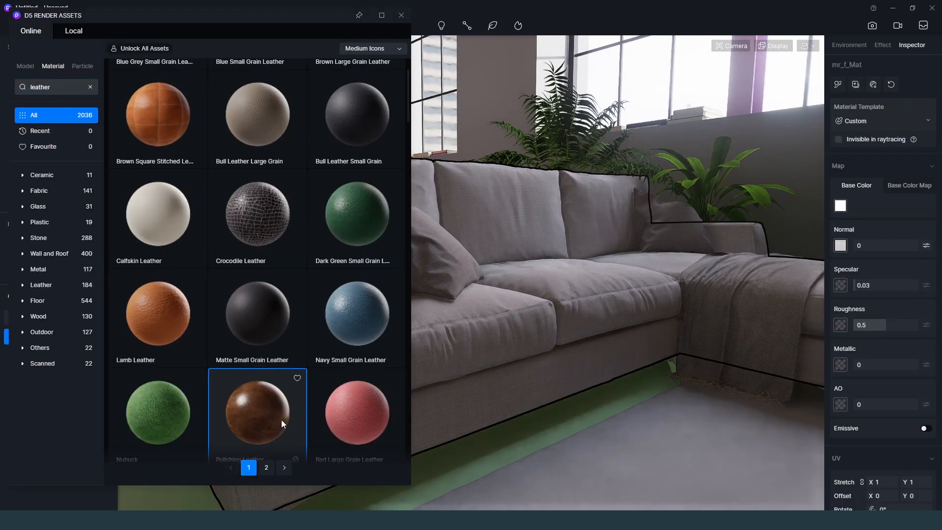
drag(281, 420, 525, 336)
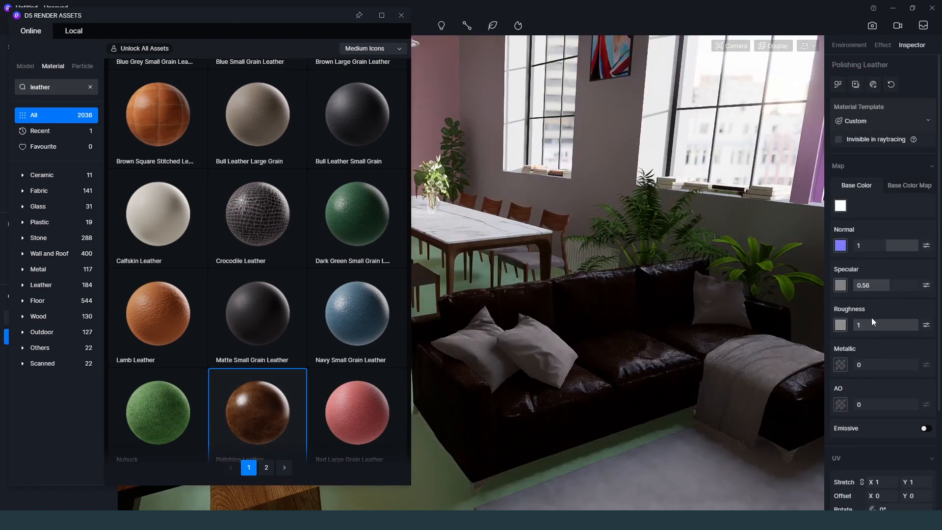
drag(889, 324, 899, 325)
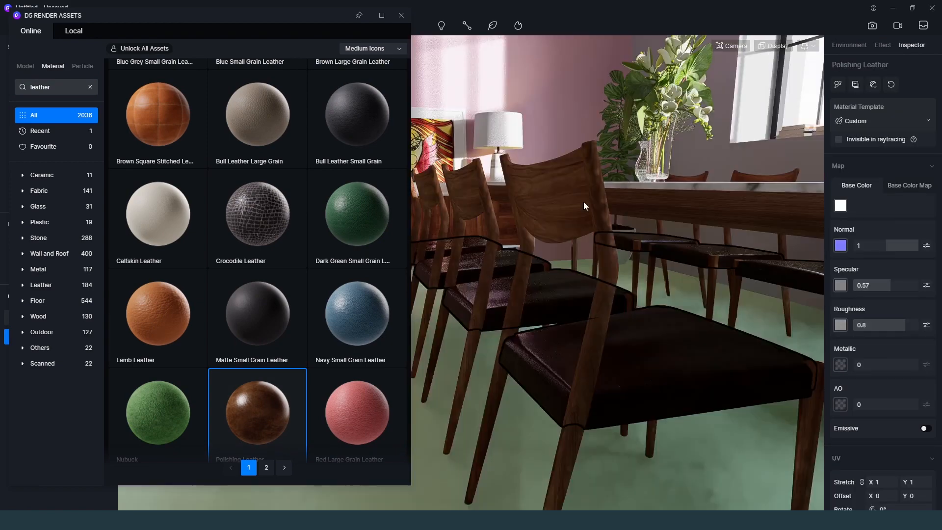
Make the dining chairs' wood material more reflective by raising its specular and lowering its roughness.
click(583, 202)
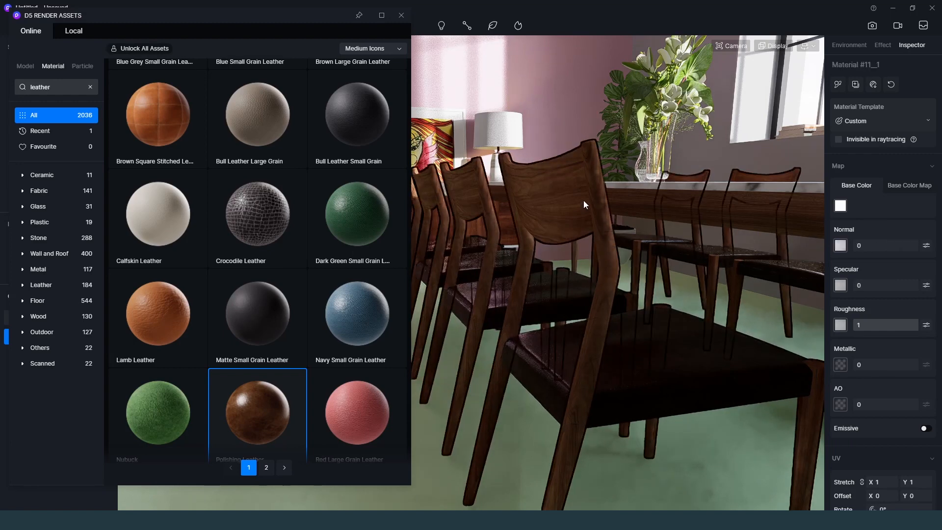
drag(895, 287, 888, 286)
drag(896, 325, 883, 325)
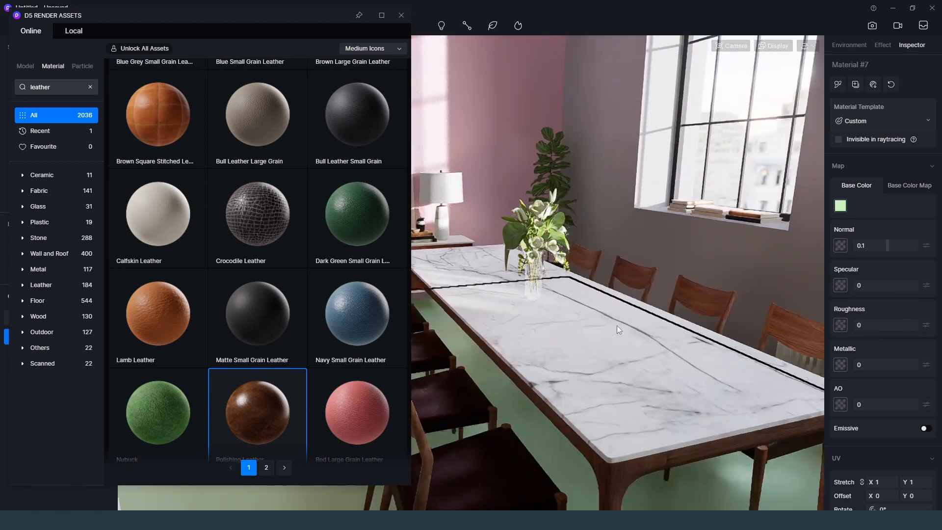
Set the marble tabletop material to specular 0.7 and roughness 0.05 for a glossy finish.
click(616, 325)
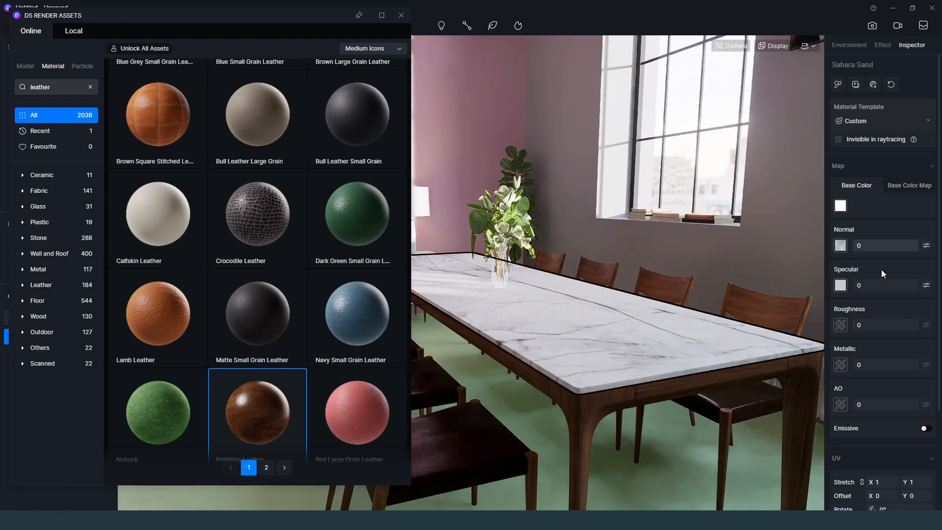
click(878, 285)
mouse_move(892, 284)
mouse_down()
mouse_move(865, 284)
mouse_move(905, 284)
mouse_up()
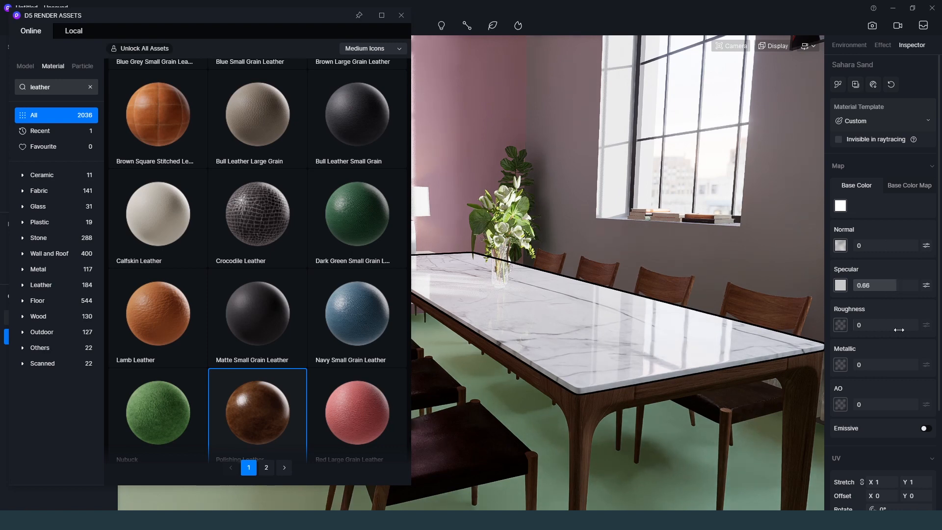
click(858, 325)
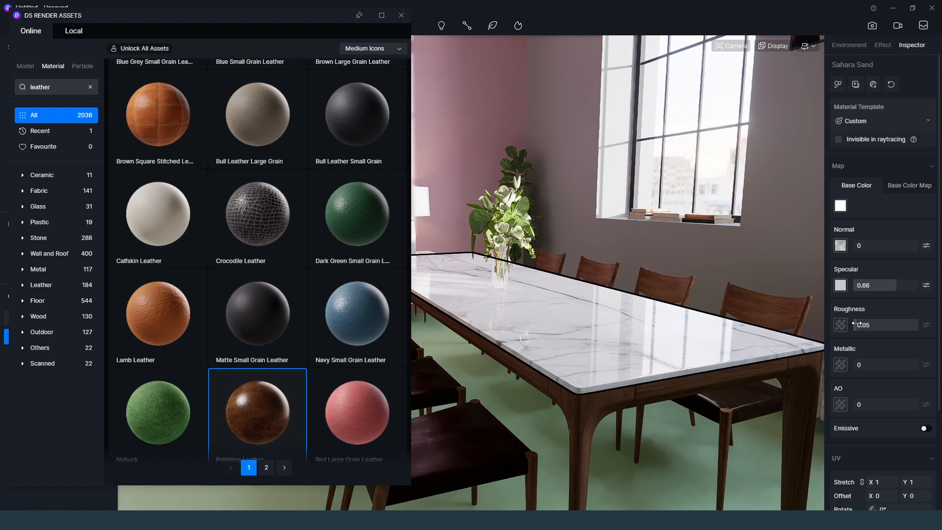
click(898, 285)
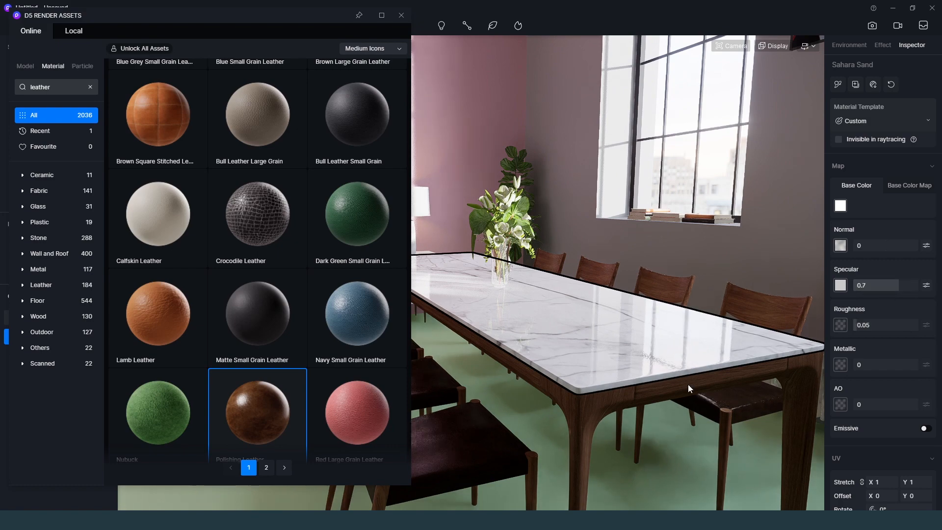
Set the white sideboard material's specular to 0.83 and raise its roughness slightly.
middle_drag(667, 332, 667, 326)
click(666, 326)
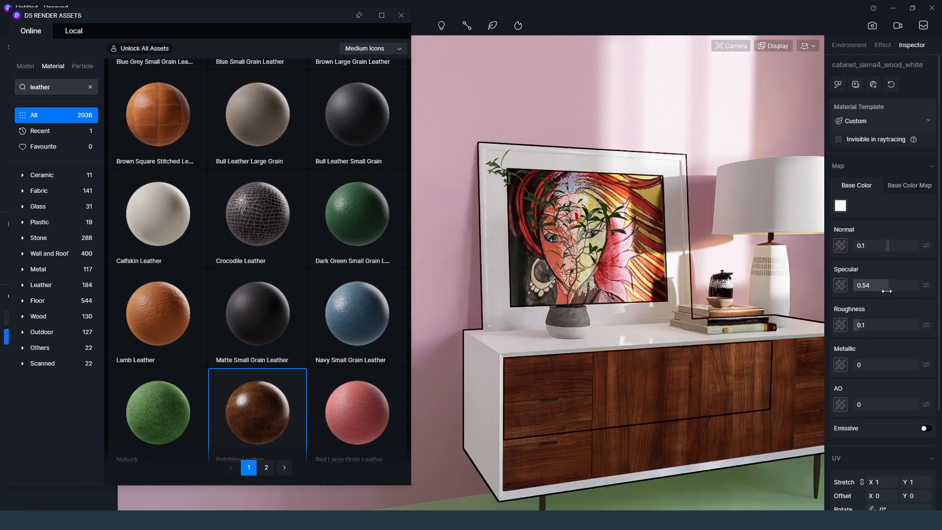
drag(915, 283, 907, 284)
drag(861, 323, 864, 324)
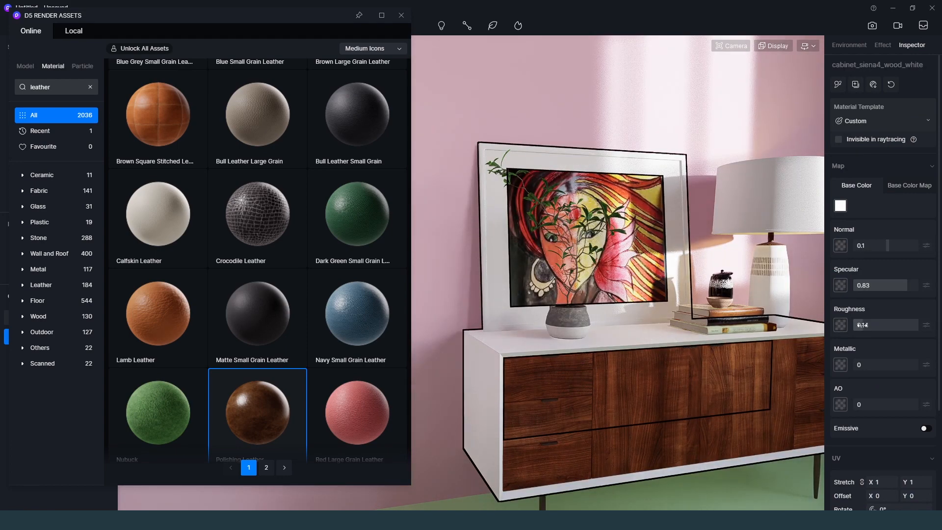
Lighten the pendant lamps' black base color to an HSV value of 16.
middle_drag(623, 346, 658, 340)
scroll(664, 337, up, 6)
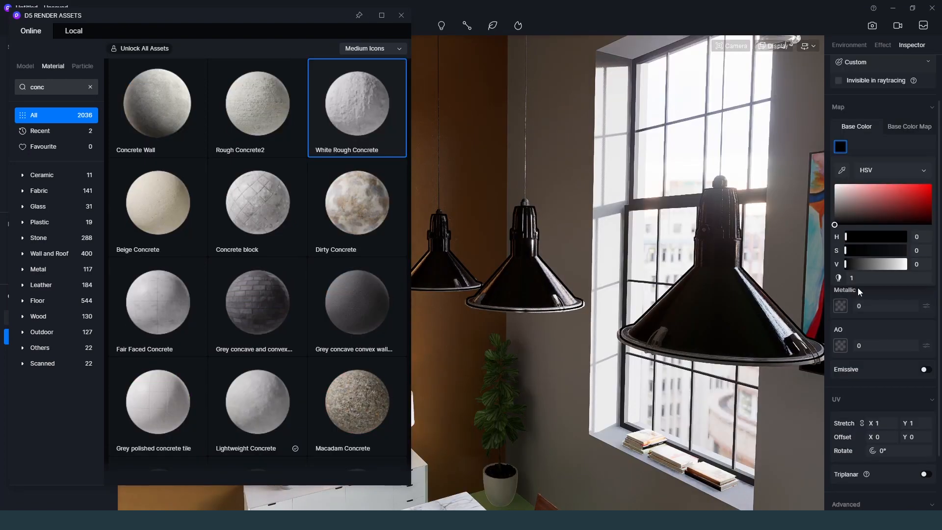
click(841, 147)
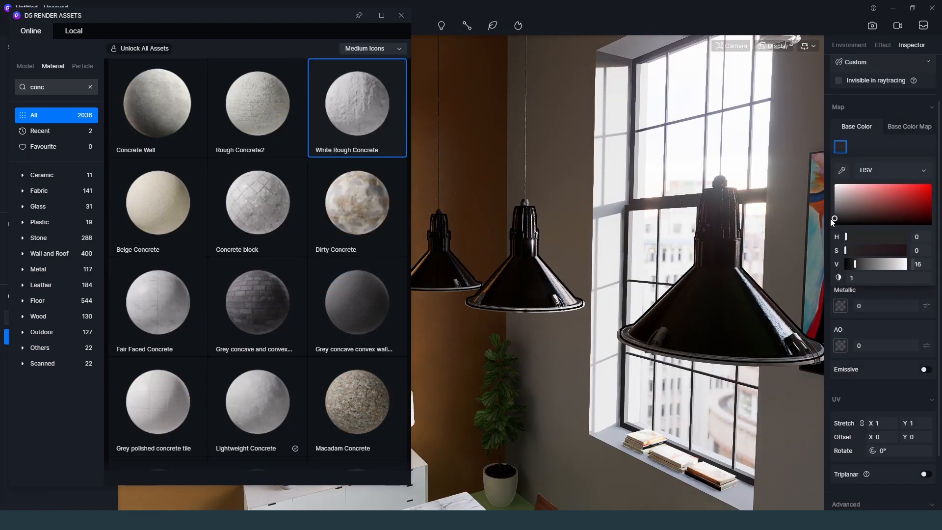
Enlarge the White Rough Concrete texture on the wall behind the sideboard by setting its UV stretch to 0.3 in X and Y.
scroll(775, 270, down, 3)
scroll(656, 268, up, 2)
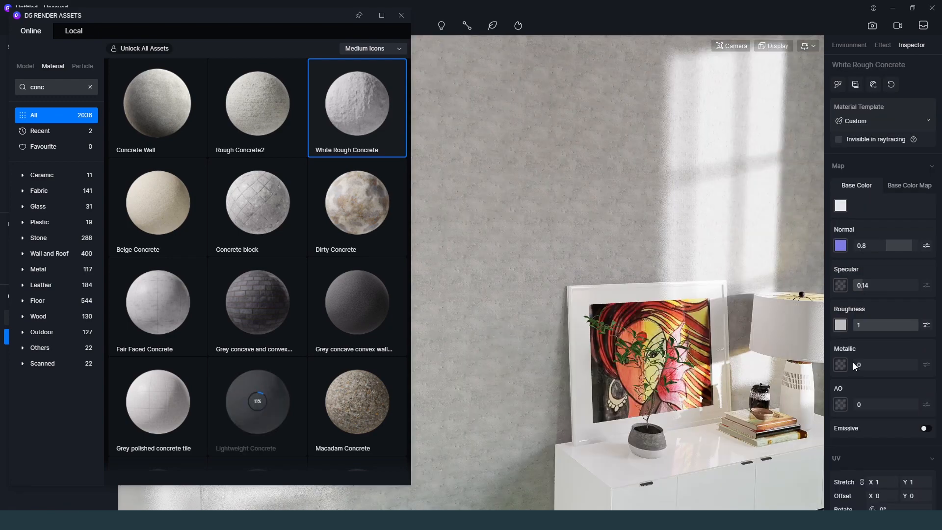
scroll(856, 365, down, 1)
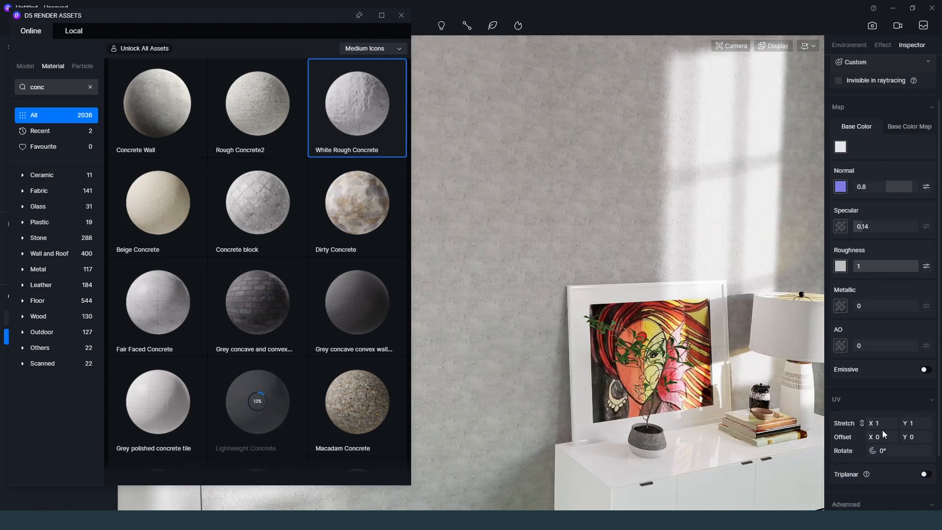
click(894, 426)
key(Return)
mouse_move(654, 194)
right_down()
mouse_move(577, 157)
mouse_move(681, 158)
mouse_move(746, 197)
mouse_move(682, 201)
mouse_move(769, 141)
mouse_move(746, 190)
right_up()
scroll(690, 196, up, 2)
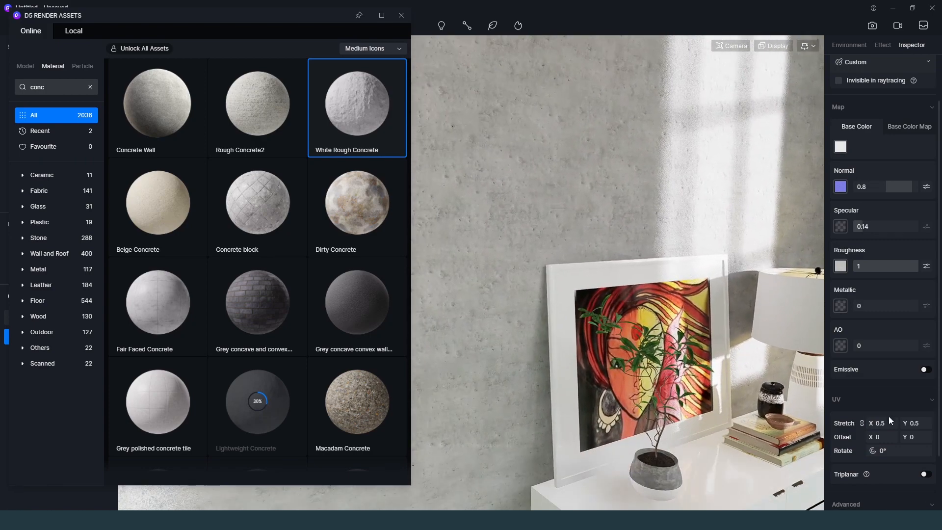
key(Return)
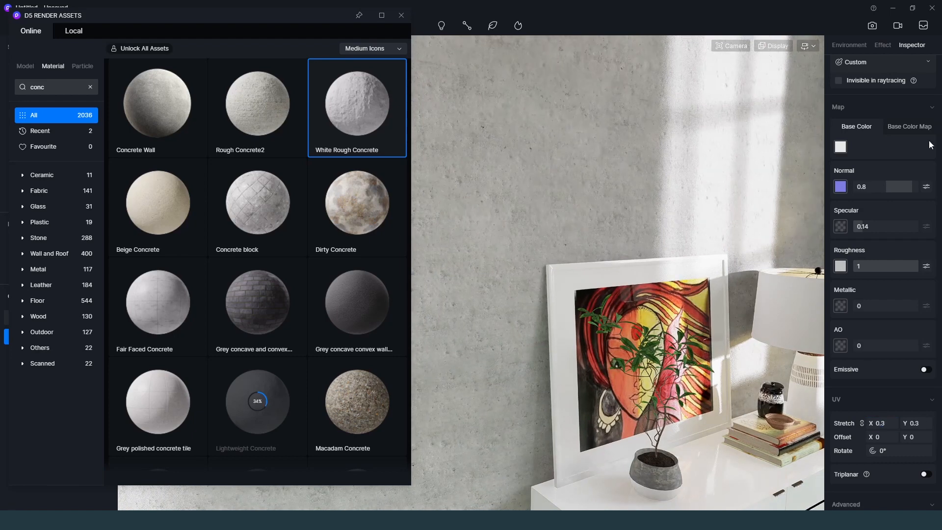
mouse_move(626, 195)
right_down()
mouse_move(637, 196)
mouse_move(646, 178)
right_up()
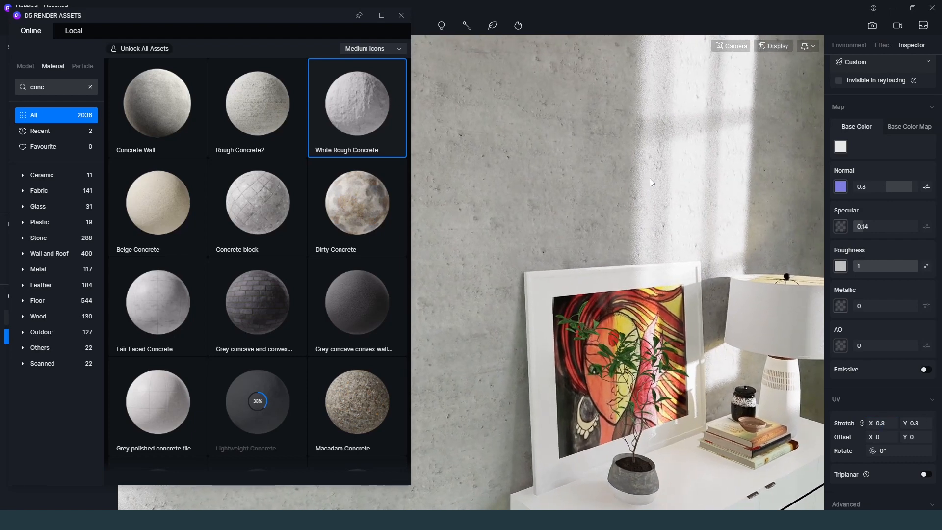
Delete the wall concrete's base color map and give the material a brown base color instead.
click(840, 145)
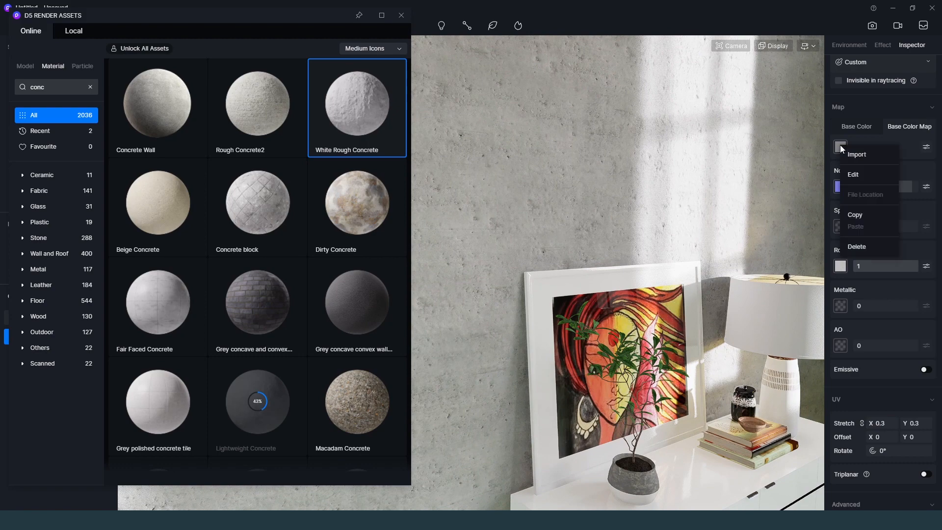
click(867, 246)
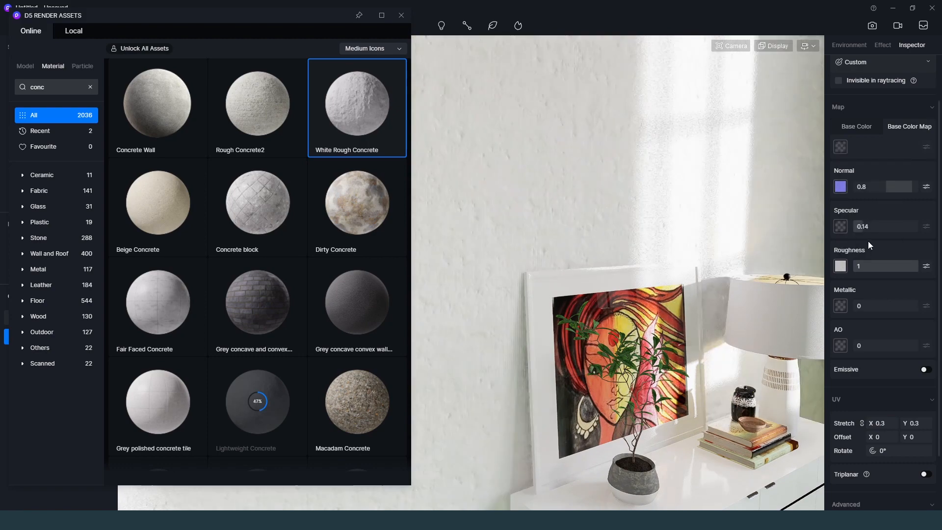
click(852, 128)
click(840, 147)
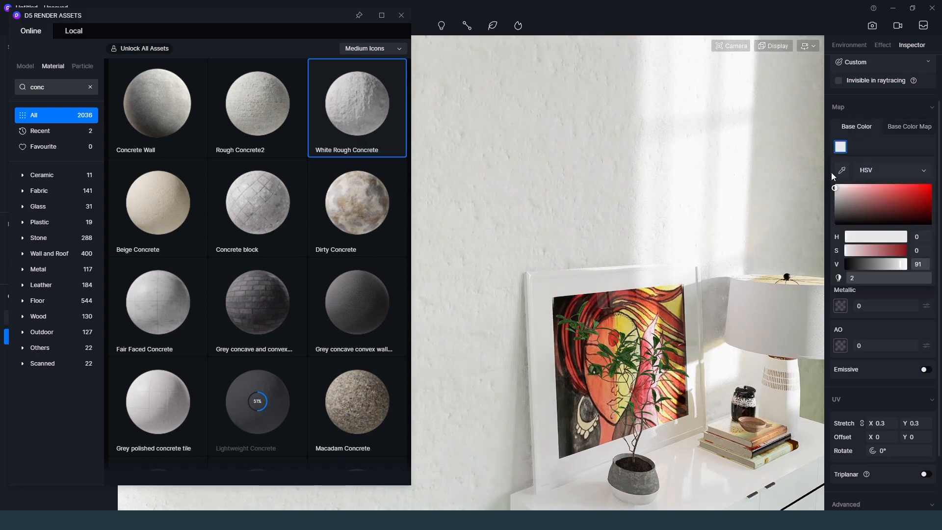
click(893, 200)
drag(889, 238, 851, 237)
click(904, 210)
Refine the wall's base color to an orange-brown with hue 30, saturation 65 and value 41.
right_drag(688, 216, 654, 184)
scroll(653, 184, down, 2)
scroll(654, 185, up, 2)
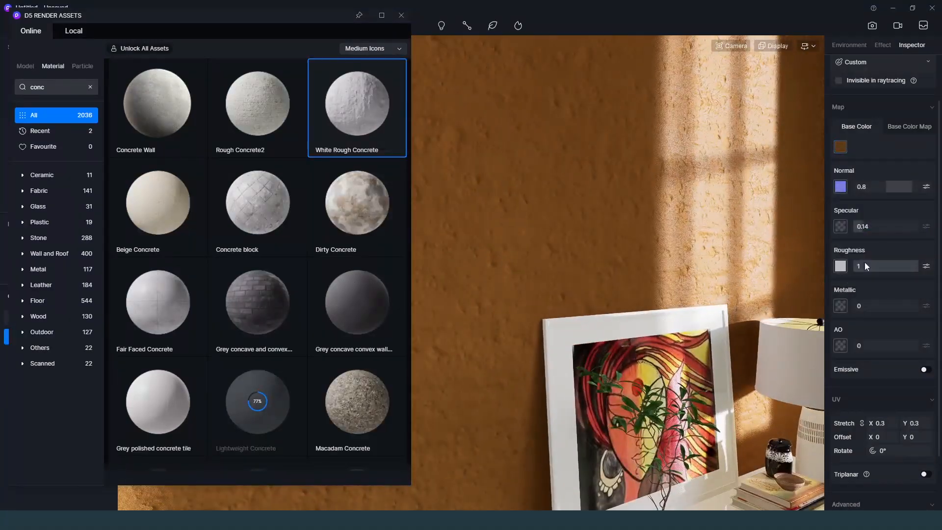
click(841, 148)
click(899, 211)
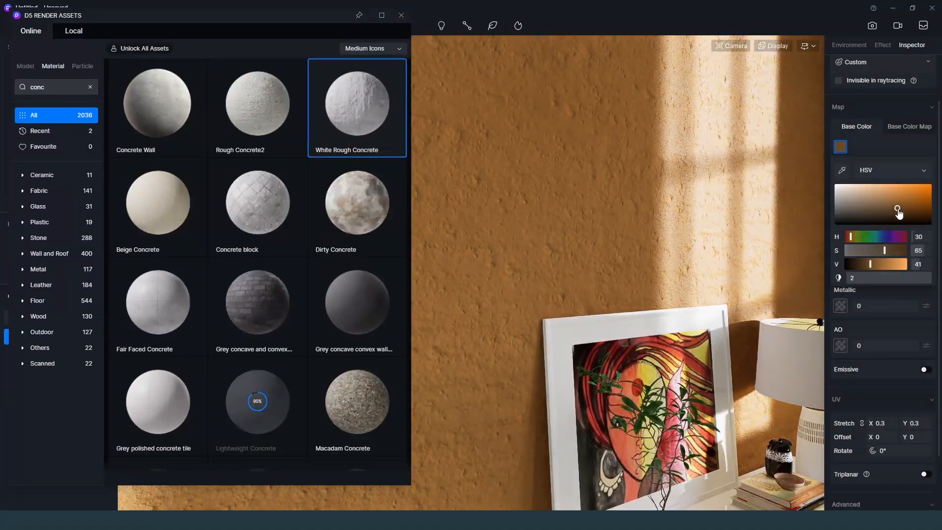
Reduce the brown wall material's normal strength to 0.1, raise its specular to 0.73 and adjust its roughness.
right_drag(565, 246, 604, 240)
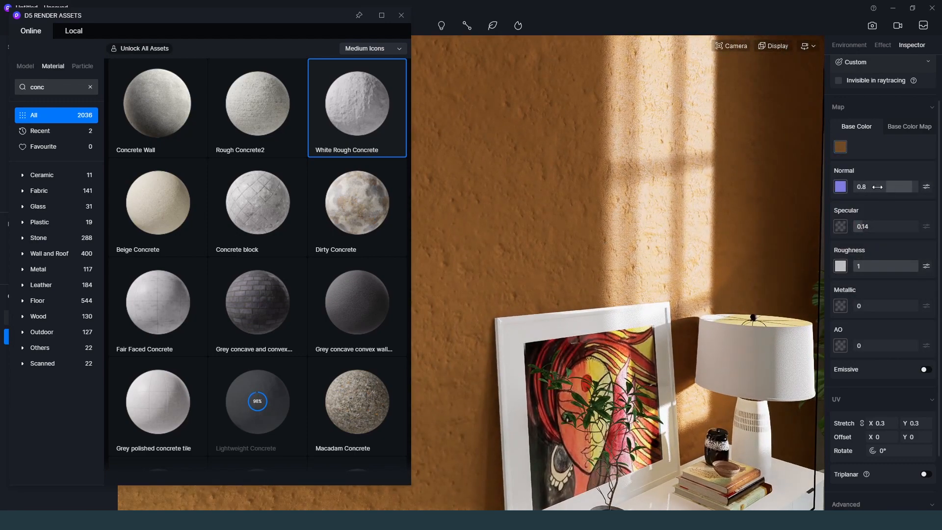
drag(899, 186, 886, 187)
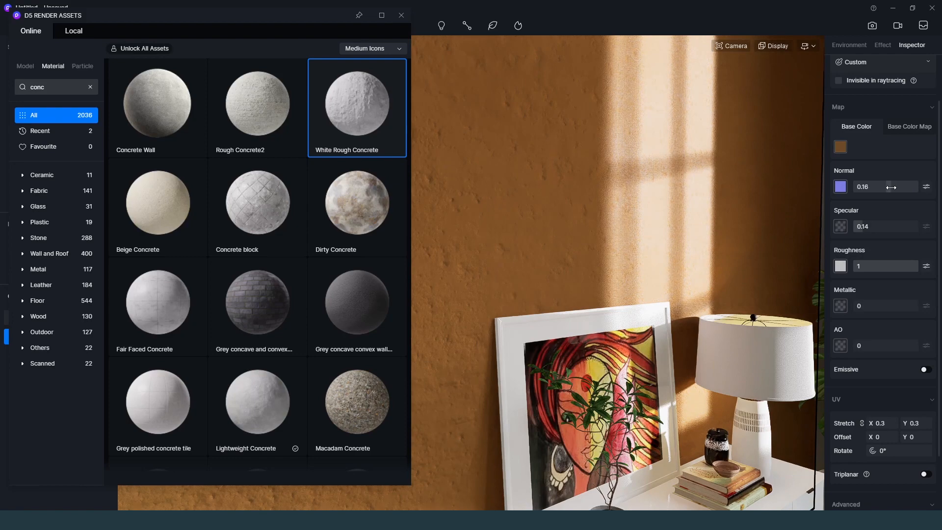
drag(878, 227, 900, 226)
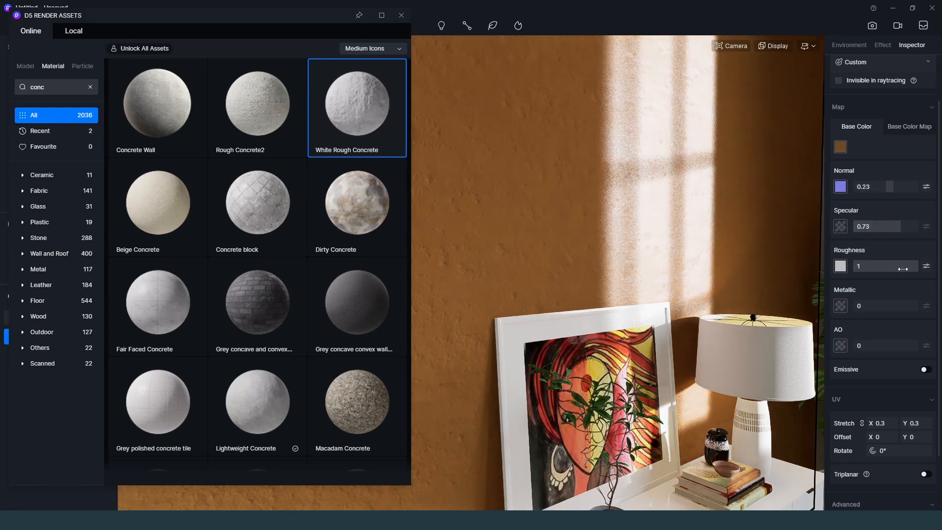
drag(884, 265, 884, 263)
right_drag(805, 168, 787, 166)
click(896, 183)
text(0.1)
key(Return)
Enable Round Corner on the window frame's matte black iron material with a radius of 6.5.
mouse_move(703, 254)
right_down()
mouse_move(719, 214)
mouse_move(723, 257)
mouse_move(655, 228)
mouse_move(657, 282)
right_up()
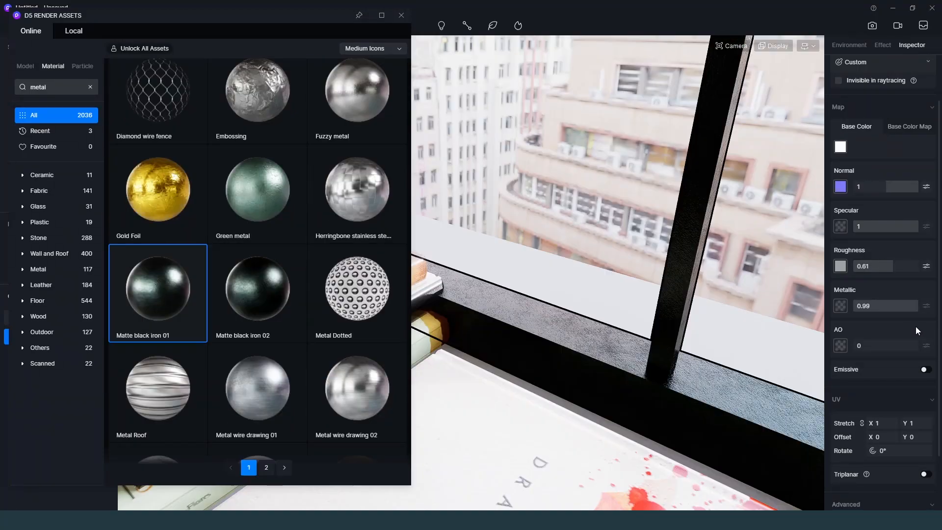
scroll(897, 392, down, 3)
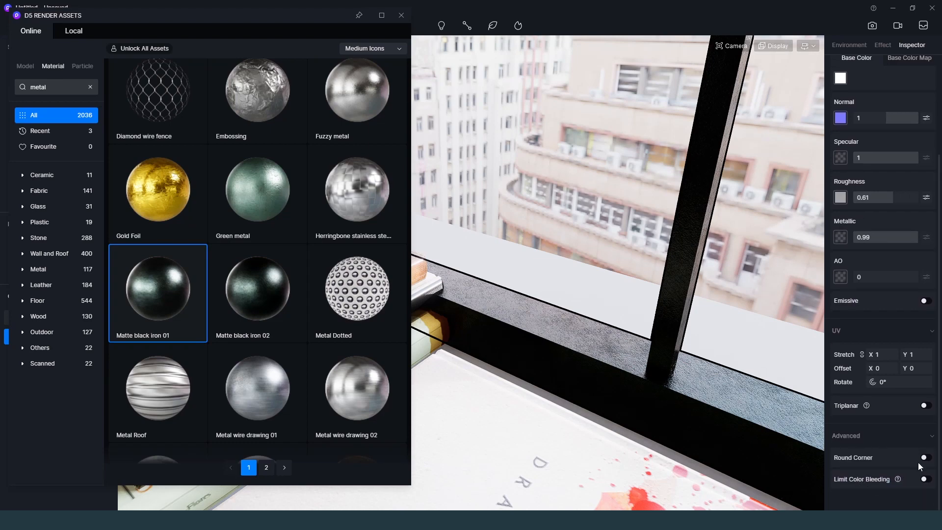
click(926, 458)
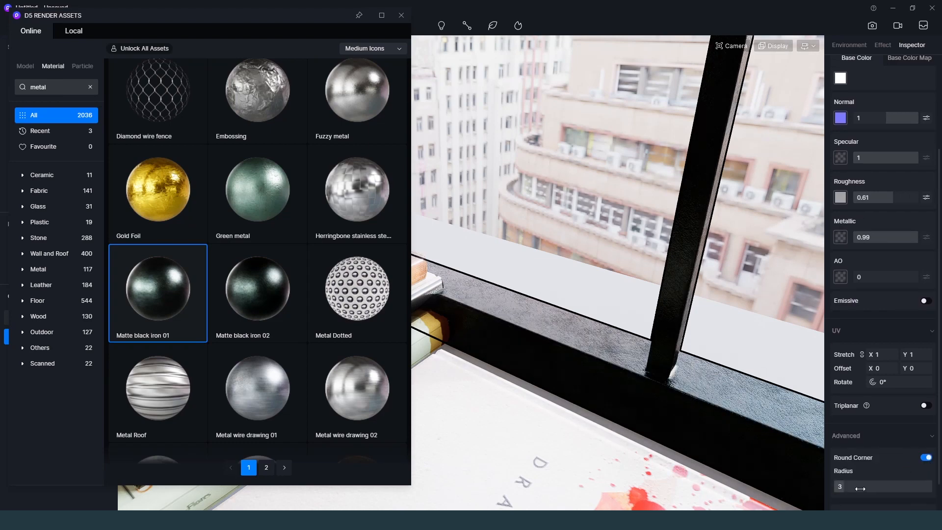
drag(848, 485, 855, 485)
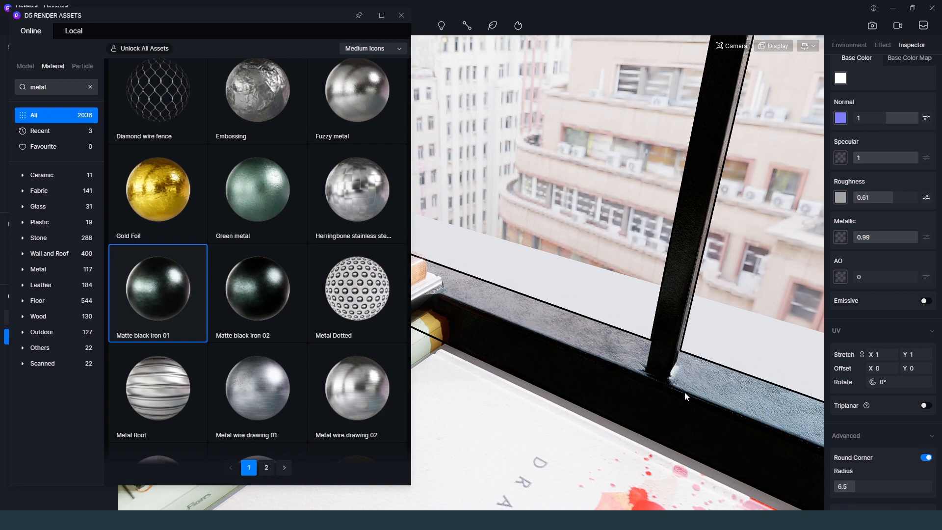
Inspect the window frame's rounded edges up close and reduce the Round Corner radius to 5.9.
scroll(684, 394, up, 3)
right_drag(665, 393, 685, 408)
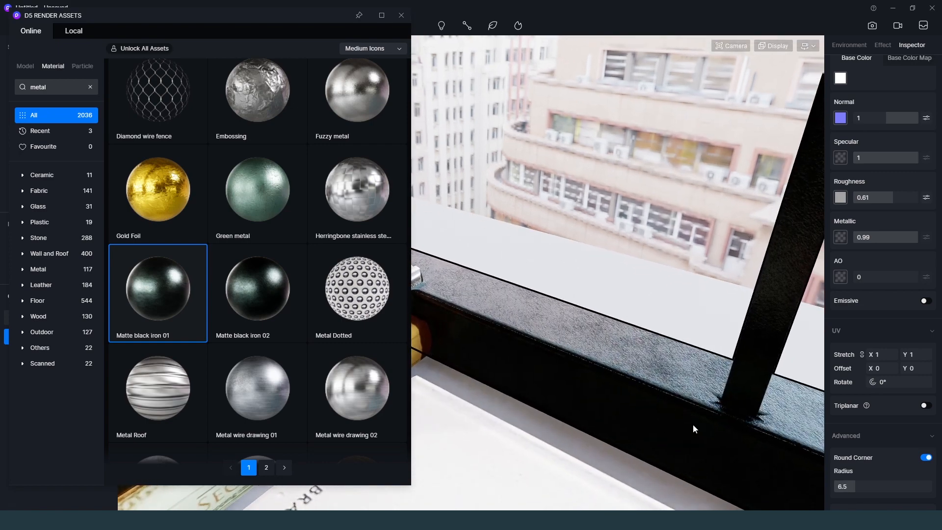
scroll(692, 428, down, 3)
scroll(644, 389, up, 2)
drag(857, 485, 853, 485)
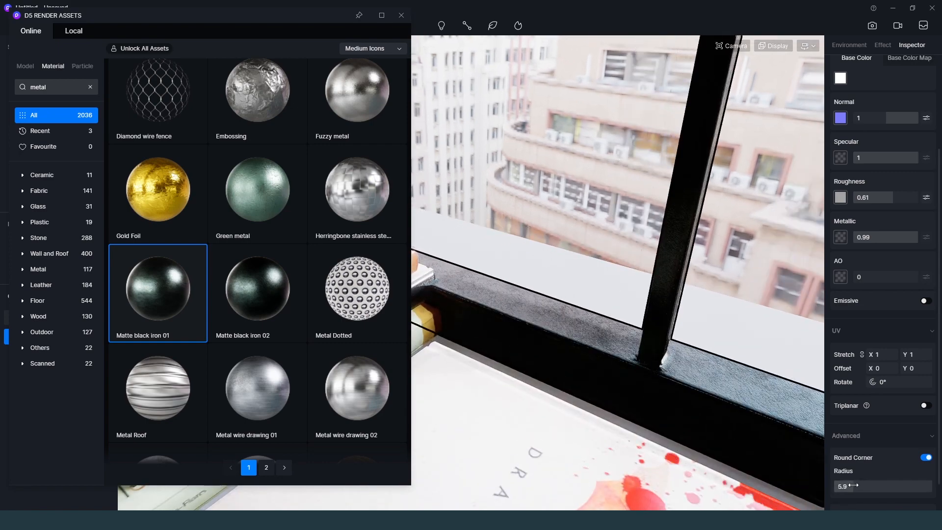
Apply White Rough Concrete to the window wall and set its Round Corner radius to 10.5.
scroll(609, 331, down, 4)
right_drag(603, 331, 604, 249)
drag(358, 103, 748, 442)
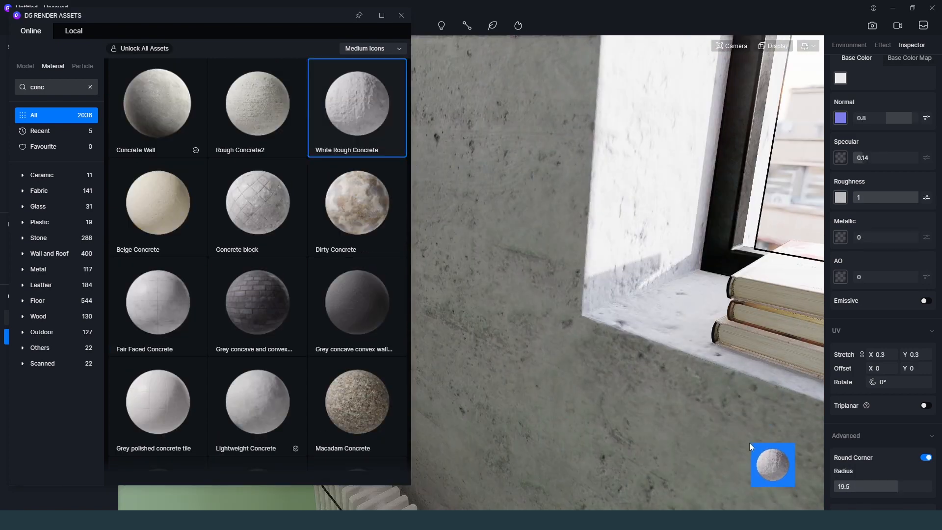
middle_drag(649, 348, 634, 352)
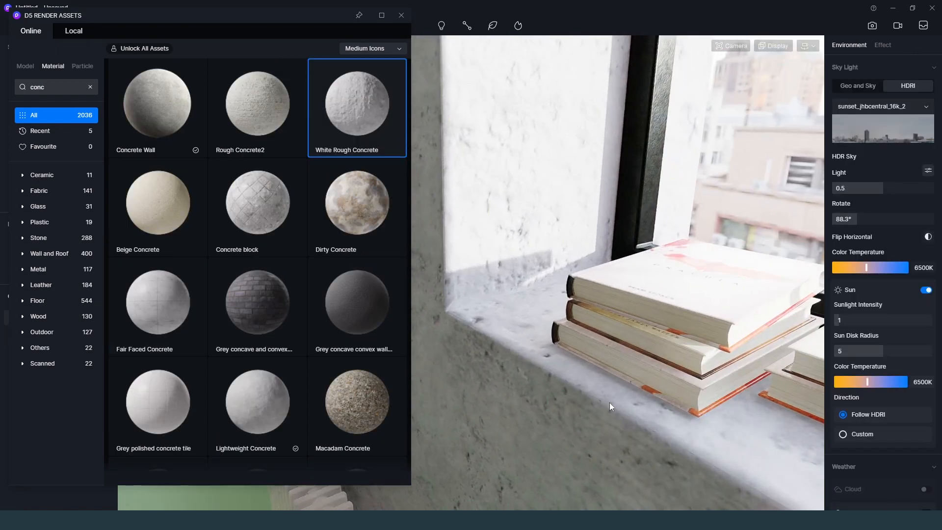
click(785, 419)
drag(894, 487, 868, 489)
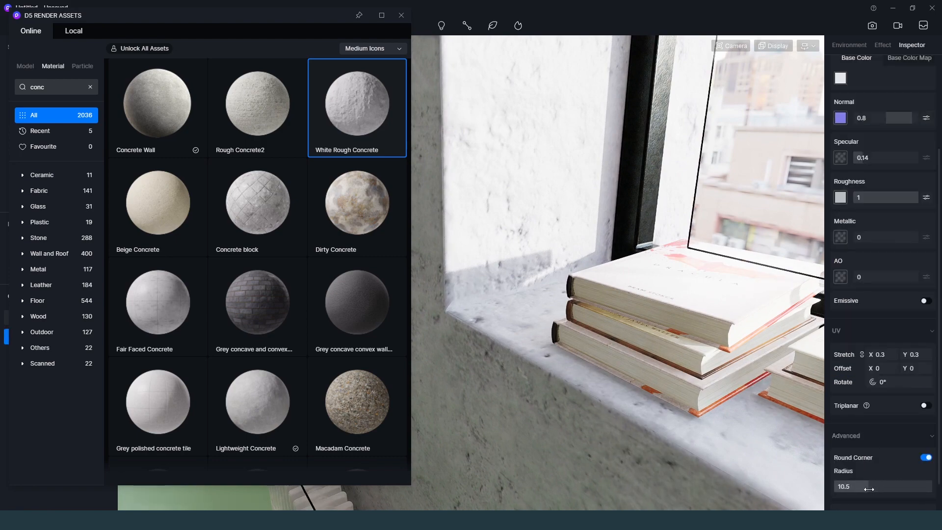
click(851, 487)
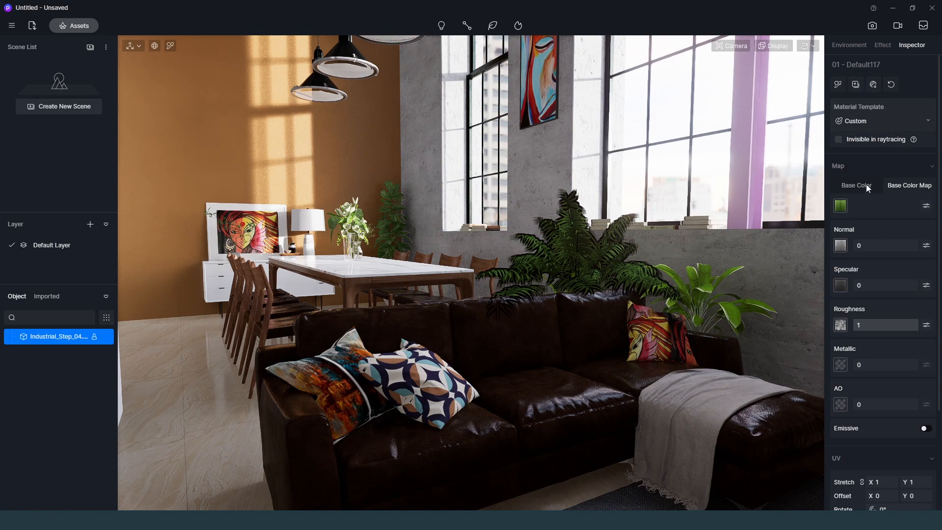
Set the material template of the fern behind the sofa to Foliage and view the plant up close.
click(887, 121)
click(878, 379)
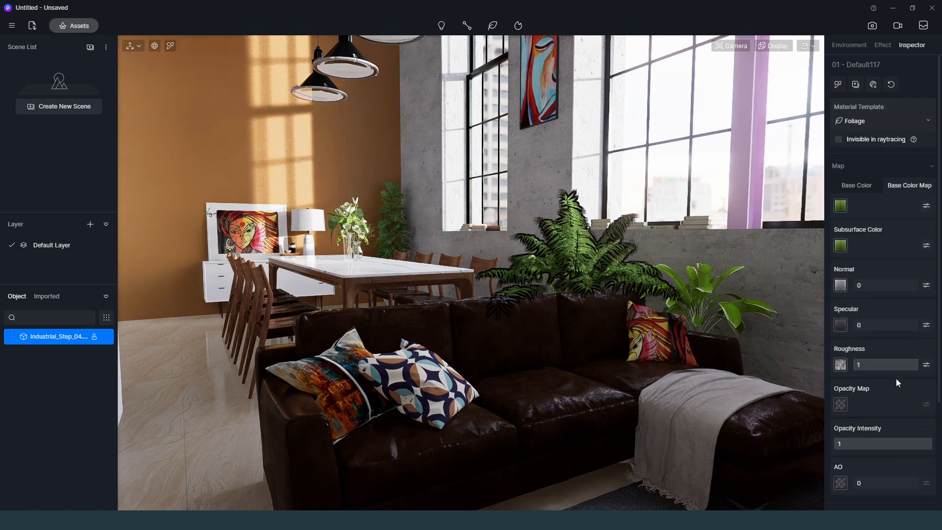
scroll(485, 293, up, 5)
click(685, 272)
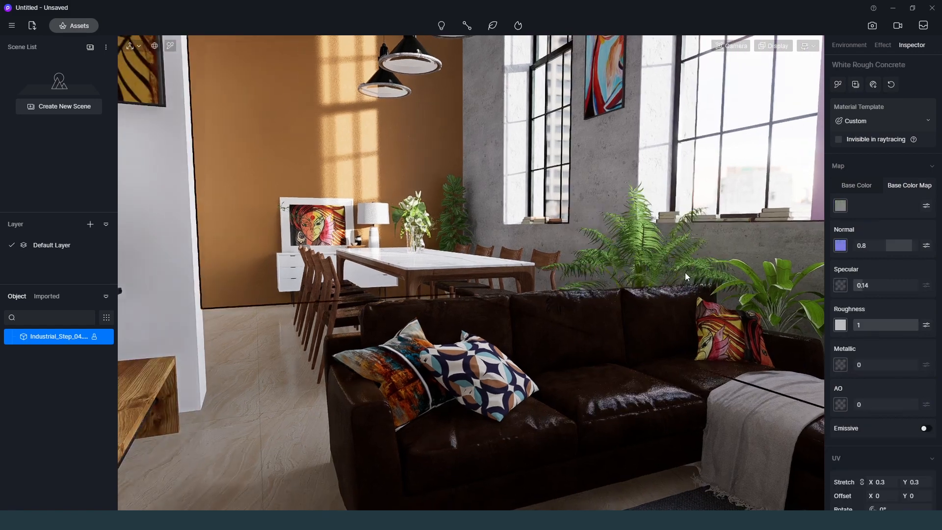
scroll(699, 287, up, 5)
scroll(701, 284, up, 8)
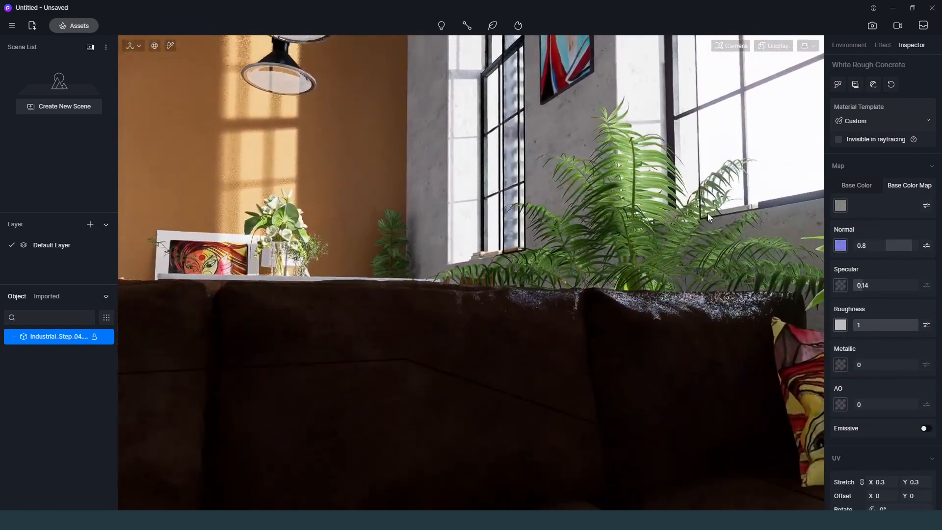
right_drag(707, 213, 765, 216)
key(d)
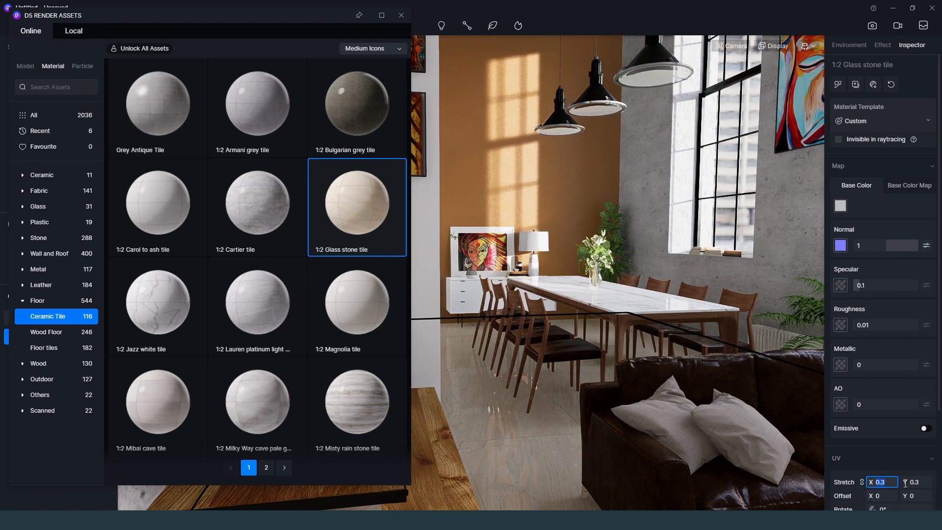
Set the UV stretch of the floor's 1:2 Glass stone tile material to 0.3.
key(Return)
mouse_move(588, 349)
middle_down()
mouse_move(596, 391)
mouse_move(588, 355)
middle_up()
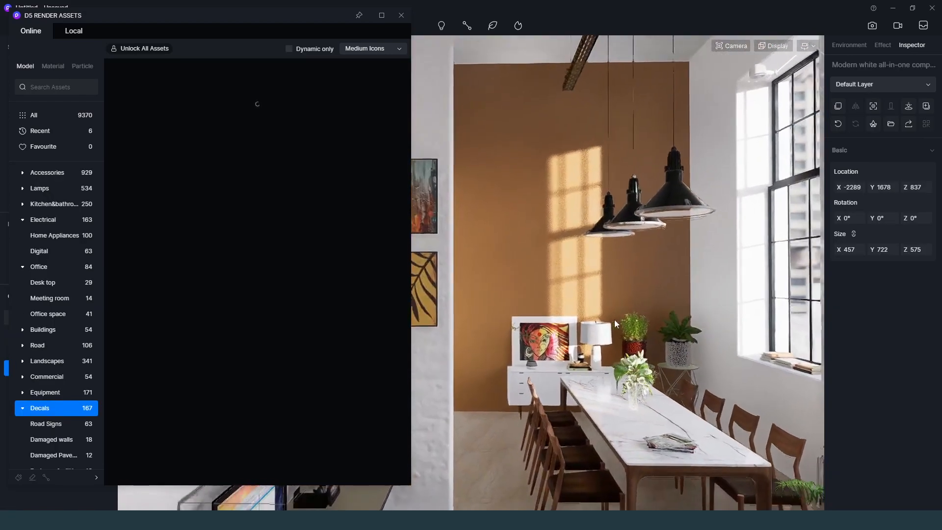
Find the Wall dirt 03 decal in the asset library and place it high on the brown accent wall.
mouse_move(615, 319)
right_down()
mouse_move(662, 316)
mouse_move(644, 319)
mouse_move(682, 326)
mouse_move(634, 299)
right_up()
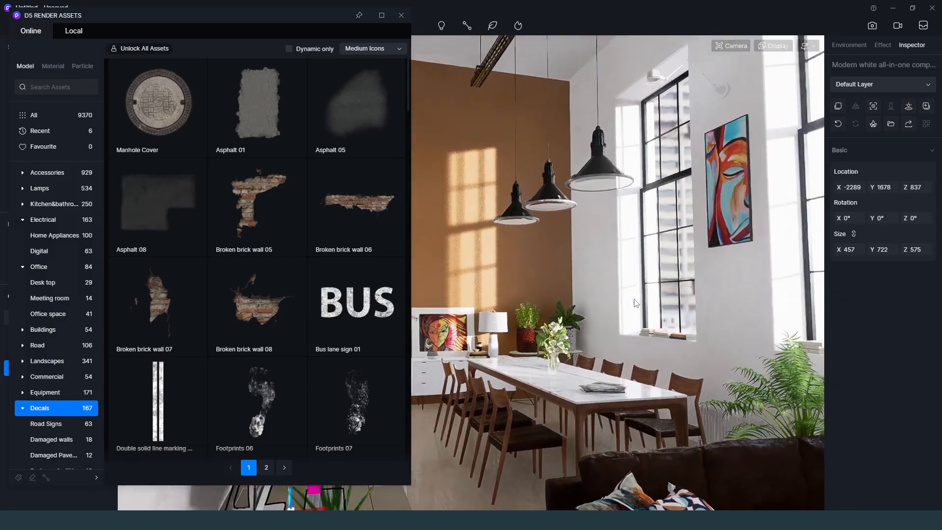
scroll(305, 319, down, 4)
scroll(319, 361, down, 8)
click(359, 215)
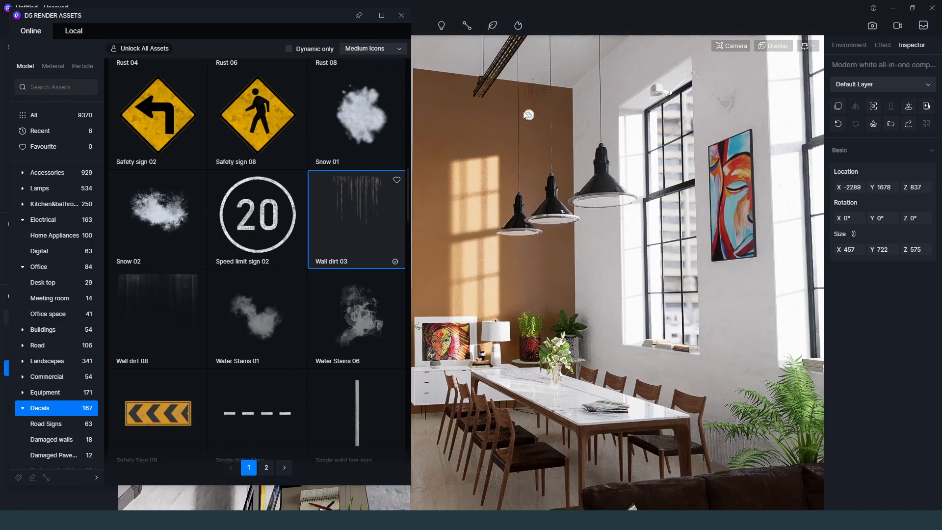
scroll(525, 135, up, 3)
middle_drag(520, 158, 544, 172)
click(554, 165)
Enlarge the Wall dirt 03 decal and align it below the ceiling in the brown wall's corner.
scroll(533, 137, up, 5)
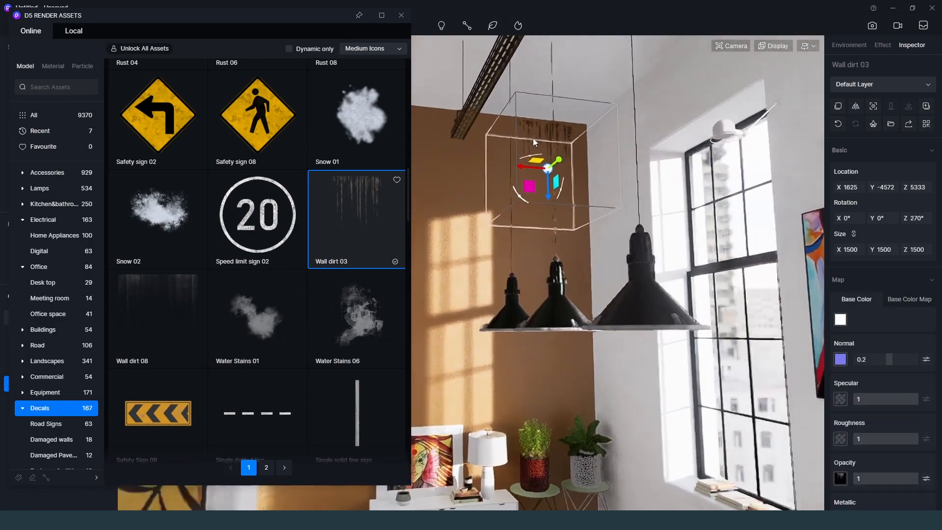
scroll(538, 140, up, 1)
drag(578, 188, 583, 184)
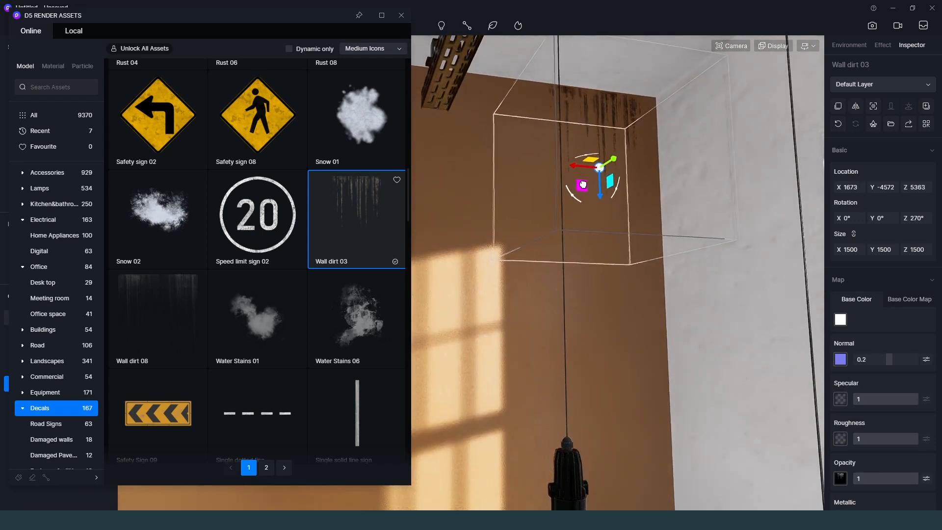
drag(888, 250, 908, 250)
drag(581, 185, 586, 200)
Add a Wall dirt 08 decal along the top of the brown wall and scale it to 1625.
right_drag(570, 245, 549, 263)
click(133, 295)
click(465, 207)
right_drag(435, 249, 397, 250)
drag(514, 226, 517, 172)
drag(907, 249, 918, 242)
drag(529, 182, 522, 182)
Add another Wall dirt 03 decal at the far end of the brown wall's upper edge and scale it to 1610.
scroll(636, 343, down, 2)
right_drag(637, 343, 579, 341)
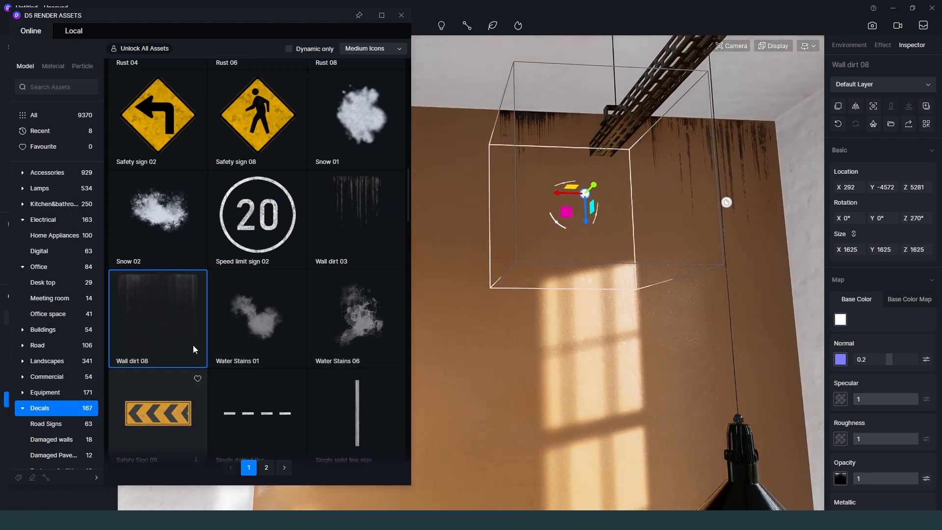
click(357, 218)
click(472, 211)
right_drag(502, 374, 454, 373)
drag(543, 223, 498, 196)
drag(882, 249, 941, 251)
drag(533, 196, 548, 201)
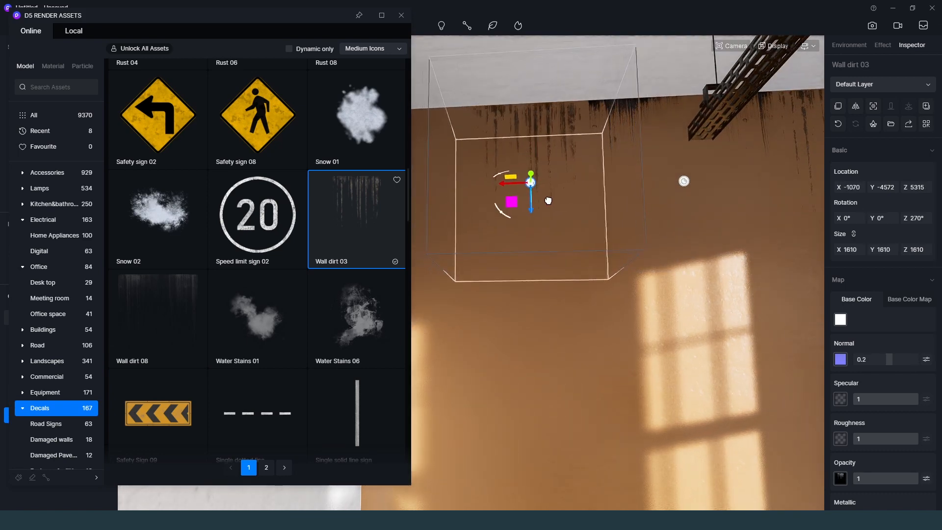
Reduce the opacity of the Wall dirt 03 decal in the brown wall's window-side corner to 0.53.
middle_drag(604, 334, 587, 381)
scroll(630, 388, down, 3)
right_drag(588, 380, 555, 368)
right_drag(524, 215, 517, 284)
scroll(878, 304, down, 3)
drag(907, 324, 873, 324)
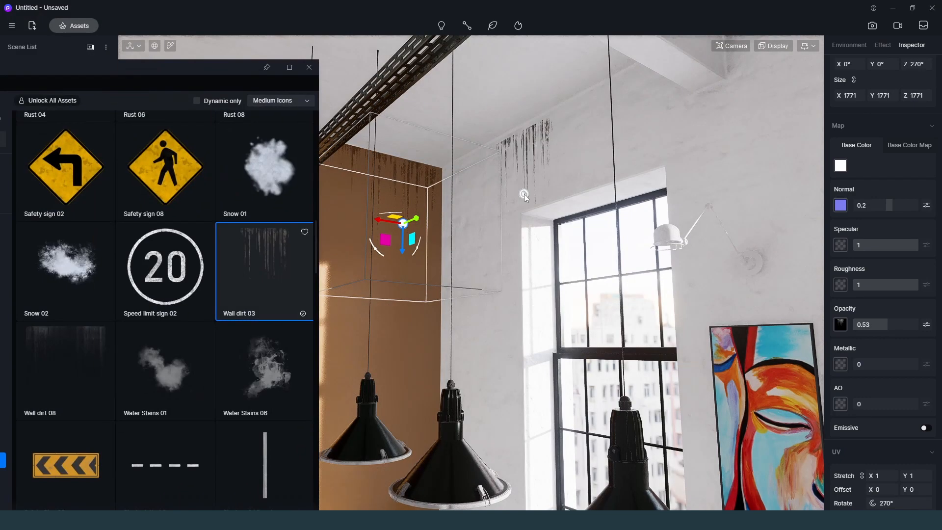
Position a Wall dirt 03 decal at the top of the white window wall and add a larger, fainter Wall dirt 08 beside it.
drag(403, 226, 478, 215)
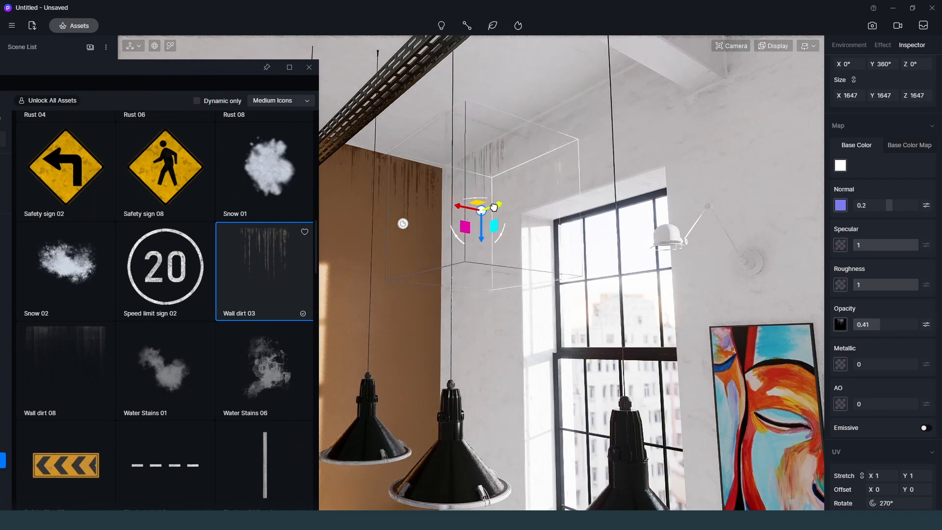
click(65, 370)
click(593, 189)
drag(873, 96, 882, 96)
drag(547, 183, 551, 192)
drag(907, 324, 877, 324)
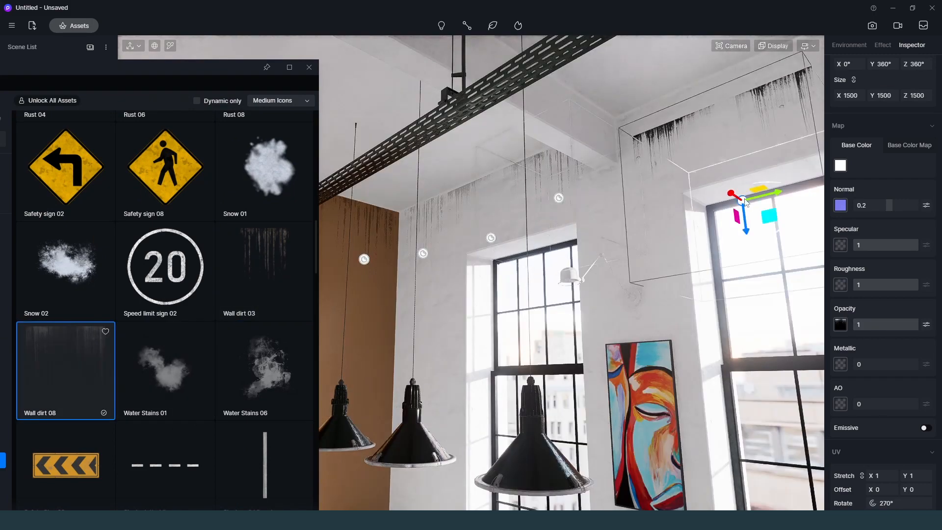
Position the Wall dirt 08 decal above the large window at 0.33 opacity and add a fainter Wall dirt 03 of size 958 on the ceiling beam.
drag(736, 204, 725, 196)
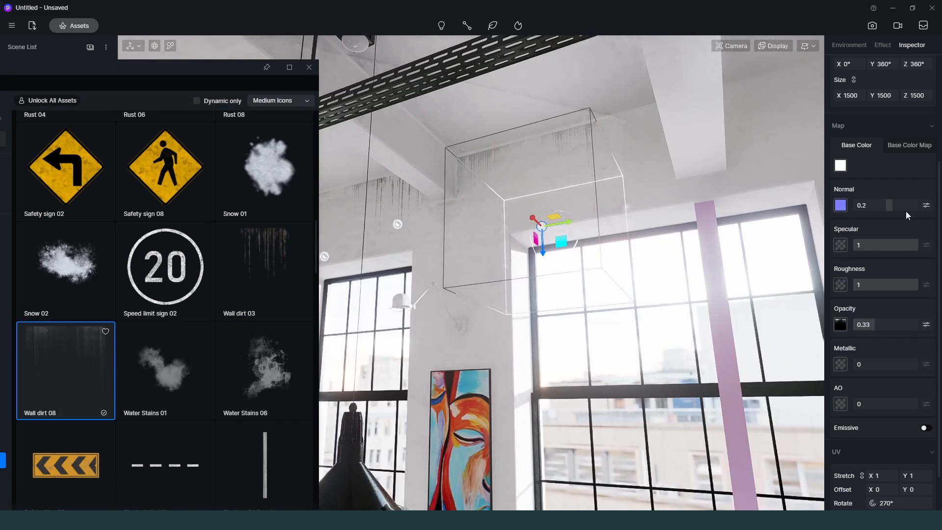
click(264, 271)
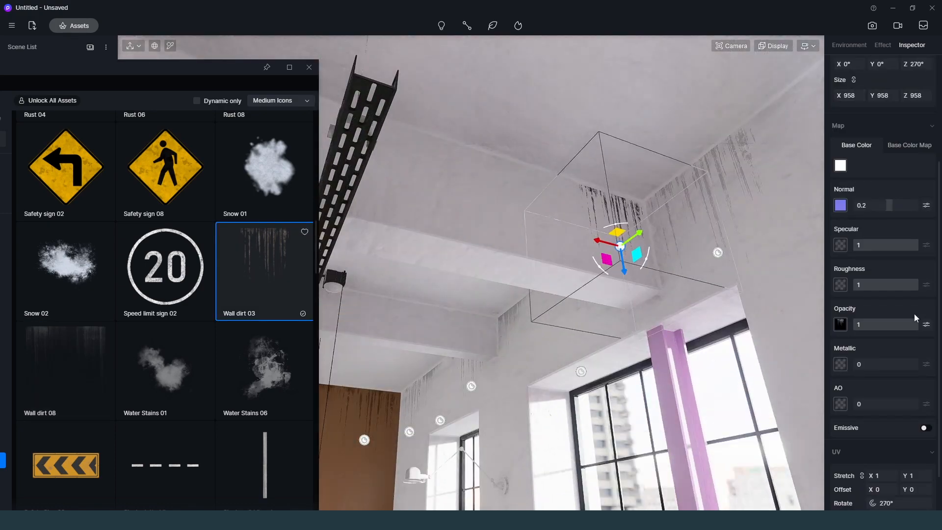
drag(908, 324, 878, 324)
drag(610, 242, 430, 210)
Place Wall dirt 08 decals of size 1500 with 0.52 opacity along the walls and ceiling beams.
click(66, 368)
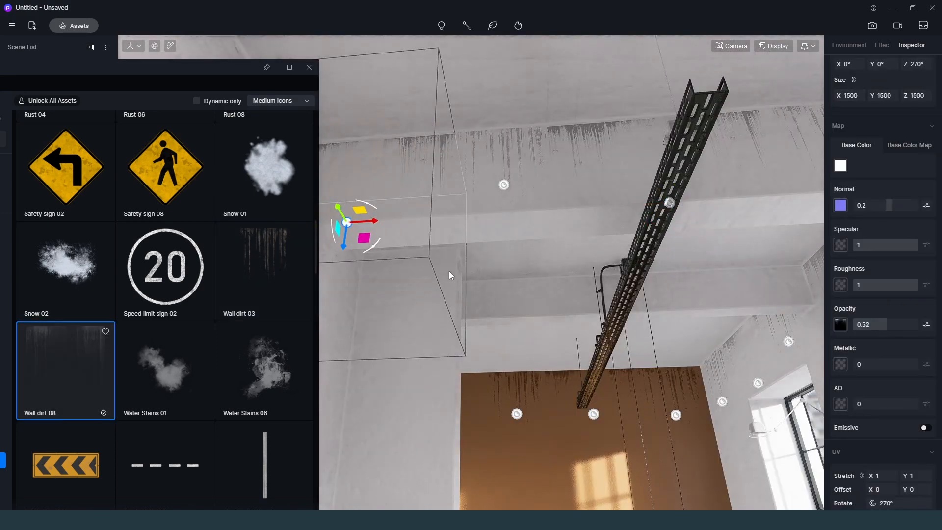
drag(357, 221, 396, 294)
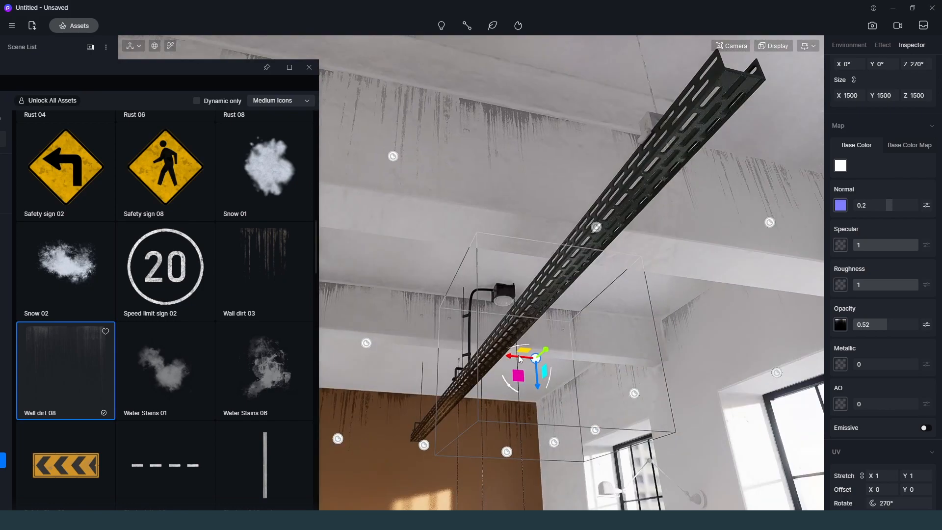
drag(513, 369, 627, 345)
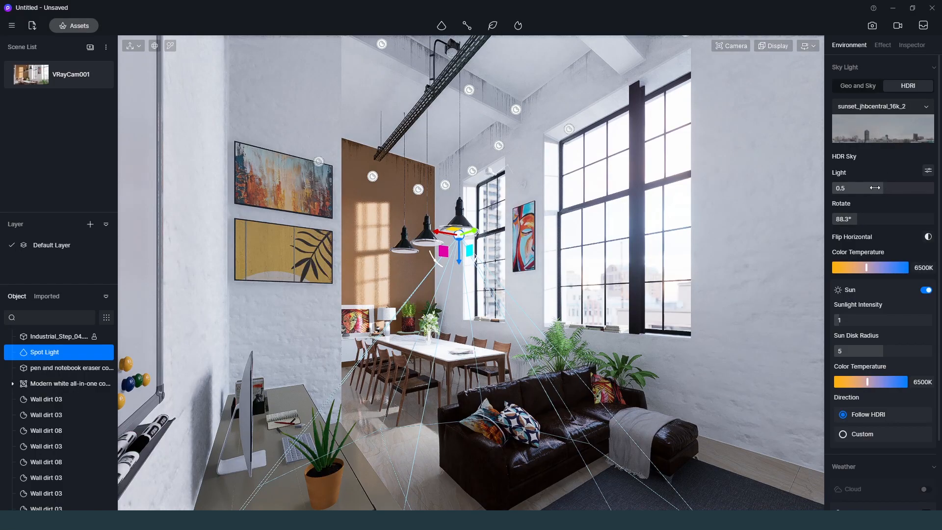
Reduce the HDR sky light to 0 and switch off the sun for a night setup.
drag(883, 187, 652, 181)
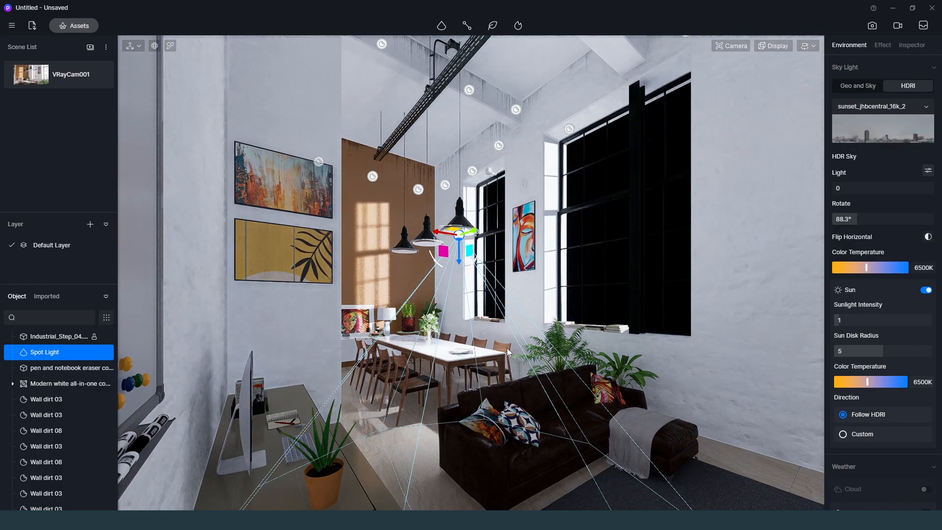
click(883, 45)
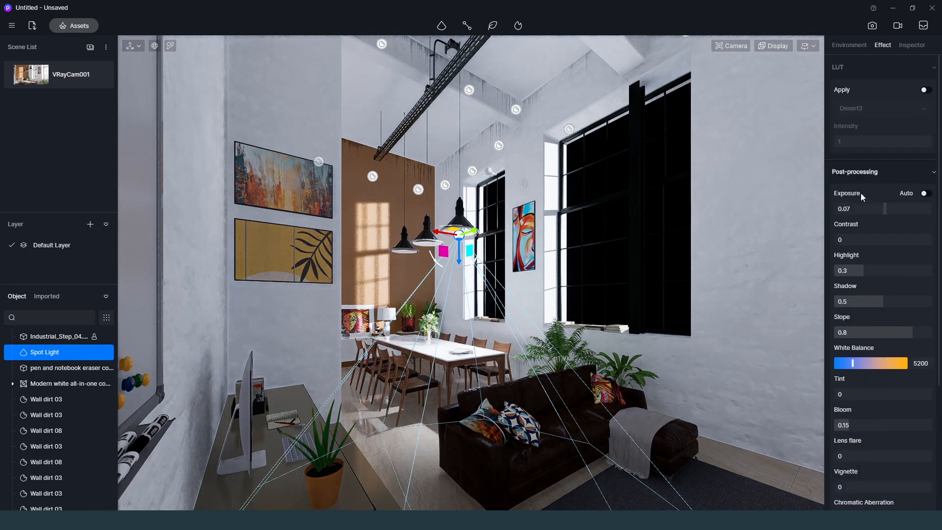
click(862, 46)
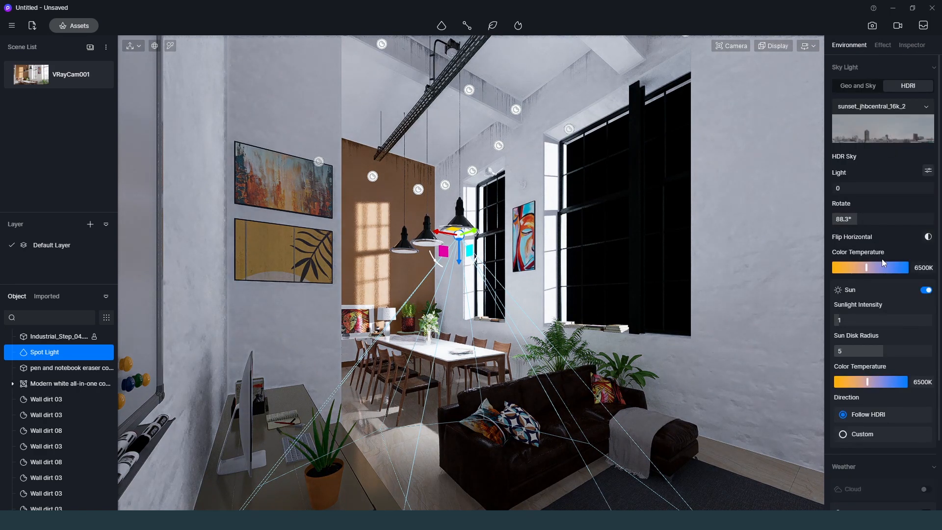
click(921, 291)
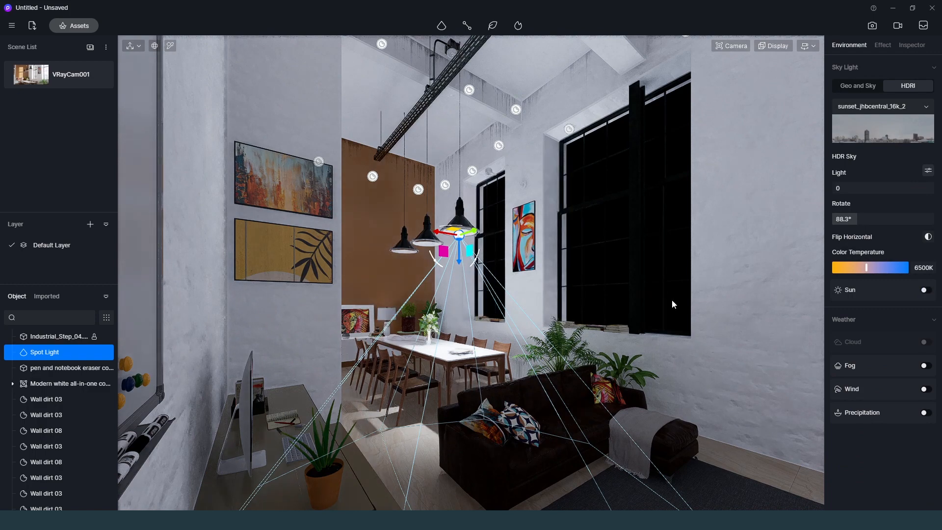
Display the side view in wireframe and copy the pendant's spot light across to the neighbouring pendant lamps.
click(469, 244)
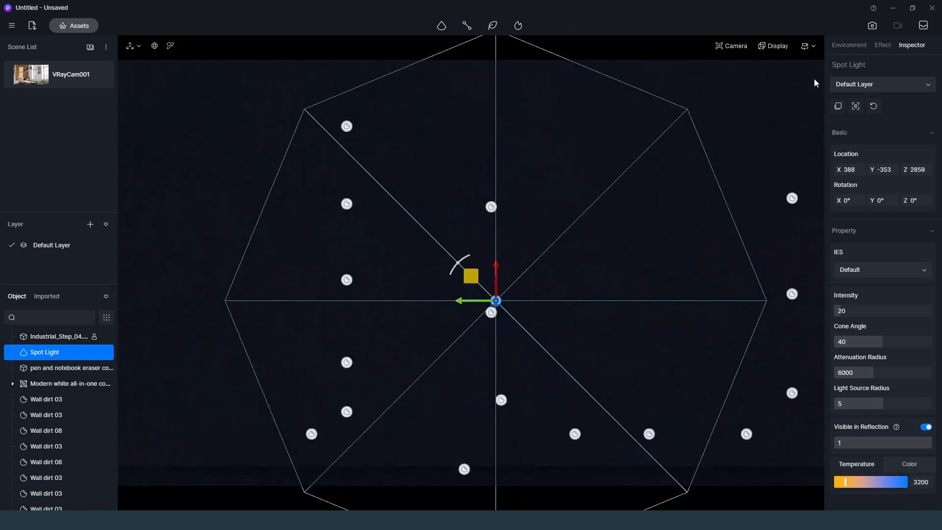
click(773, 46)
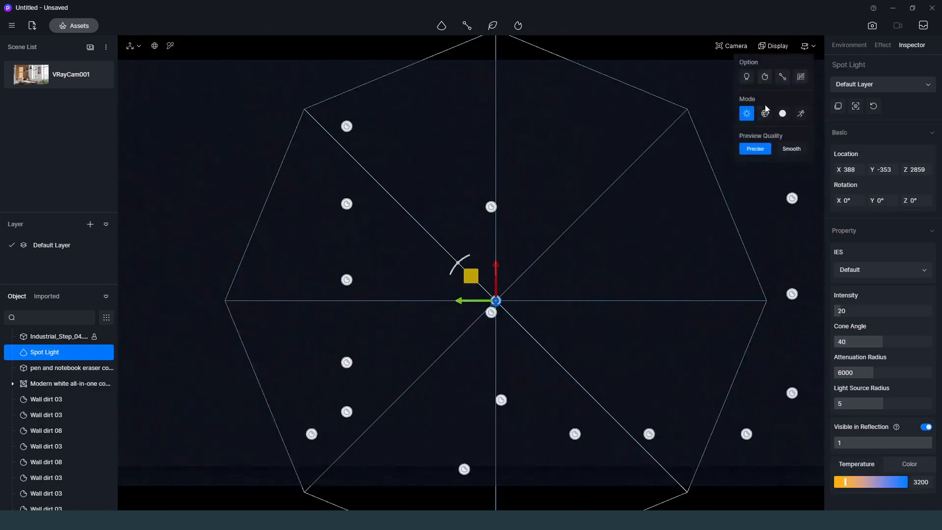
click(765, 113)
scroll(473, 316, up, 2)
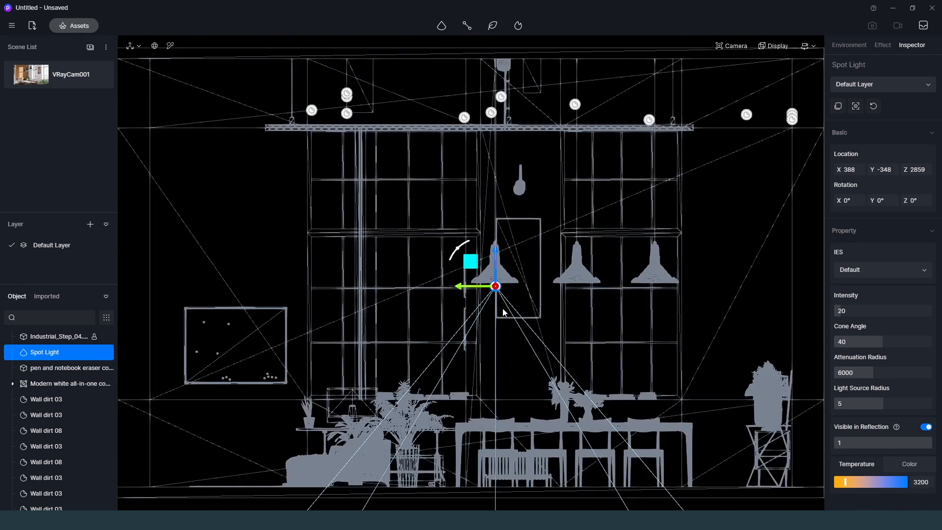
drag(511, 293, 631, 289)
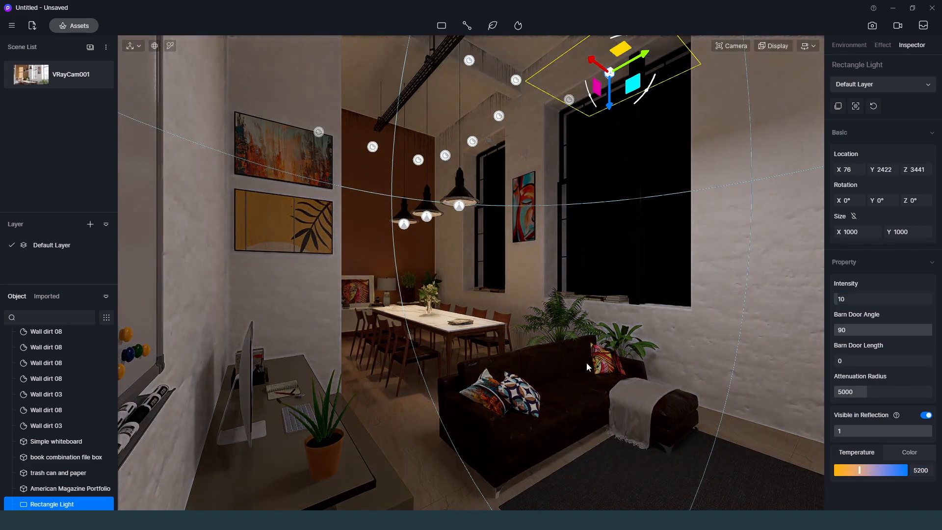
Position the rectangle light near the ceiling above the sofa area.
drag(597, 93, 596, 91)
drag(512, 42, 483, 37)
click(519, 244)
right_drag(519, 243, 626, 141)
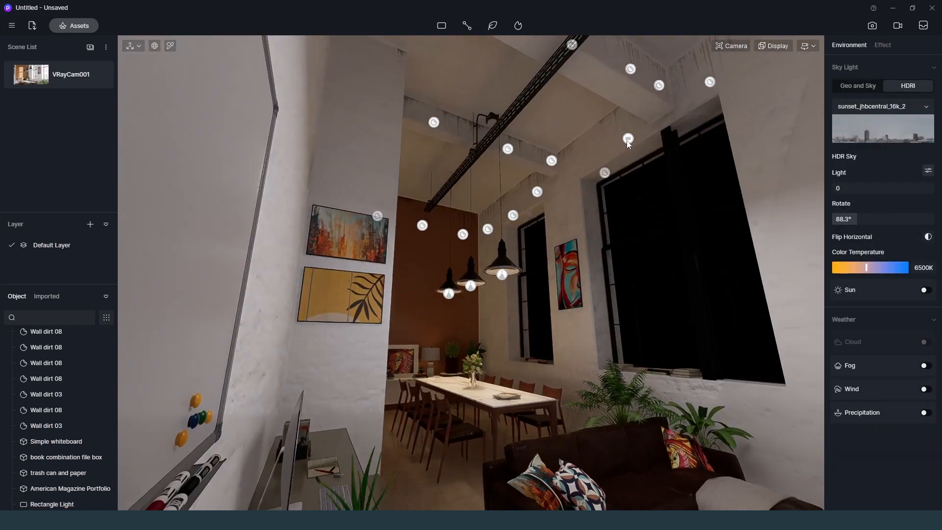
Copy the rectangle light across the ceiling towards the opposite wall and set its intensity to 5.
click(628, 140)
drag(615, 137, 587, 128)
click(475, 75)
right_drag(513, 174, 537, 232)
click(844, 299)
text(5)
key(Return)
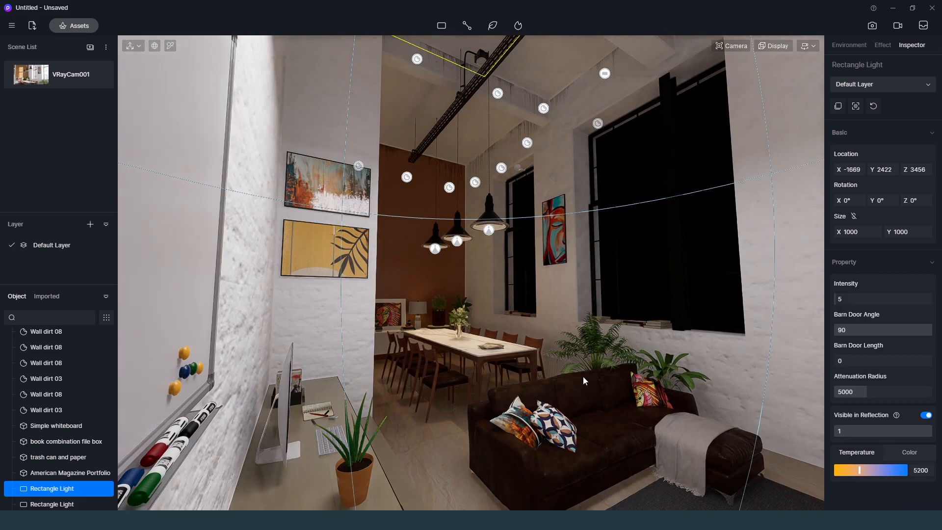
Set the HDR sky light intensity to 0.5 with the sun still switched off.
right_drag(581, 387, 587, 85)
click(587, 85)
right_drag(569, 365, 581, 337)
click(873, 25)
click(868, 26)
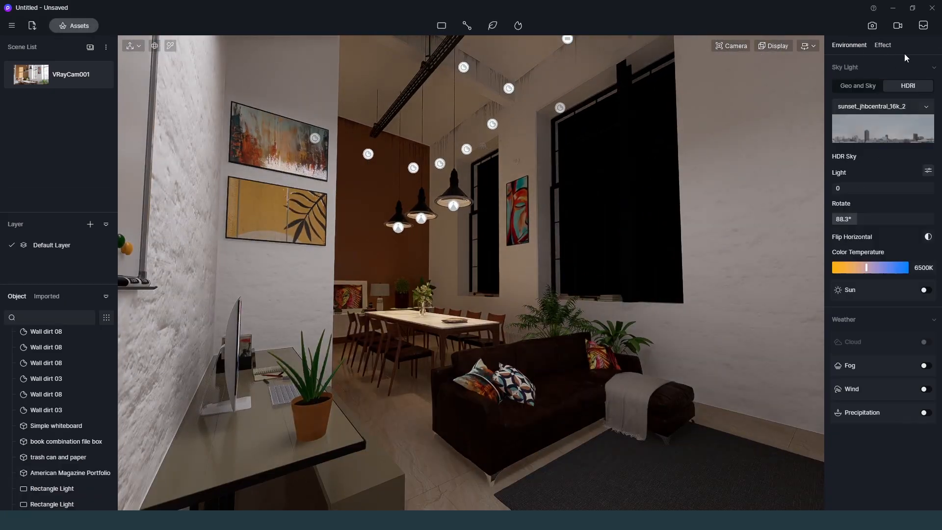
text(5)
key(Return)
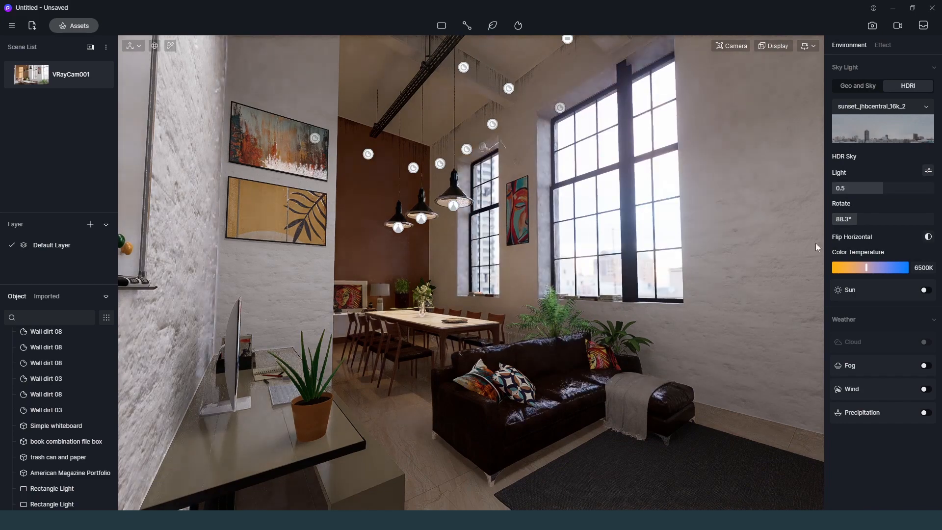
Switch the sun on and, in the image render settings, set the post-processing white balance to 4850.
click(926, 290)
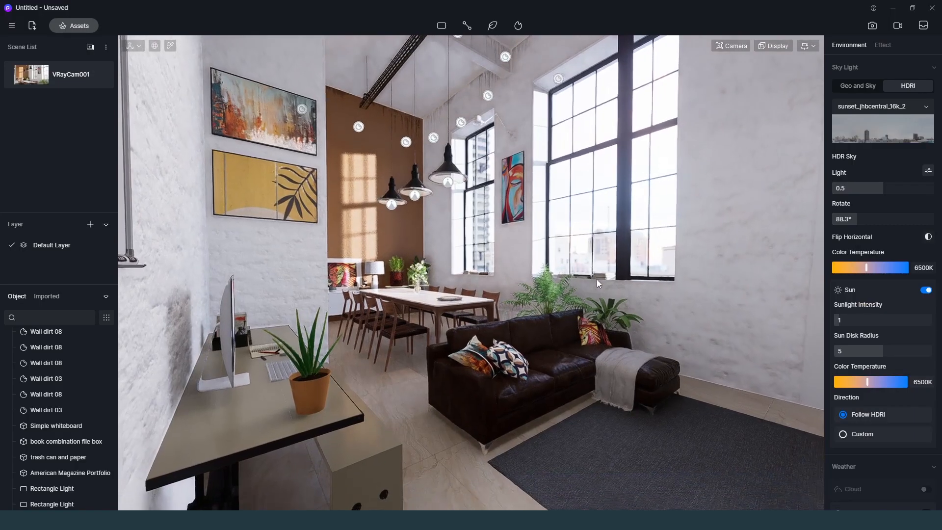
click(873, 26)
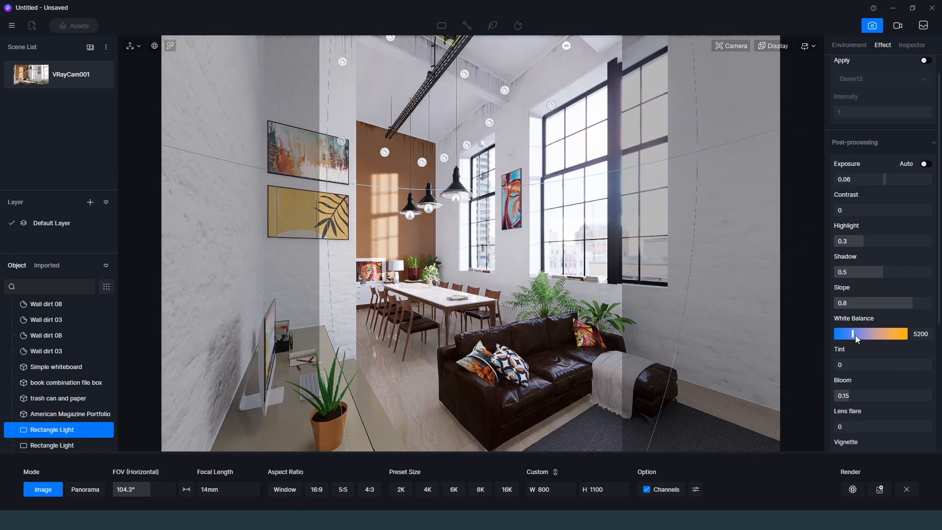
drag(854, 335, 857, 334)
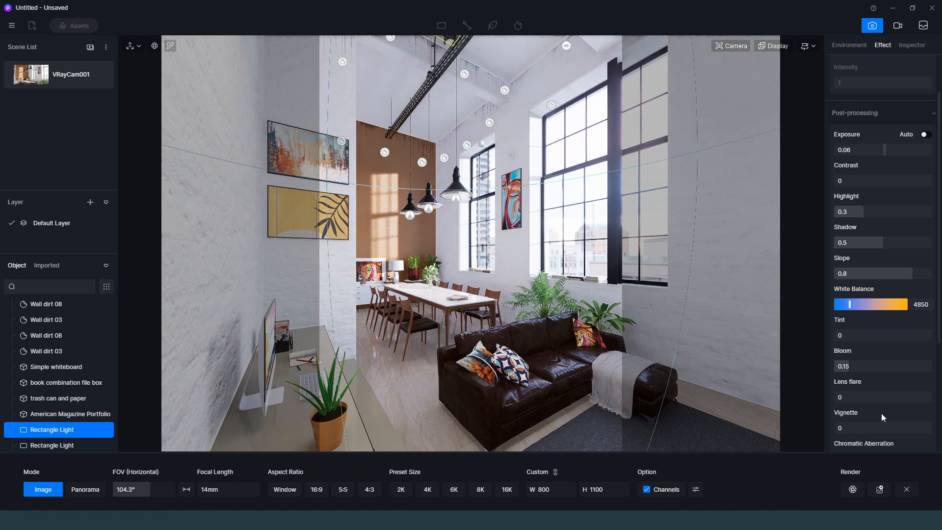
scroll(884, 412, up, 1)
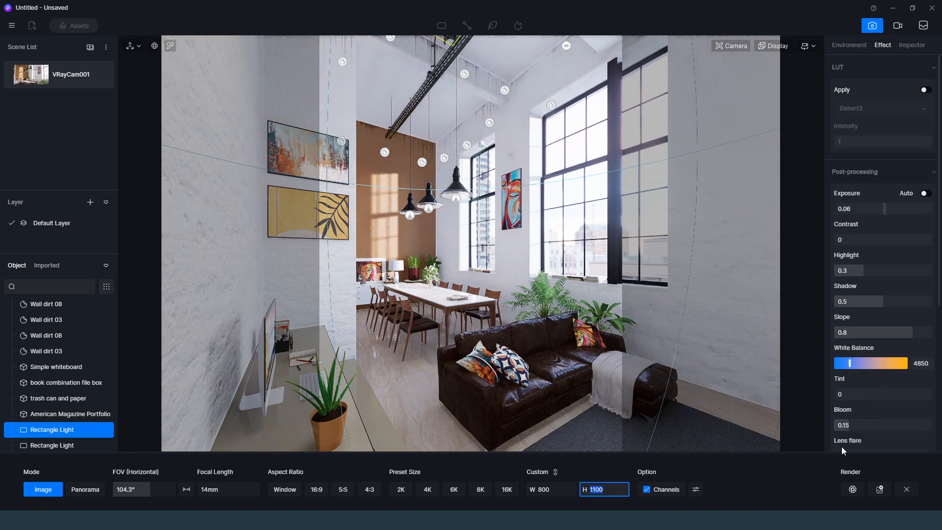
Set the custom output size to 3273 x 4500 with channels included and start the image render.
key(Return)
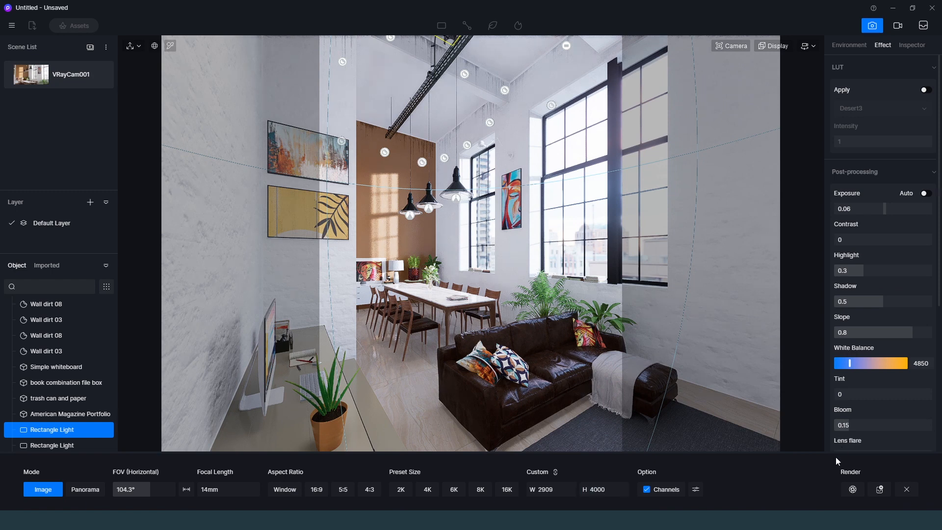
click(602, 490)
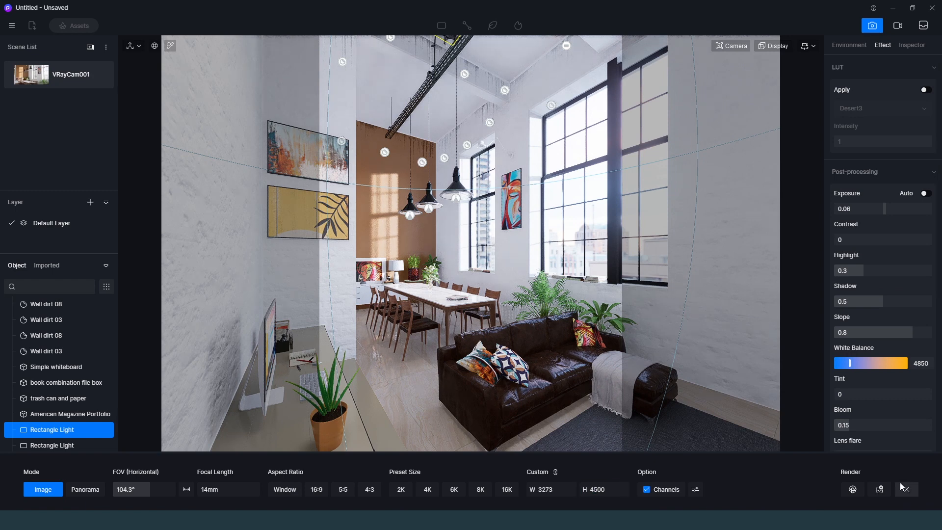
click(853, 490)
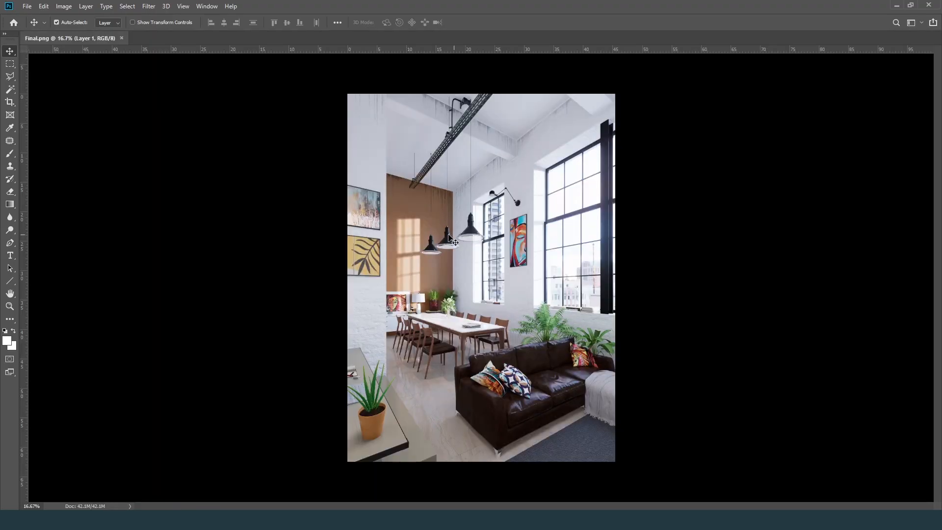
Switch to Photoshop with the Final render from the Final_08 folder open and make the surrounding canvas area black.
right_click(710, 217)
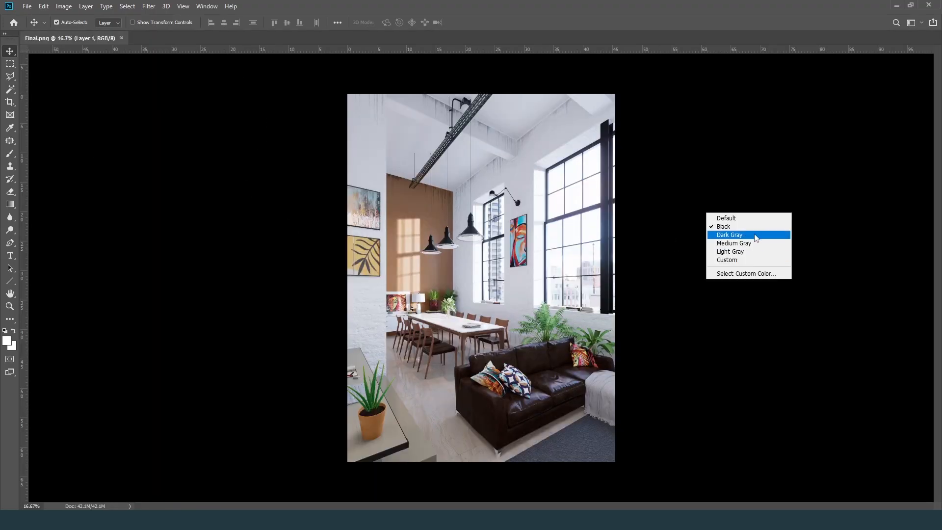
click(722, 215)
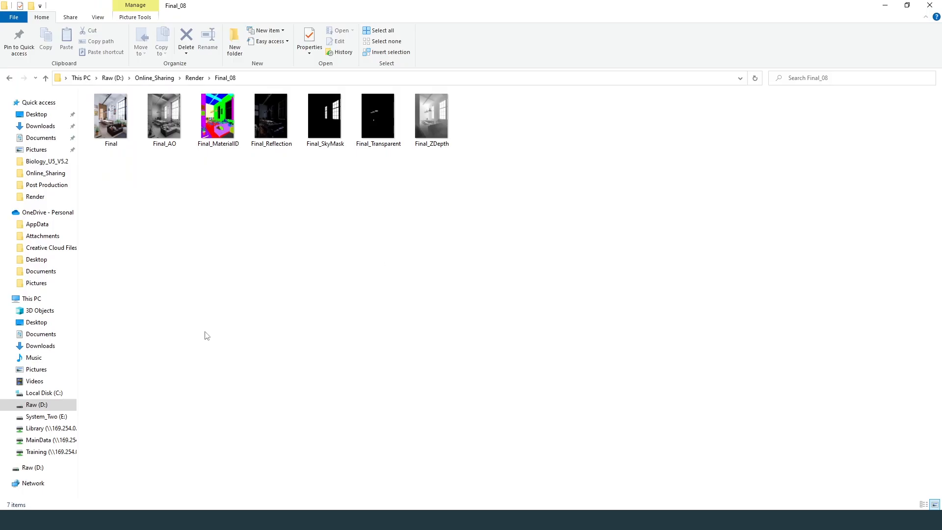
click(119, 117)
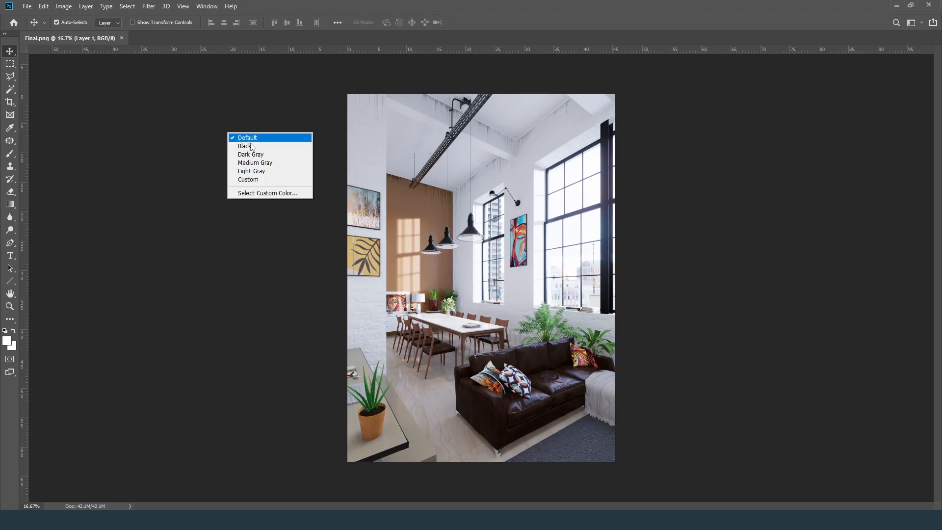
click(281, 146)
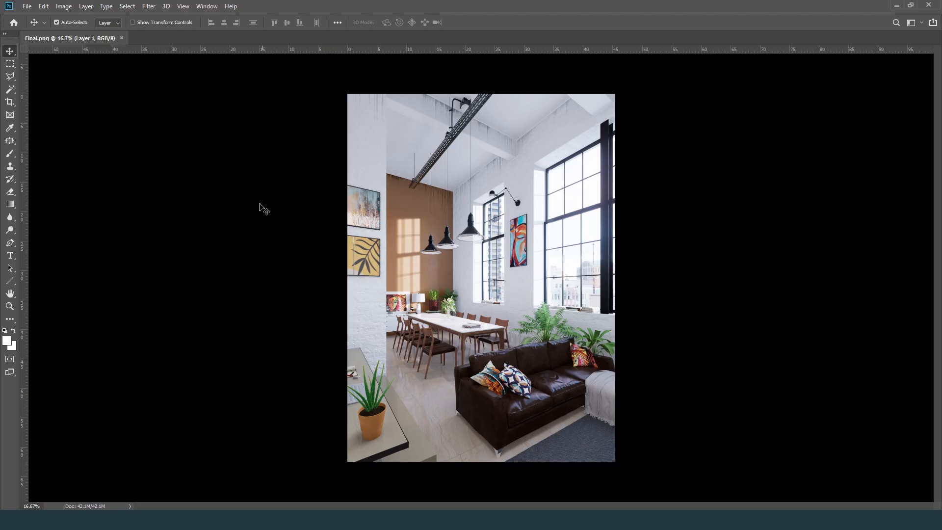
Duplicate the render layer and sample its Levels white point from the bright wall reveal beside the narrow window.
key(F7)
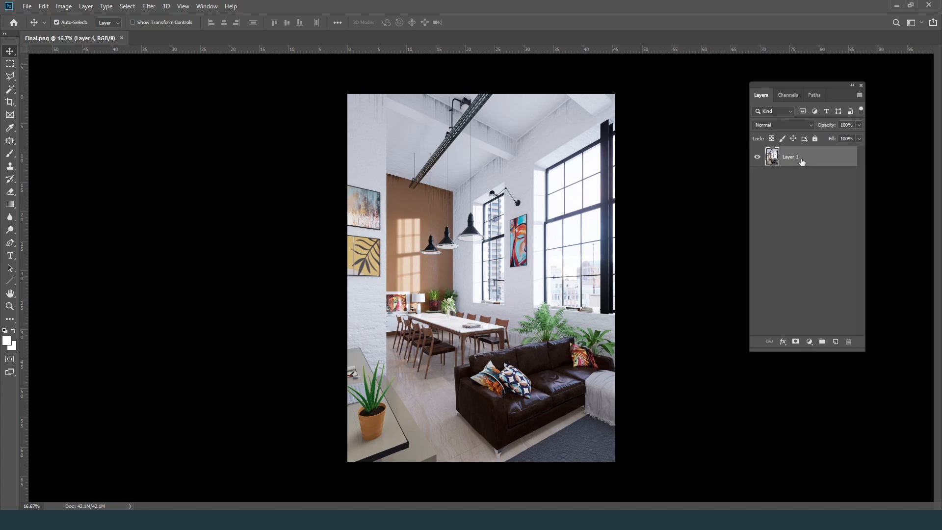
key(ctrl+j)
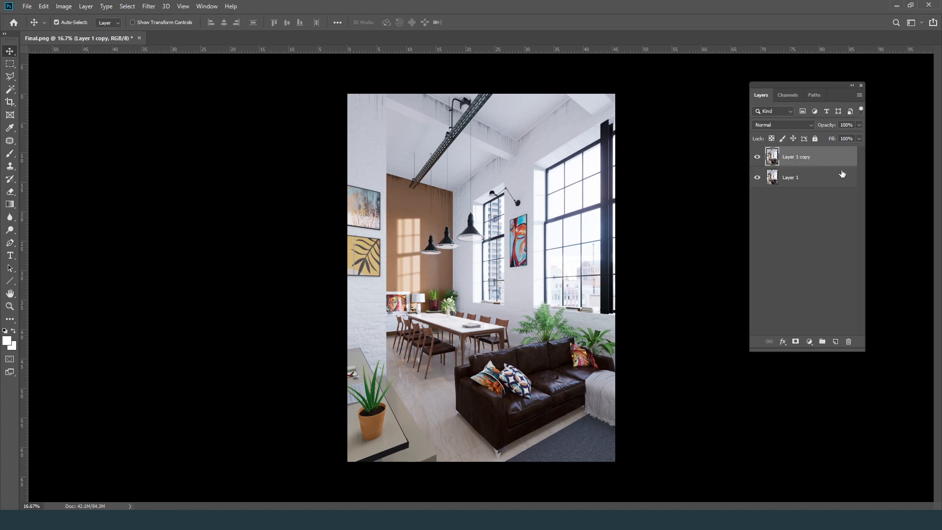
key(ctrl+l)
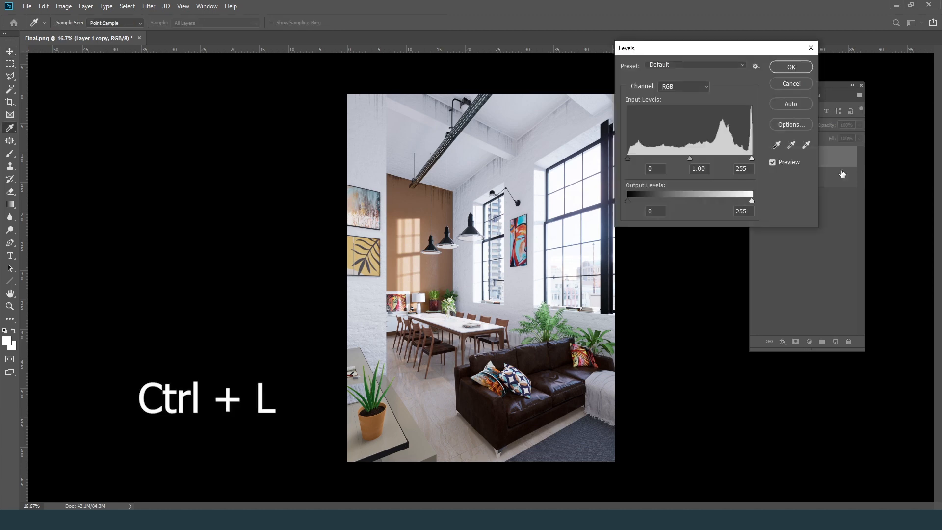
key(ctrl+1)
click(787, 199)
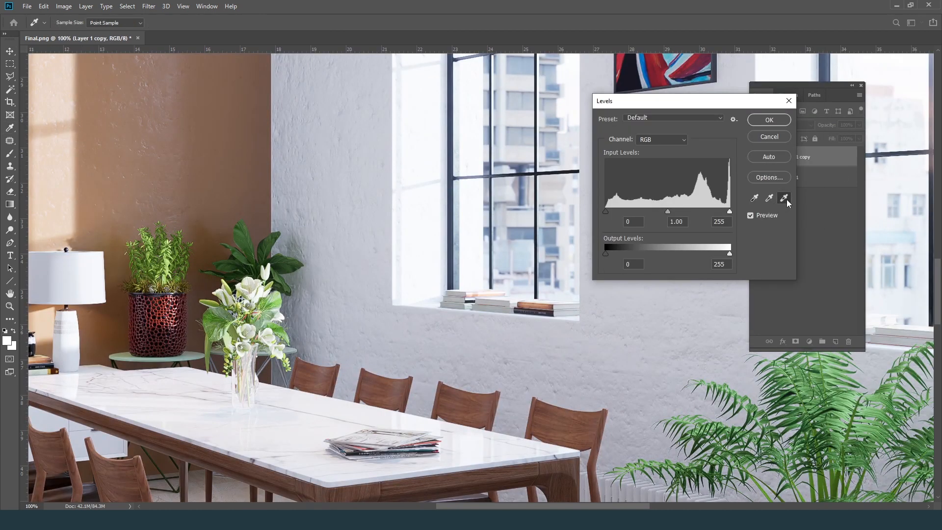
click(429, 210)
Sample the Levels black point from the dark gap under the sofa's seat cushion and apply the adjustment.
drag(487, 441, 499, 307)
drag(445, 459, 347, 299)
drag(338, 458, 369, 312)
drag(255, 491, 408, 311)
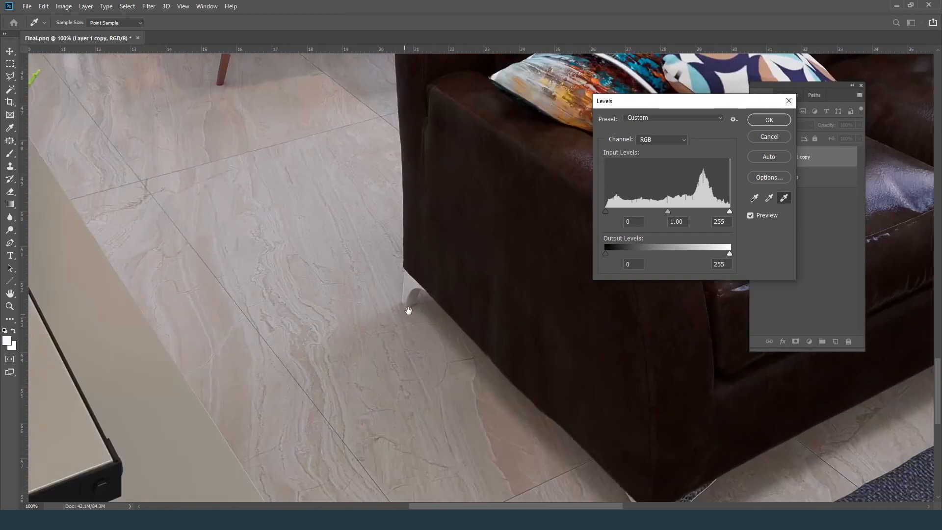
drag(600, 391, 494, 336)
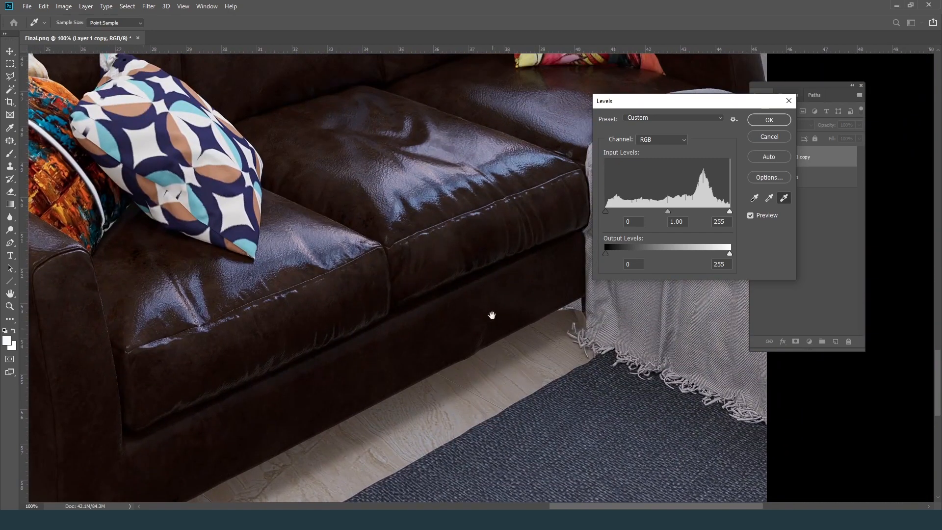
click(755, 198)
click(442, 292)
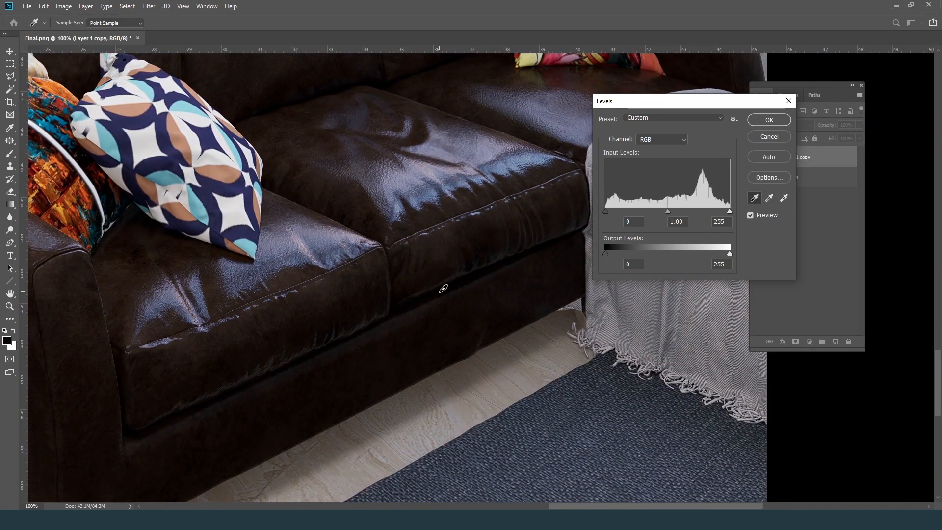
drag(432, 334, 626, 282)
drag(325, 288, 427, 379)
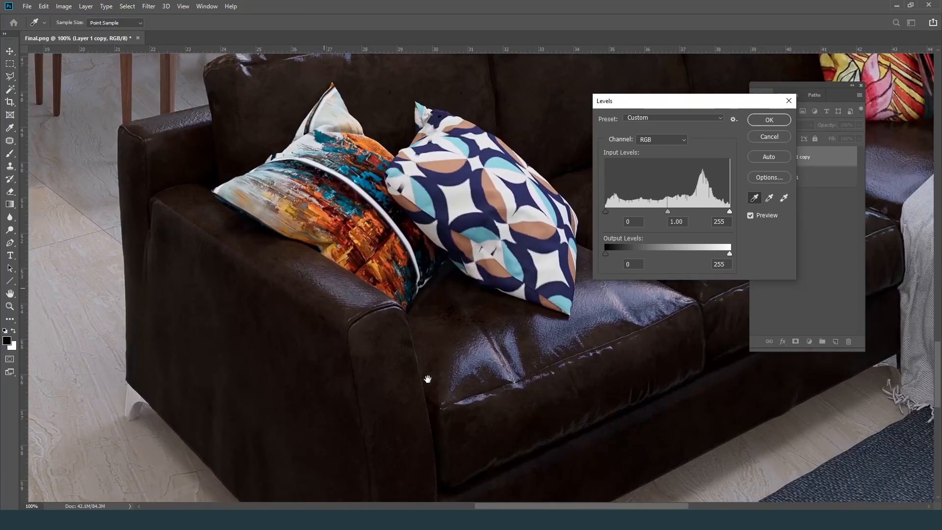
click(780, 121)
Compare the image with and without the levels-adjusted layer copy.
key(ctrl+0)
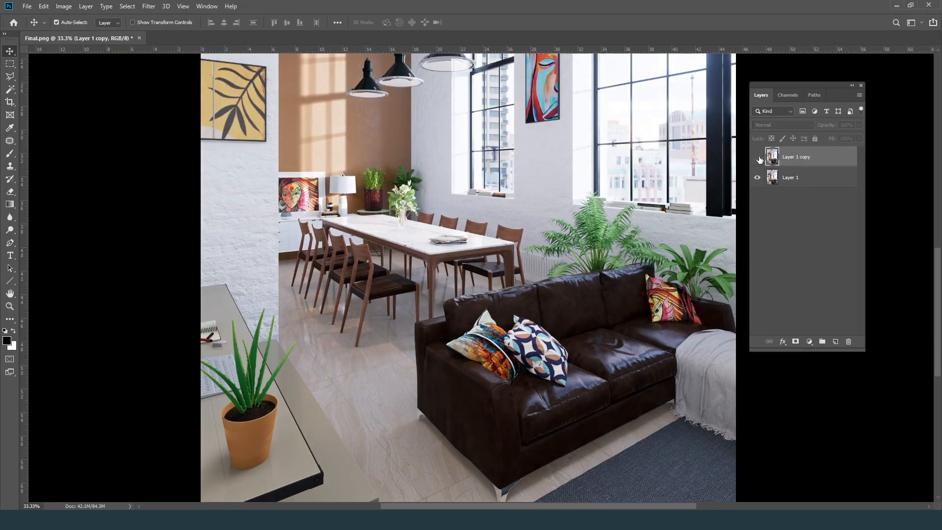
click(758, 158)
click(758, 158)
click(758, 158)
click(808, 264)
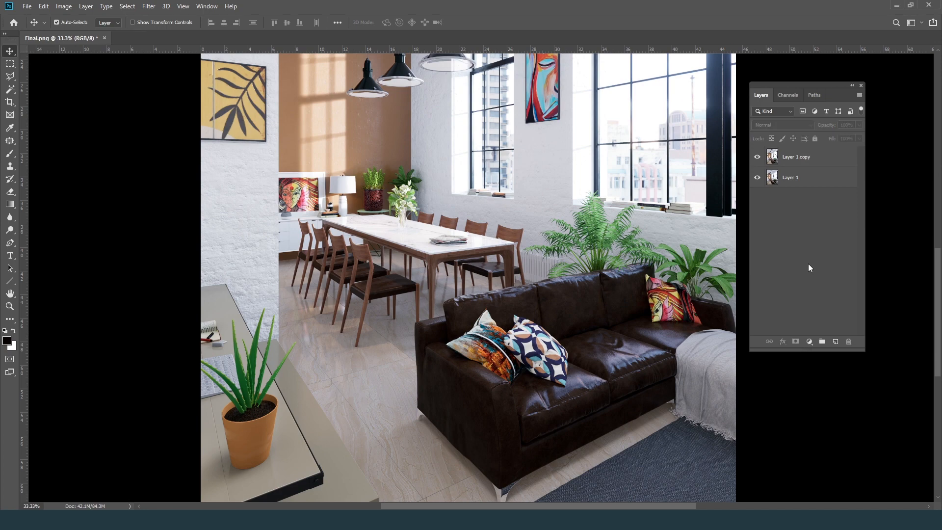
Open the Final_AO pass and copy the whole image into the render document as the top layer, closing the source.
key(ctrl+minus)
key(ctrl+0)
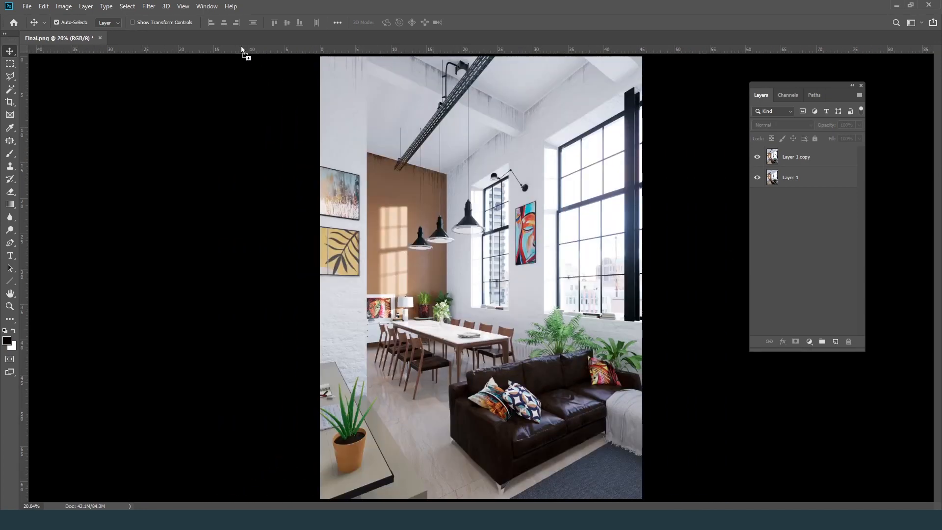
drag(220, 1, 214, 33)
key(ctrl+a)
key(ctrl+c)
key(ctrl+w)
key(ctrl+v)
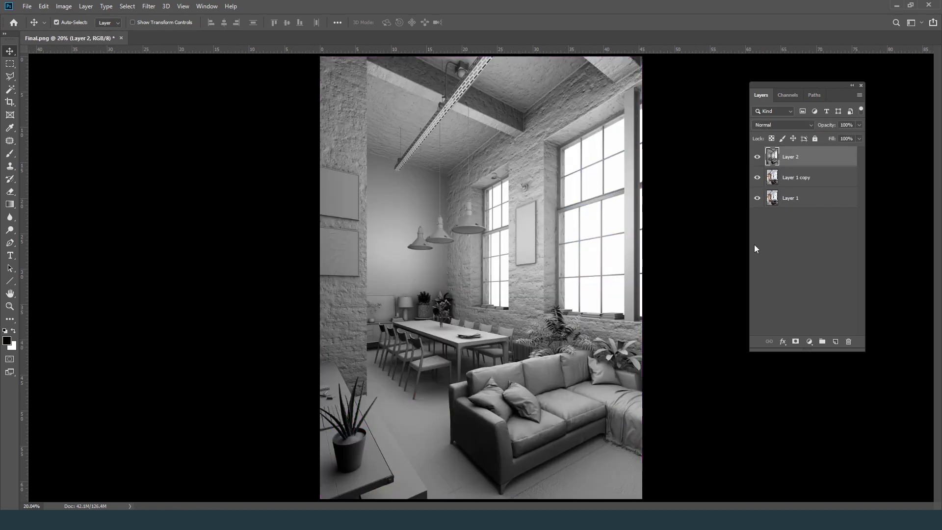
Blend the ambient occlusion layer with Soft Light and set its opacity to 21%.
click(799, 125)
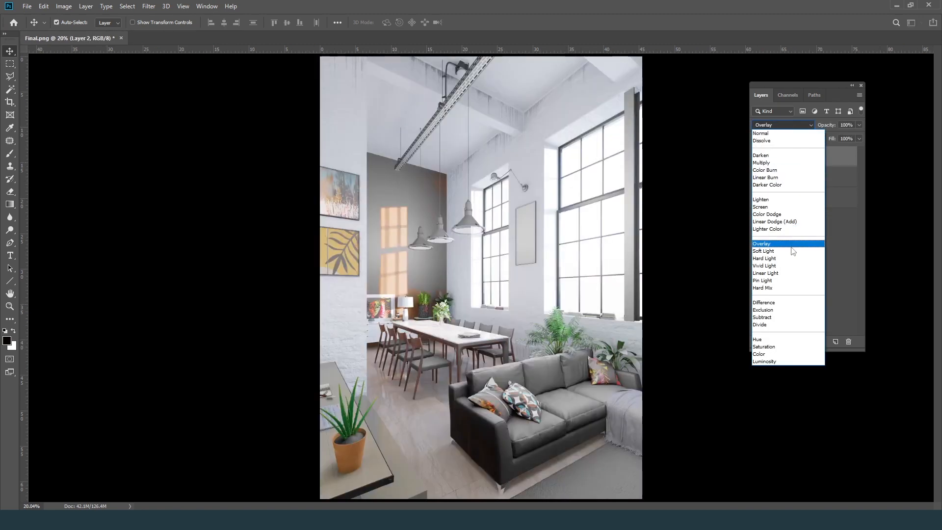
click(793, 251)
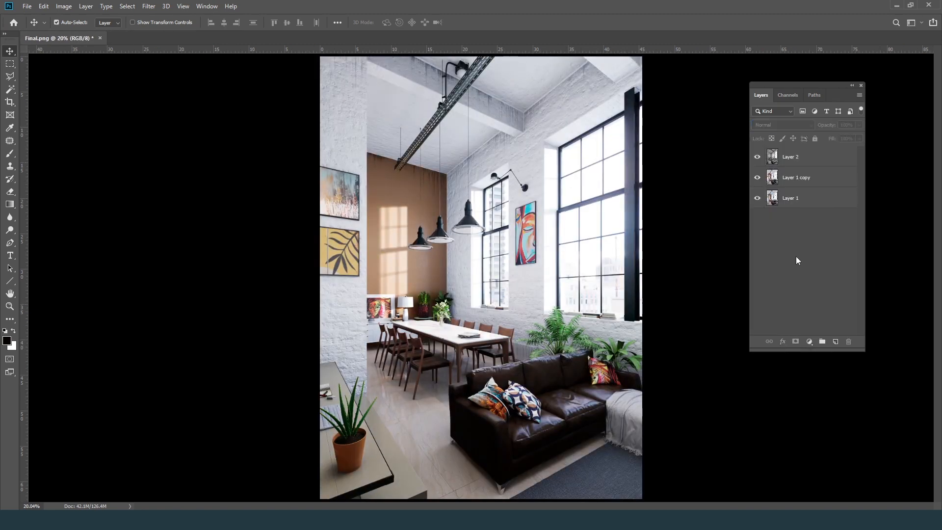
click(859, 125)
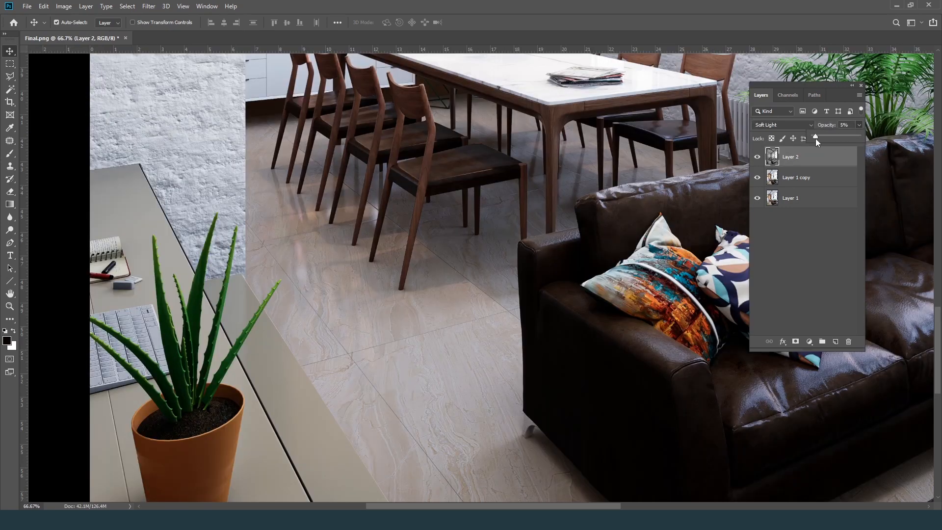
drag(816, 139, 824, 139)
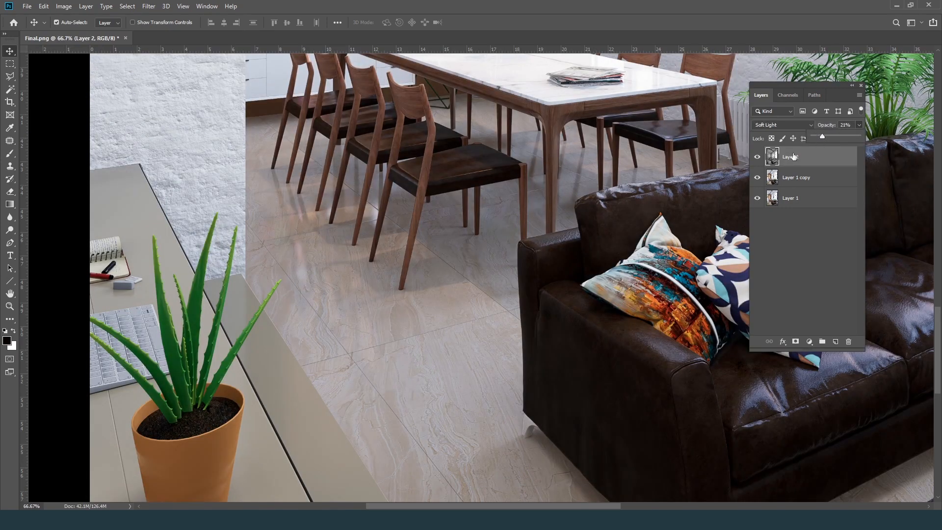
Compare the floor, desk and sofa area with and without the ambient occlusion layer.
click(758, 158)
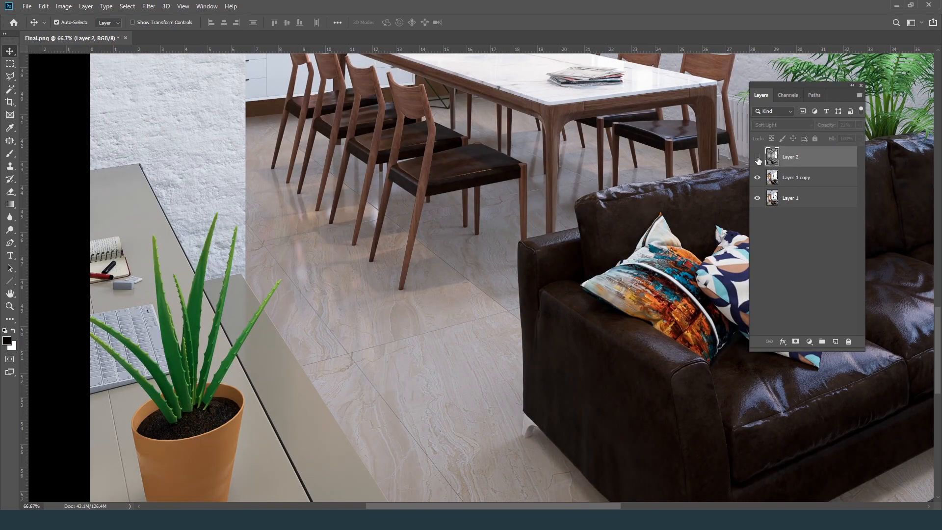
drag(329, 366, 366, 231)
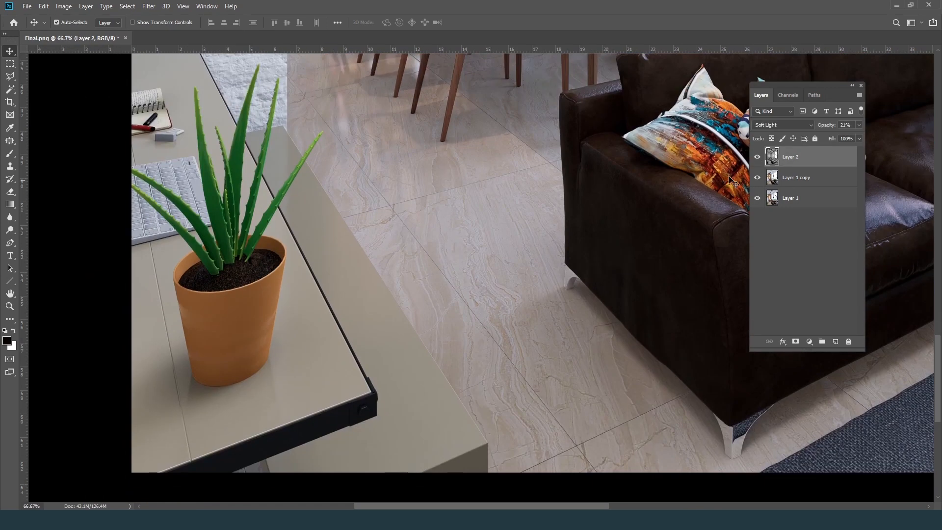
click(756, 157)
click(756, 158)
key(ctrl+0)
Add the Final_Reflection pass as the top layer and blend it with Screen at 39% opacity.
drag(216, 0, 210, 36)
drag(277, 136, 691, 273)
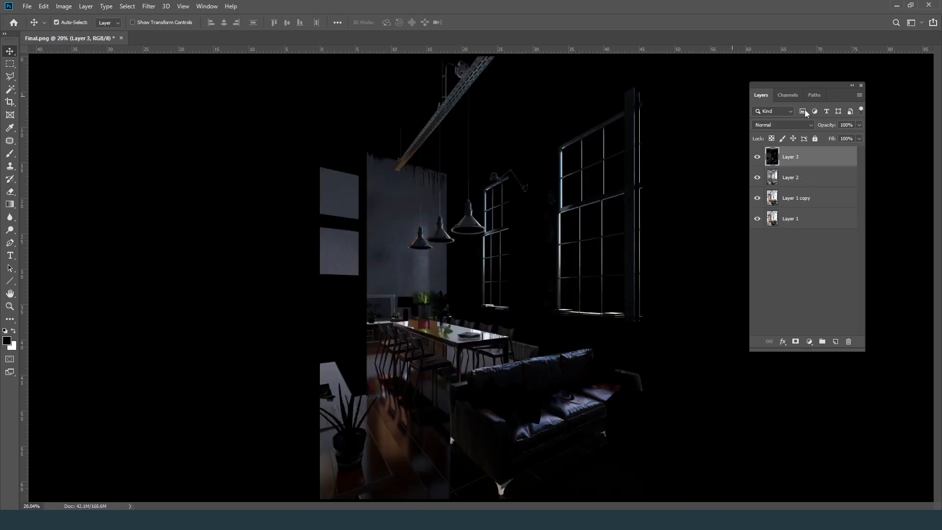
click(788, 127)
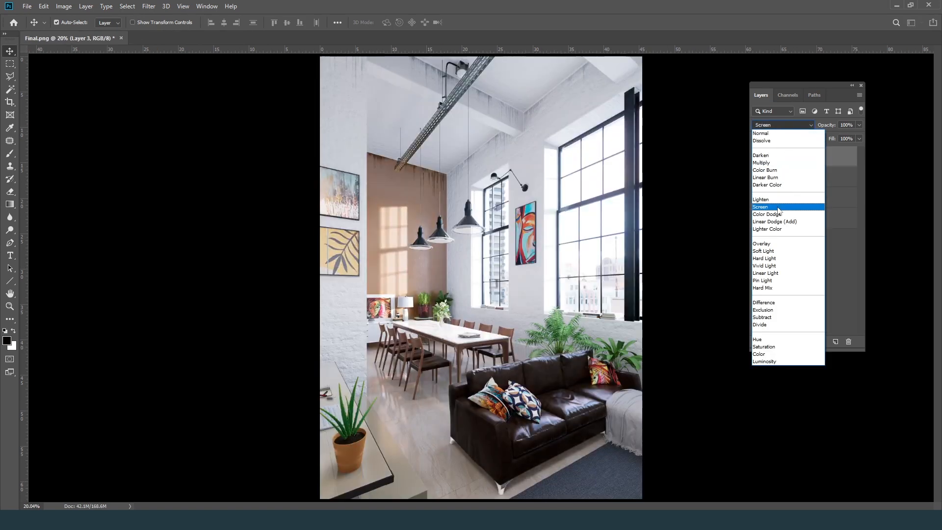
click(789, 198)
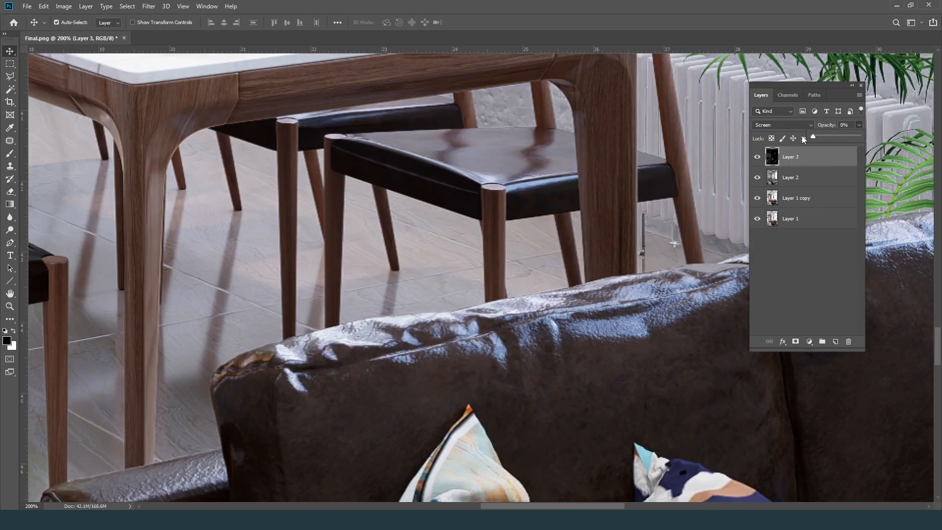
drag(803, 139, 826, 136)
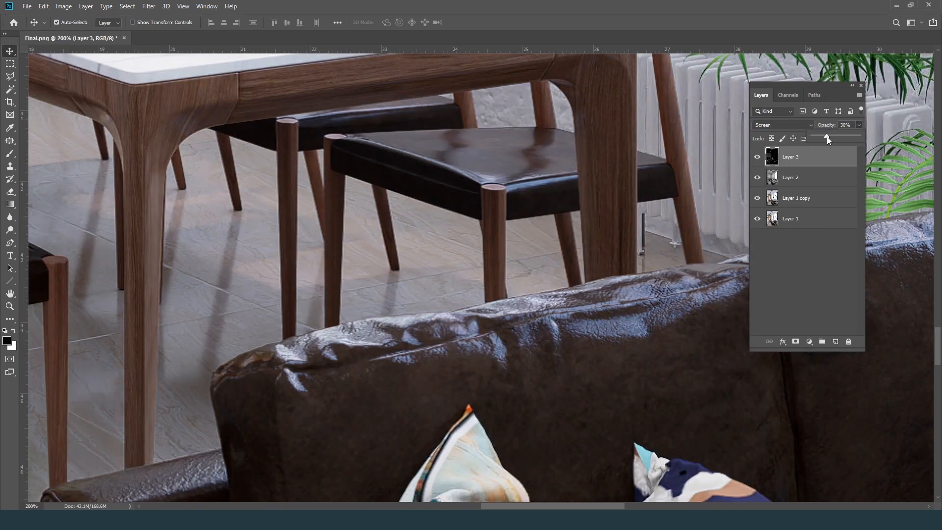
Compare the image with and without the reflection layer, close up on the sofa and chairs and at full view.
click(757, 157)
click(757, 157)
click(757, 157)
click(757, 157)
click(757, 157)
click(757, 157)
key(ctrl+minus)
key(ctrl+minus)
key(ctrl+minus)
key(ctrl+minus)
key(ctrl+minus)
key(ctrl+minus)
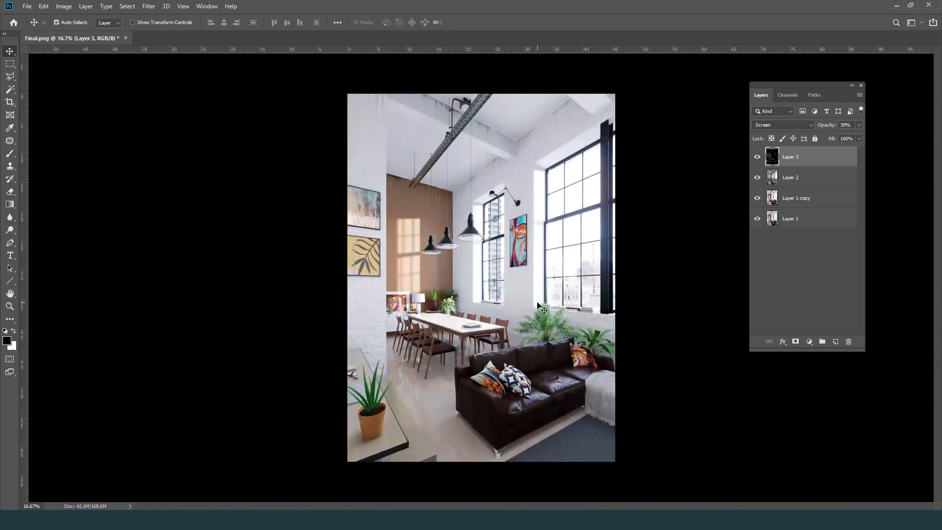
key(ctrl+0)
click(757, 157)
click(757, 157)
click(757, 157)
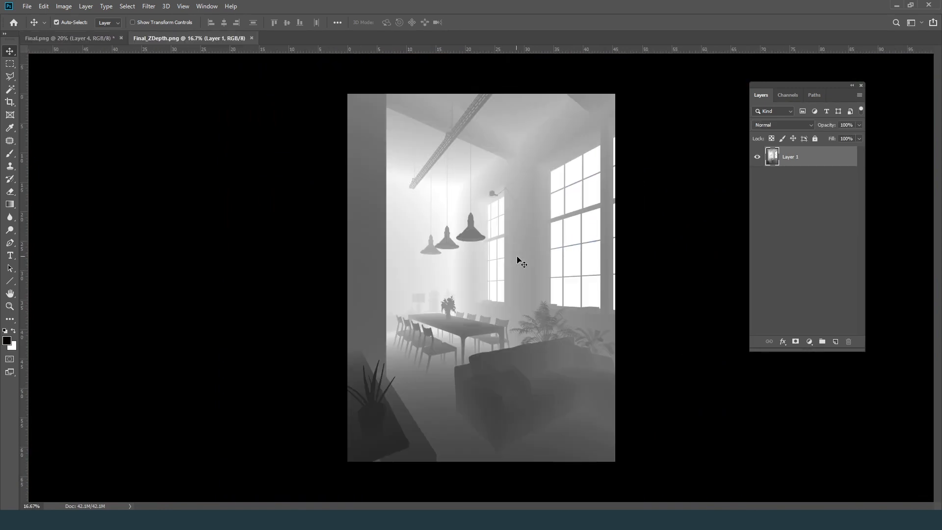
Copy the whole Final_ZDepth image into a new alpha channel of Final.png, restore the RGB composite and clear the selection.
key(ctrl+a)
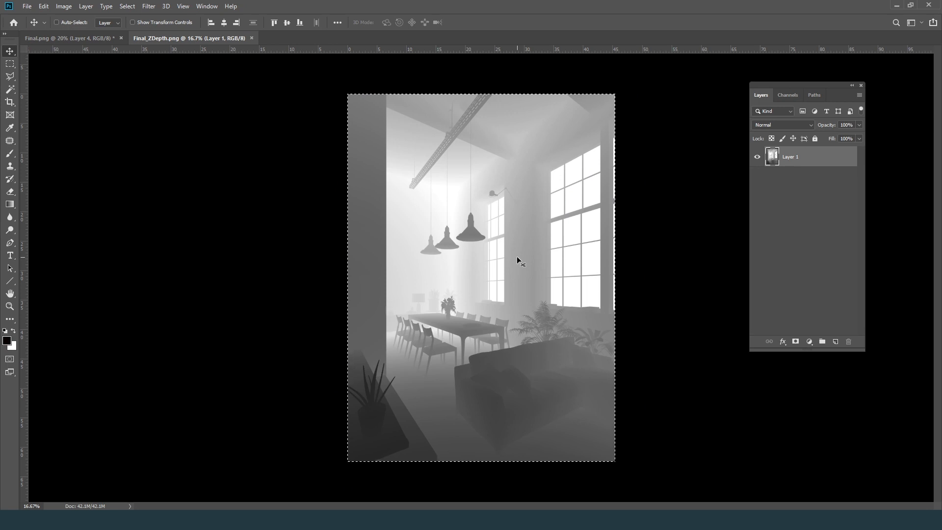
key(ctrl+w)
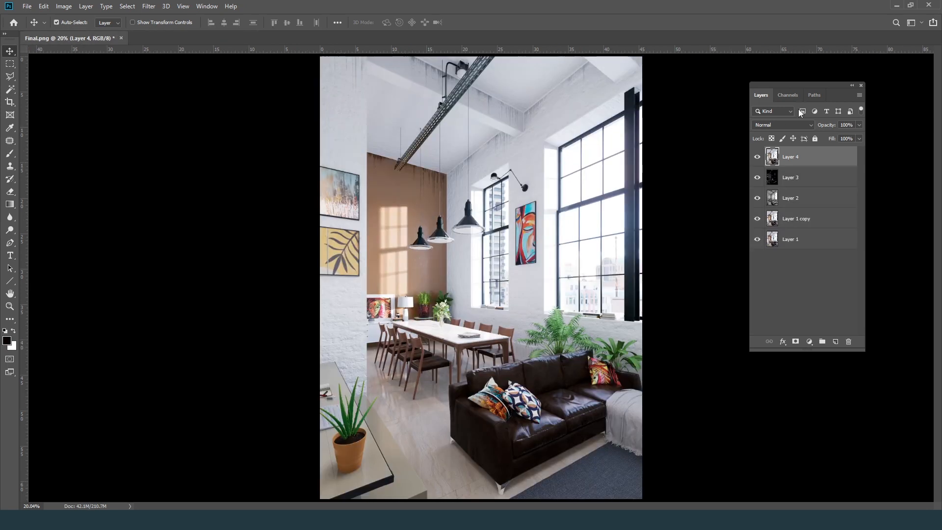
click(787, 95)
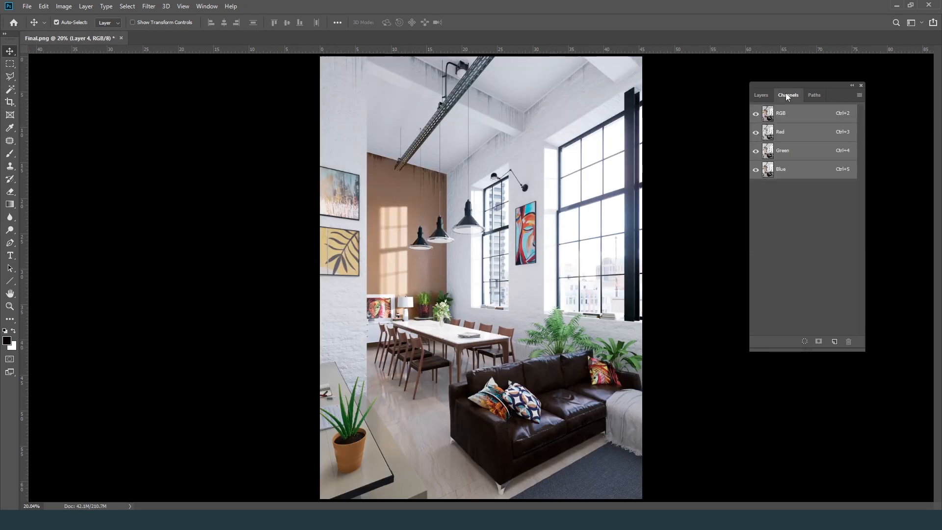
click(834, 341)
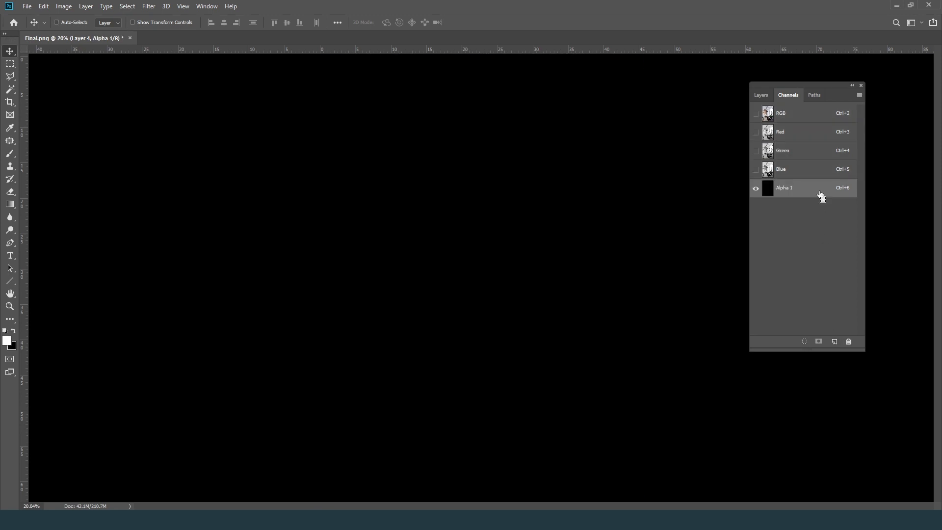
key(ctrl+v)
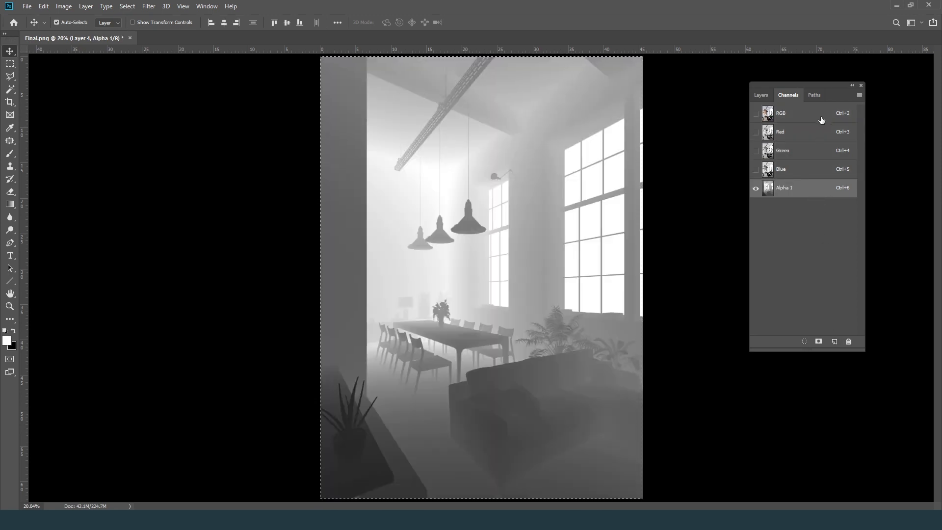
click(821, 119)
click(763, 95)
key(ctrl+d)
Start a Lens Blur on Layer 4 with the Alpha 1 channel as the depth map source.
click(148, 6)
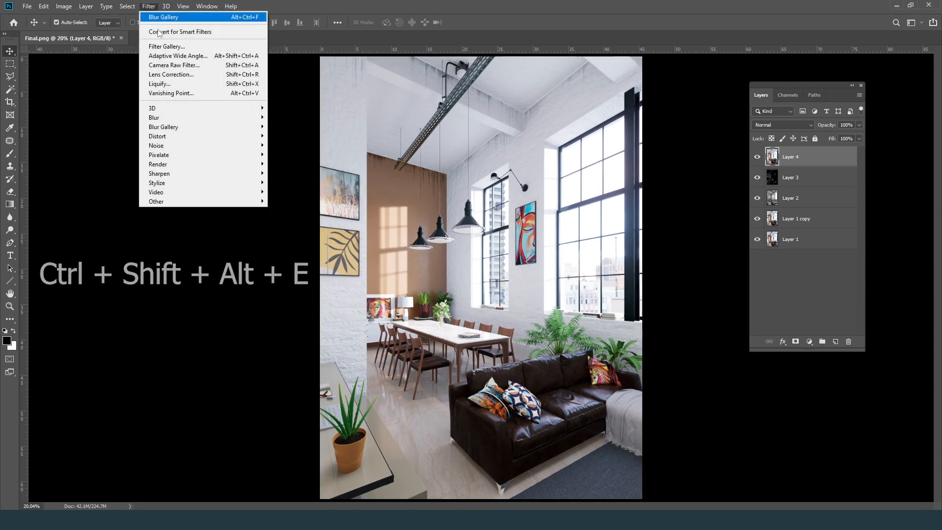
mouse_move(180, 118)
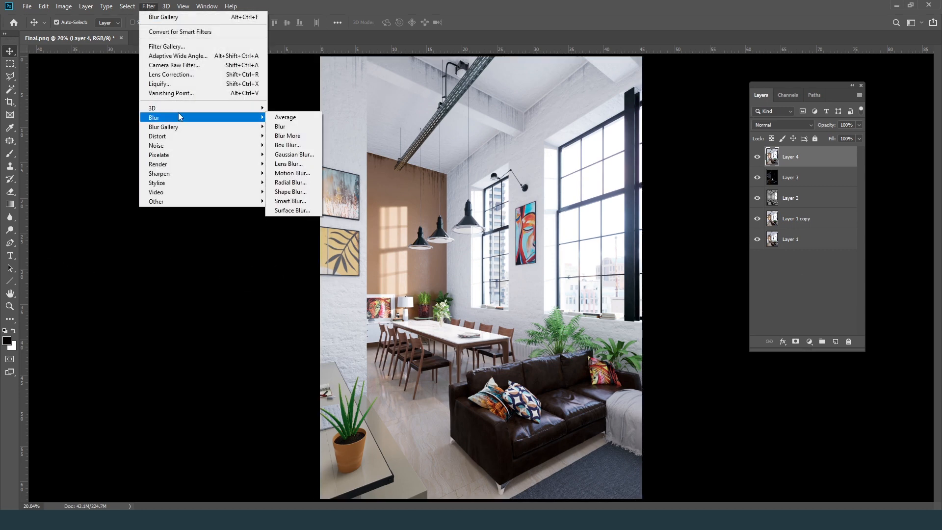
click(293, 165)
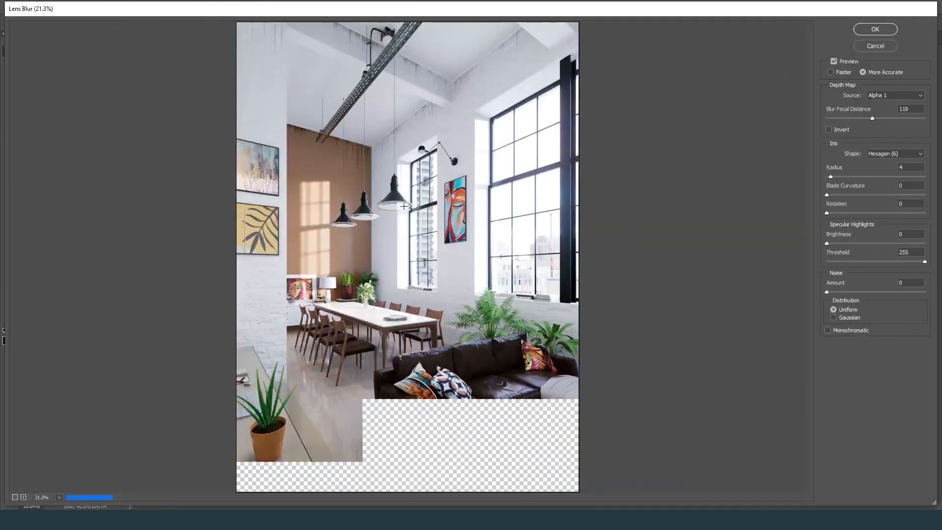
key(ctrl+plus)
key(ctrl+plus)
key(ctrl+plus)
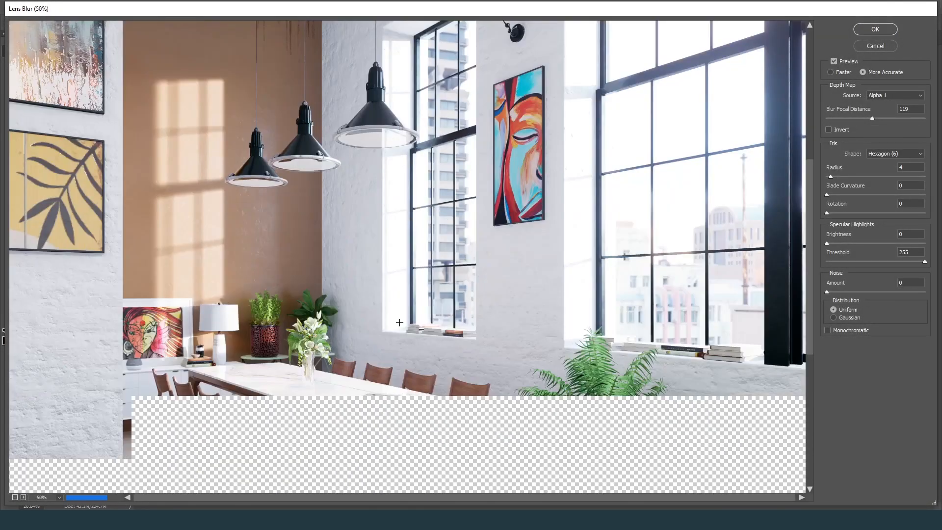
drag(405, 359, 404, 263)
click(880, 95)
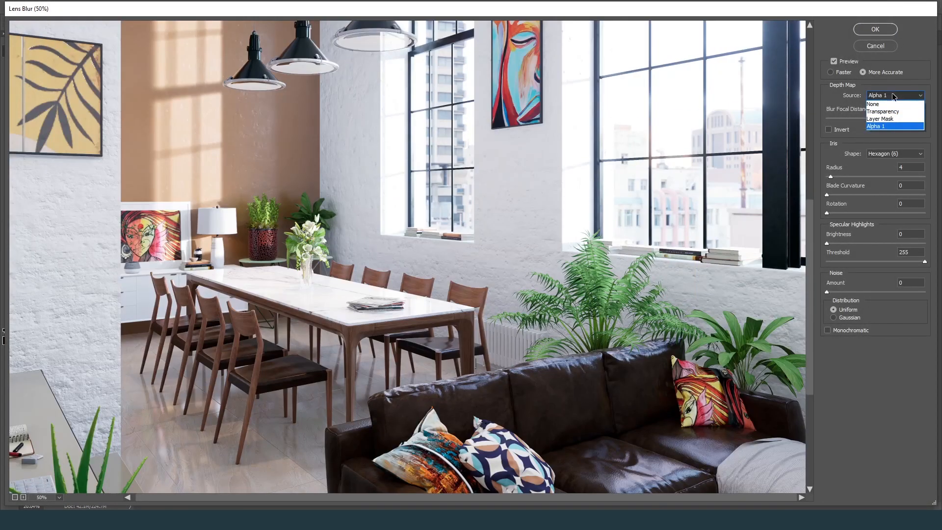
click(896, 127)
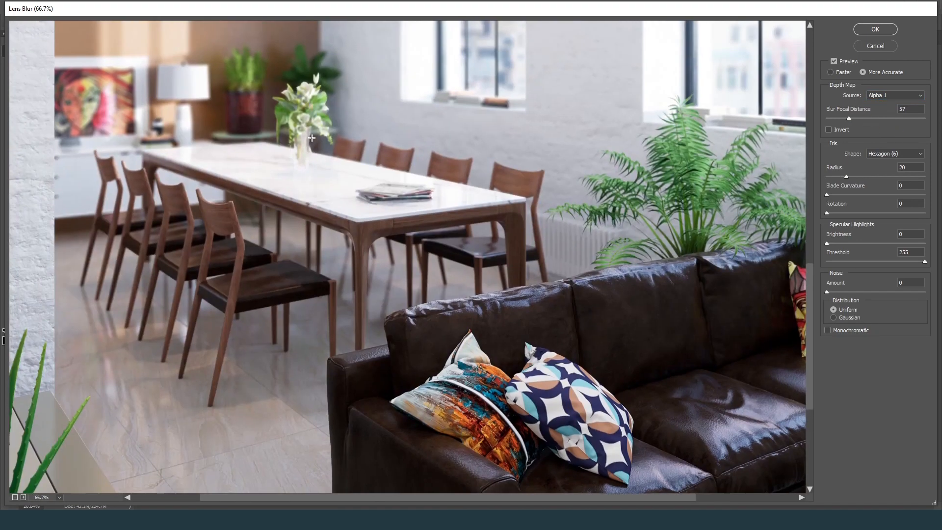
Set the blur focal point on the flower vase on the dining table and the iris radius to 4.
click(311, 138)
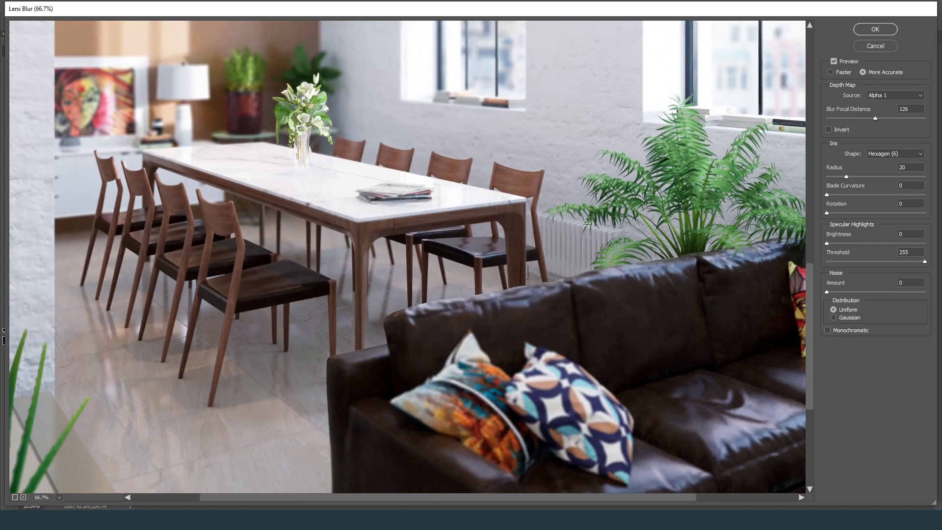
drag(846, 176, 831, 176)
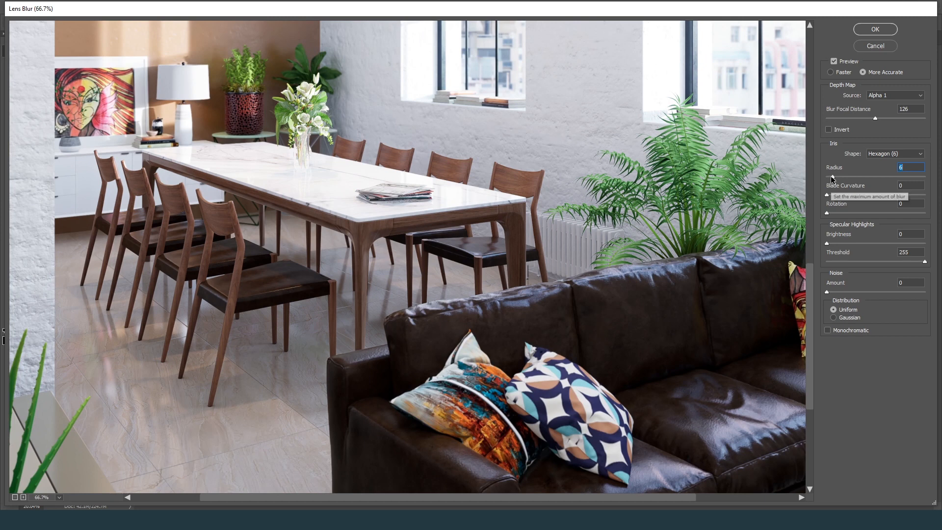
text(4)
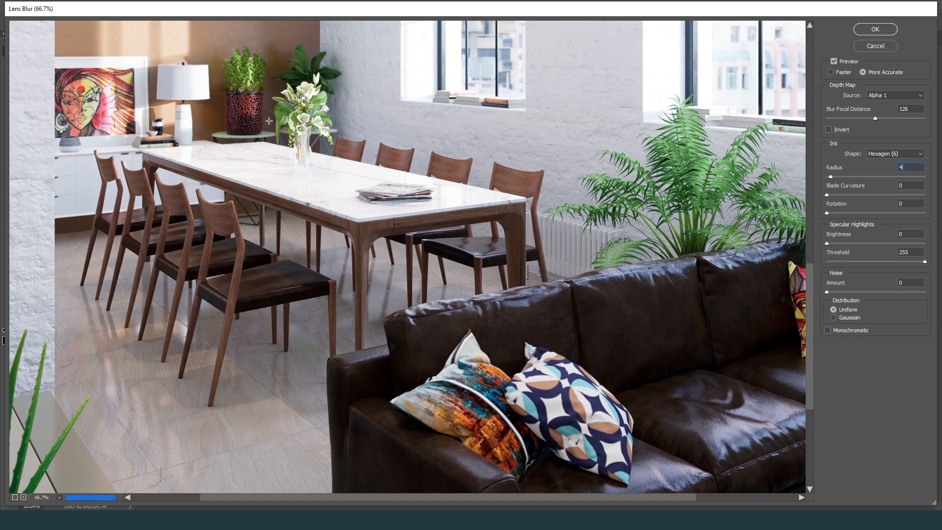
Compare focal points on the back wall area, the potted plant and the vase flowers, and apply the Lens Blur focused on the flowers.
click(302, 107)
key(ctrl+plus)
key(ctrl+plus)
drag(308, 109, 556, 430)
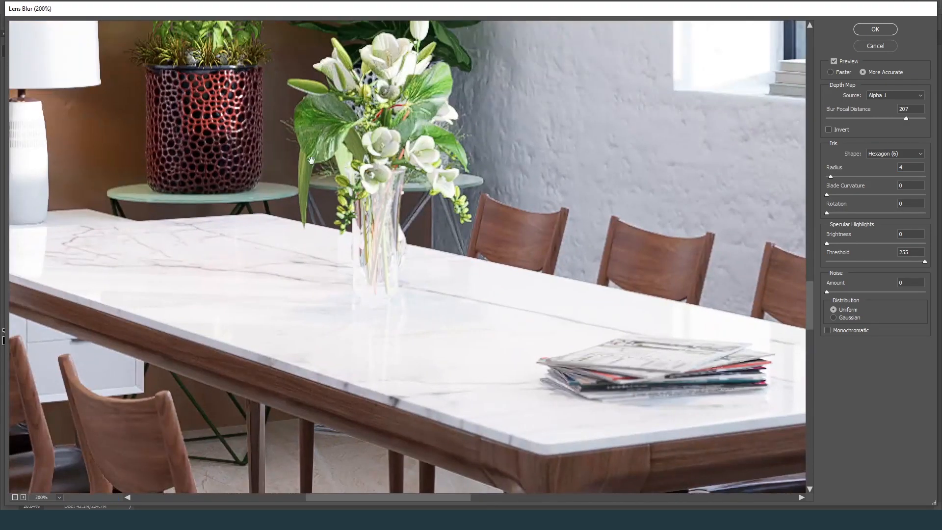
drag(311, 160, 360, 303)
click(346, 157)
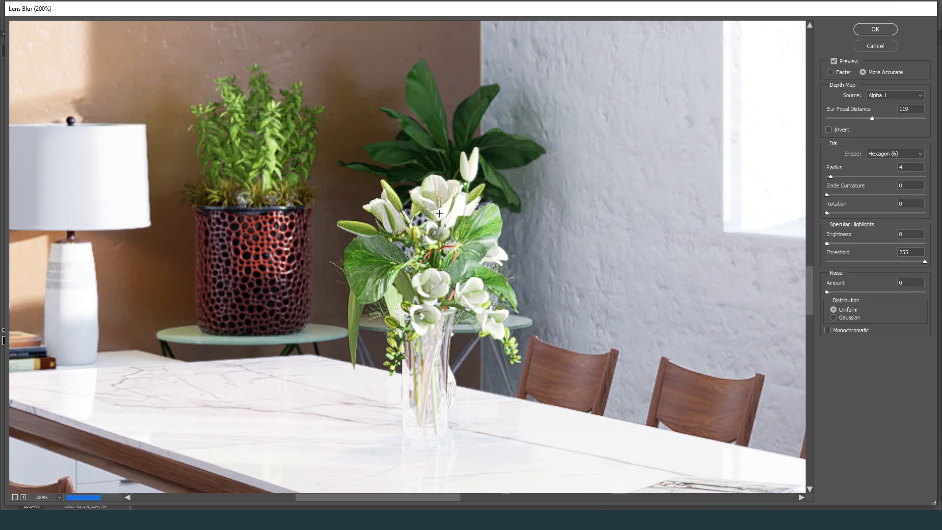
click(271, 154)
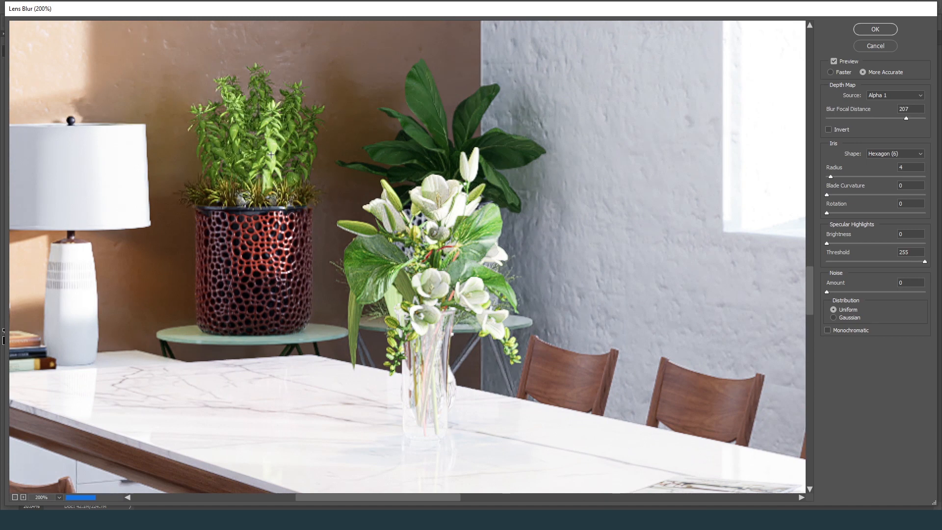
click(434, 197)
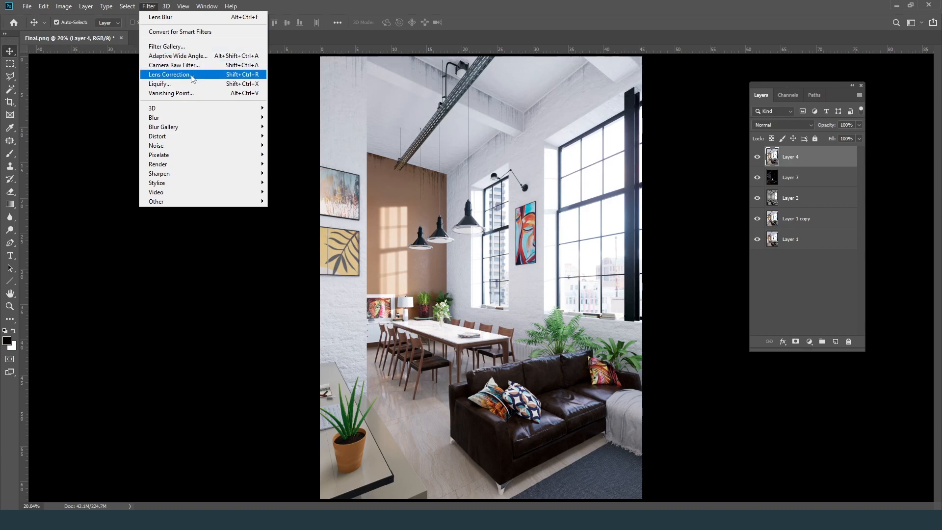
Apply a custom Lens Correction to Layer 4 with Red/Cyan fringe +18.25, Blue/Yellow fringe +23.02 and a negative Green/Magenta fringe, judging the large window's frame.
click(170, 74)
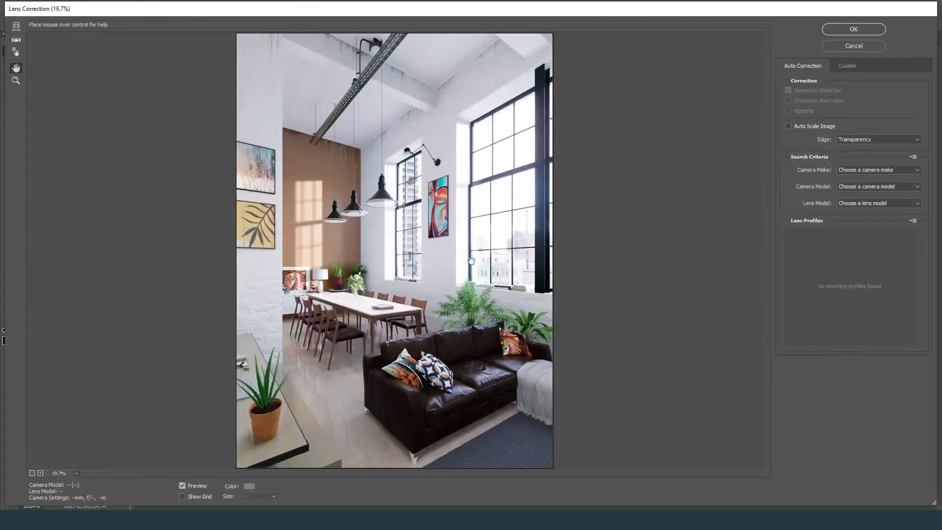
key(ctrl+plus)
key(ctrl+plus)
key(ctrl+plus)
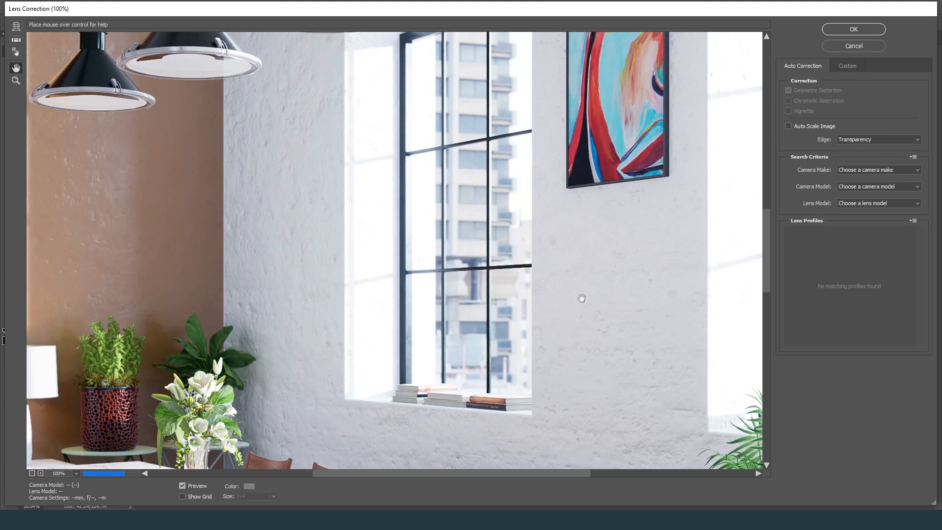
drag(581, 298, 281, 137)
drag(517, 221, 384, 326)
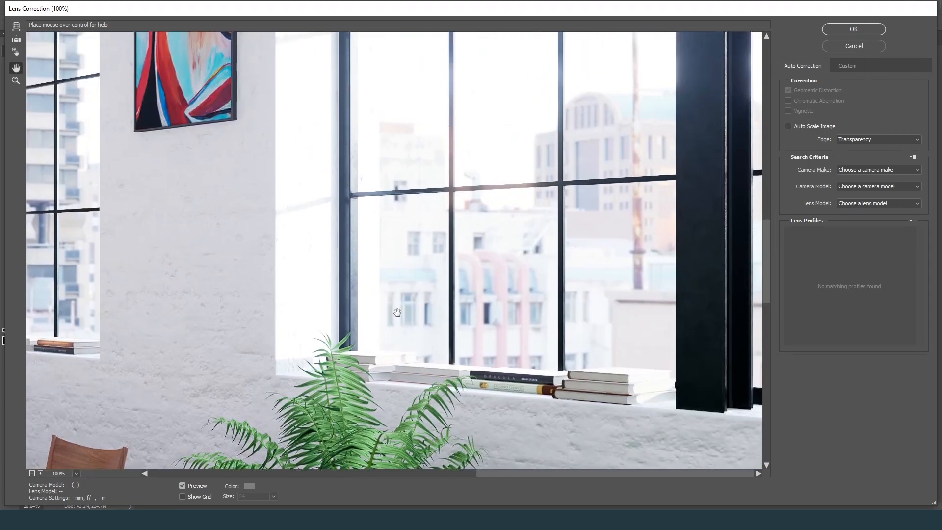
key(ctrl+plus)
drag(583, 175, 467, 202)
key(ctrl+plus)
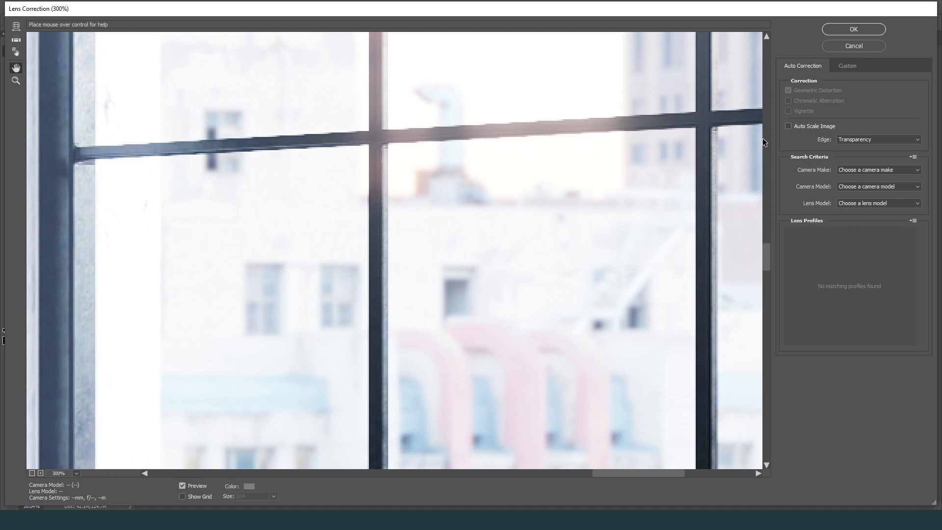
click(844, 65)
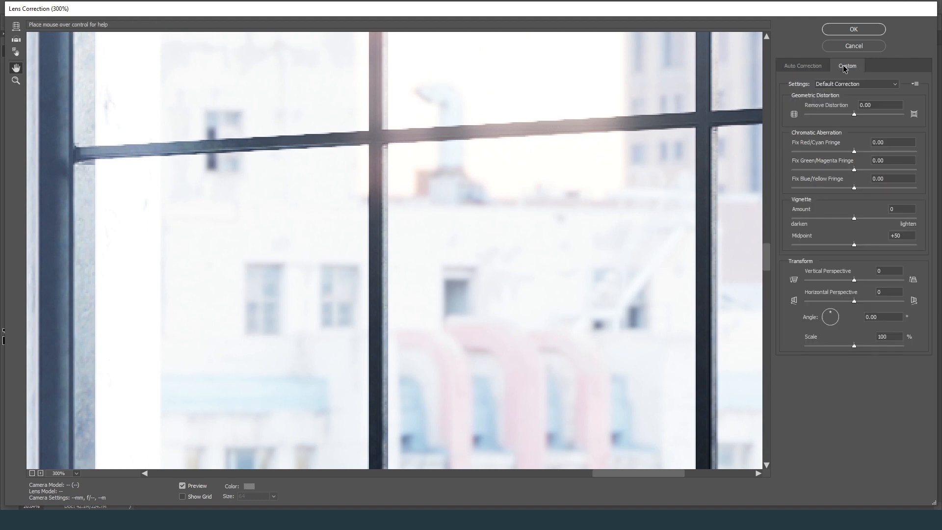
click(865, 151)
drag(854, 170, 839, 170)
click(868, 188)
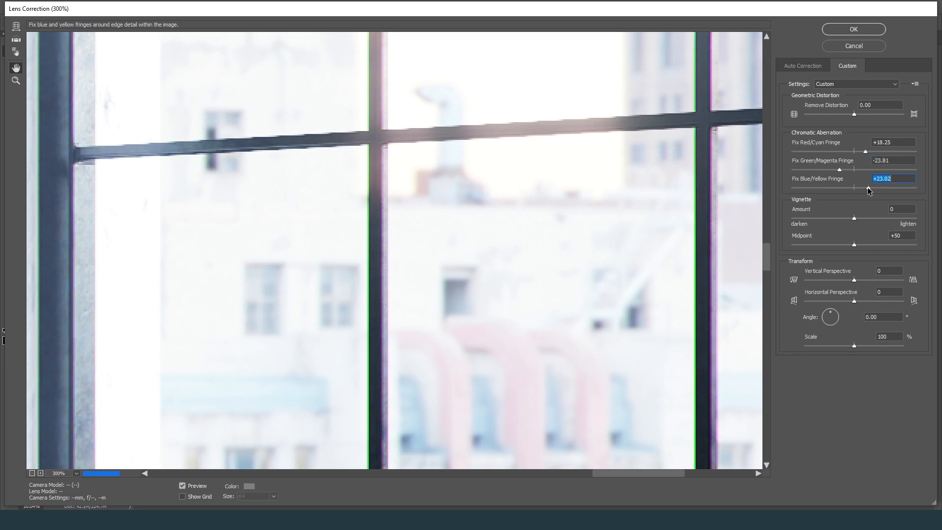
drag(412, 228, 458, 219)
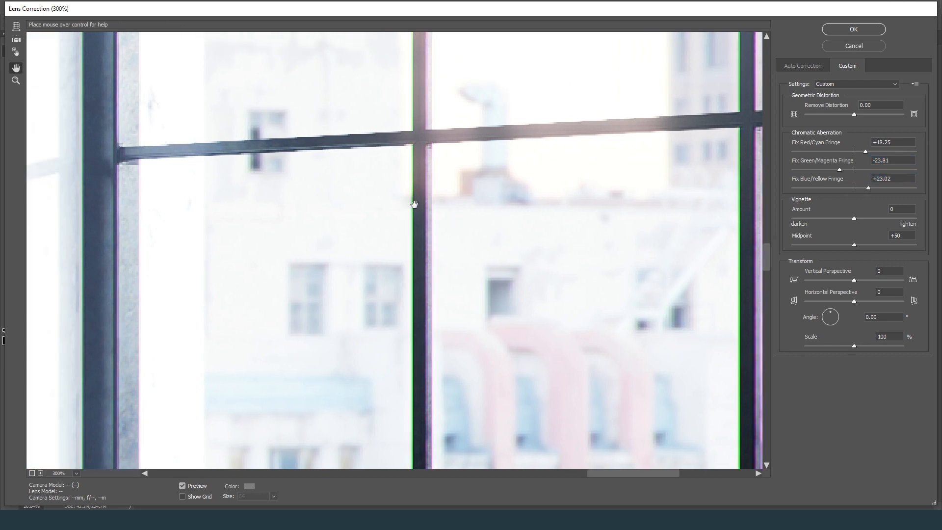
click(843, 170)
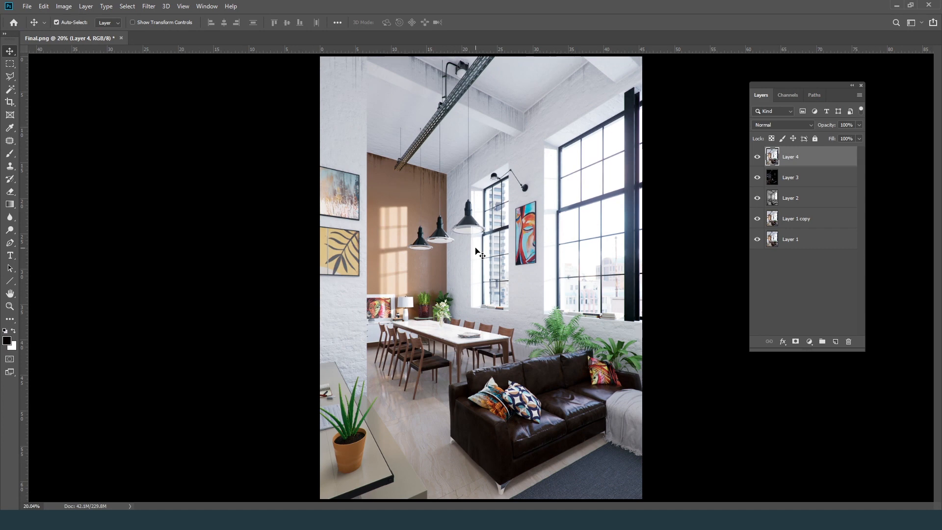
Add a new layer above Layer 4 and fill it with black.
click(813, 288)
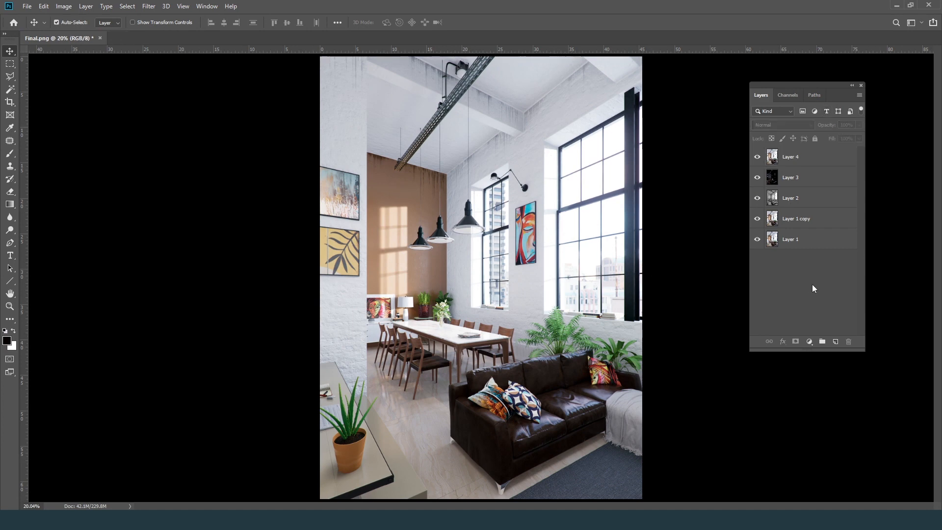
click(817, 162)
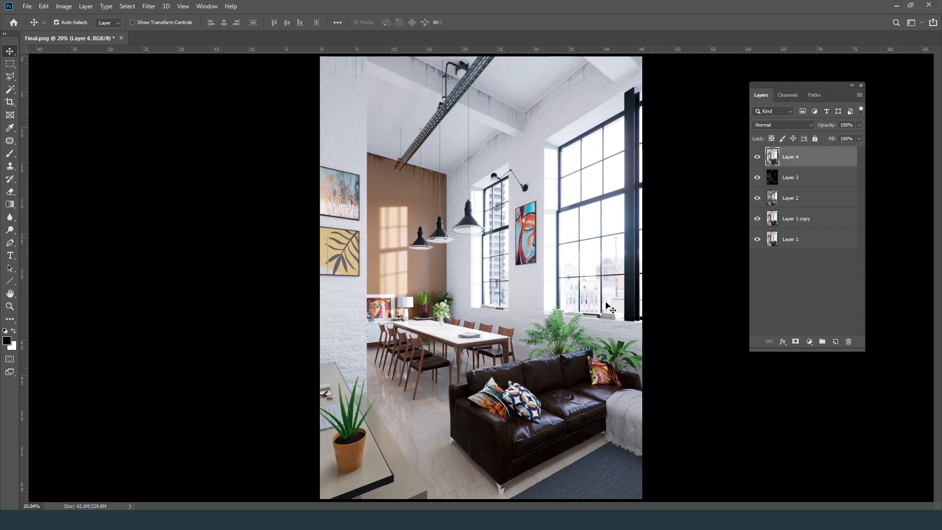
click(836, 342)
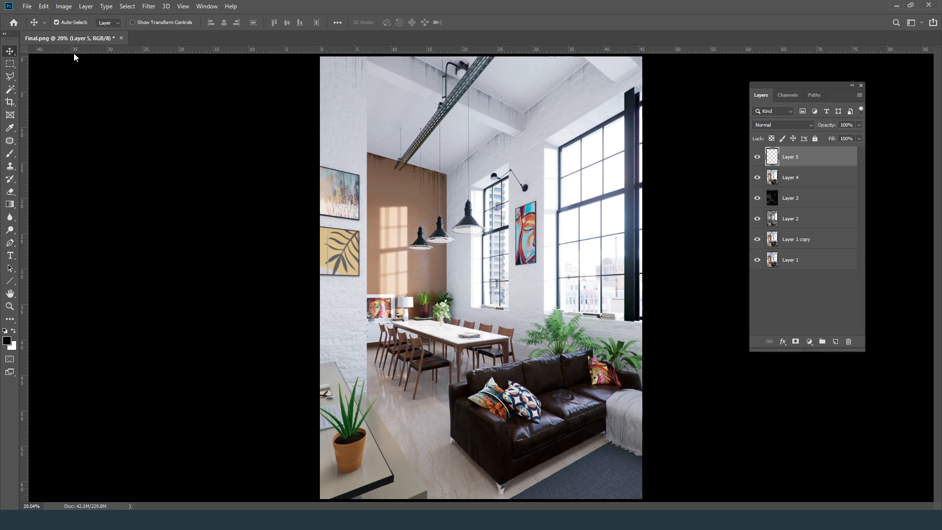
key(alt+BackSpace)
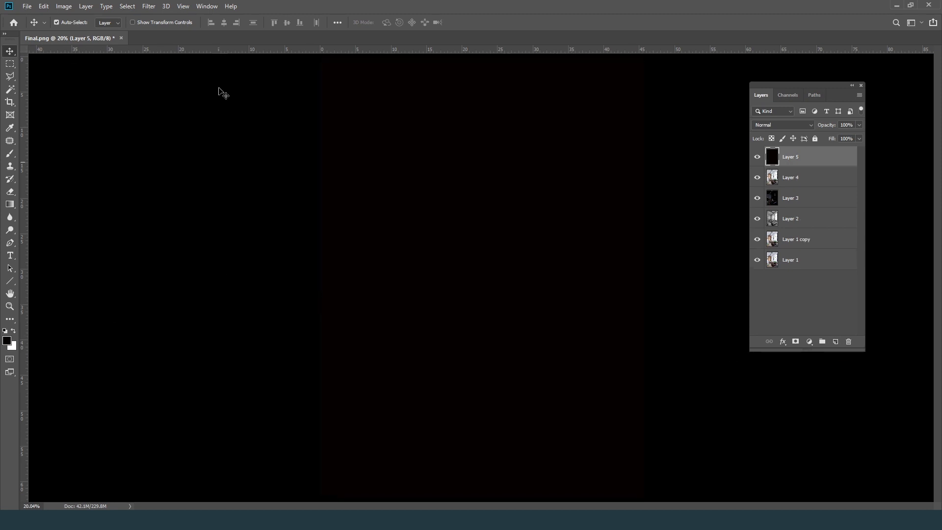
Apply Add Noise to the black layer with amount 16.8% and uniform distribution.
click(149, 6)
mouse_move(206, 145)
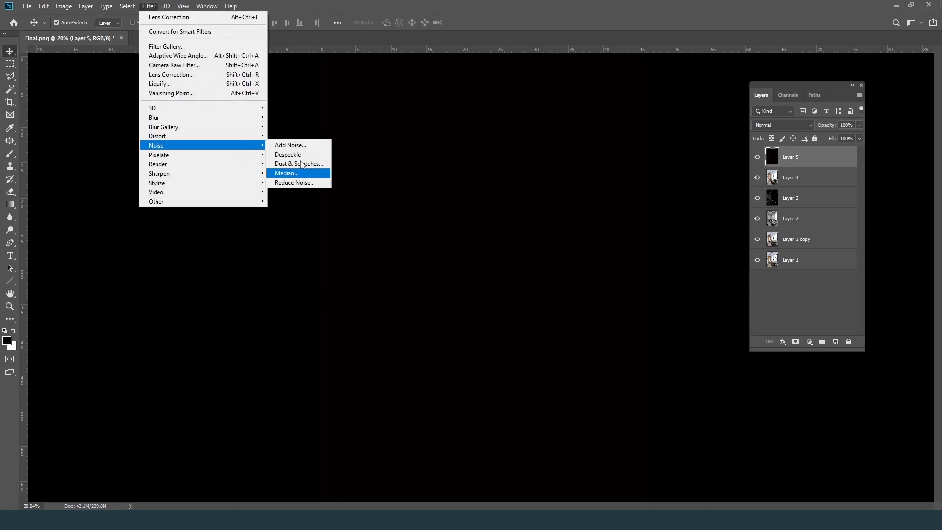
click(294, 145)
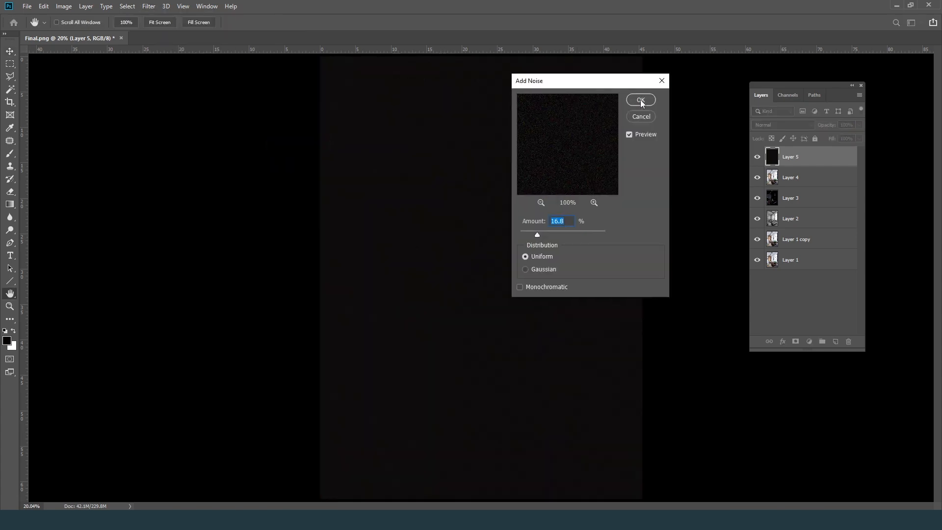
click(640, 99)
Blend the noise layer with Screen and check the grain on the sofa and dining chairs.
click(782, 124)
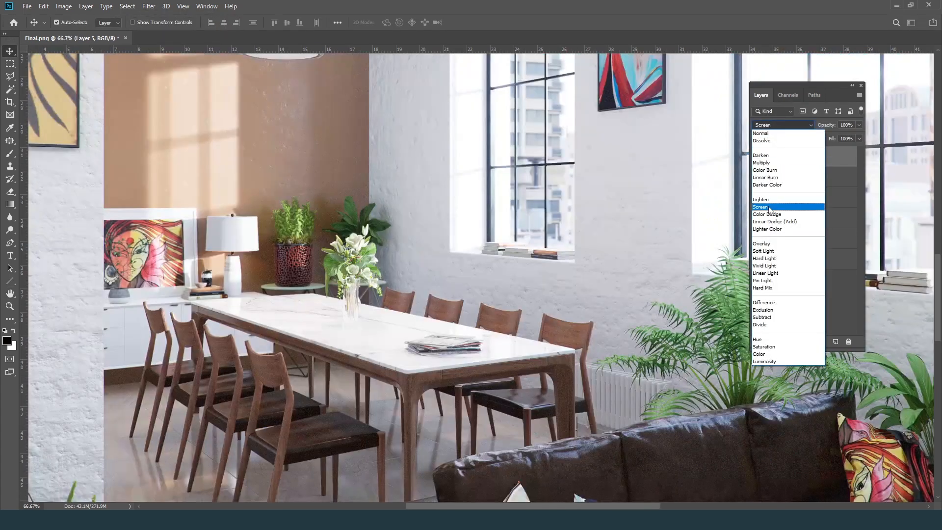
click(765, 205)
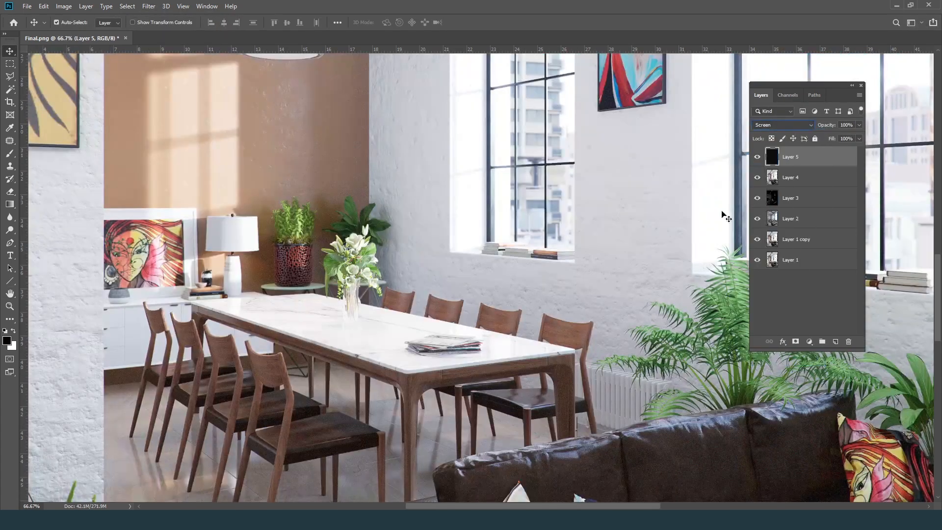
drag(511, 384, 496, 230)
key(ctrl+plus)
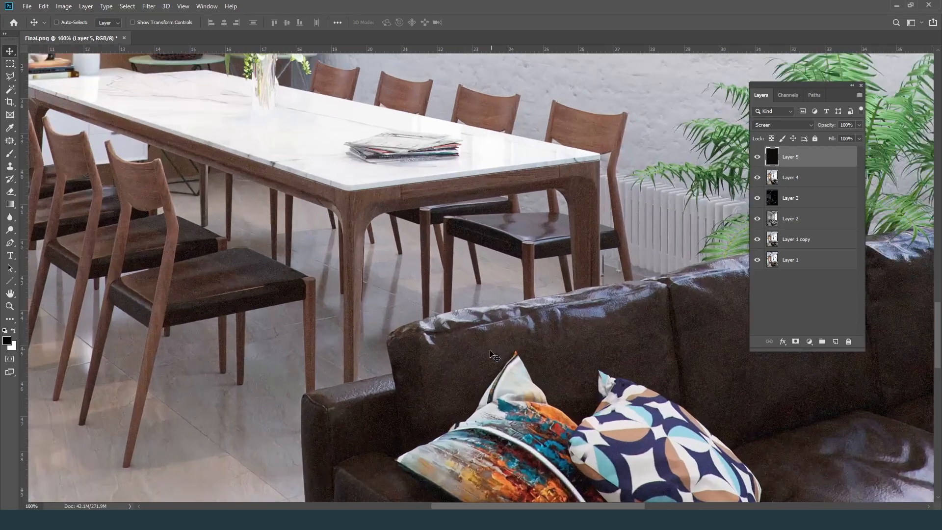
Soften the Layer 5 noise with a Gaussian Blur of radius 0.4.
key(ctrl+plus)
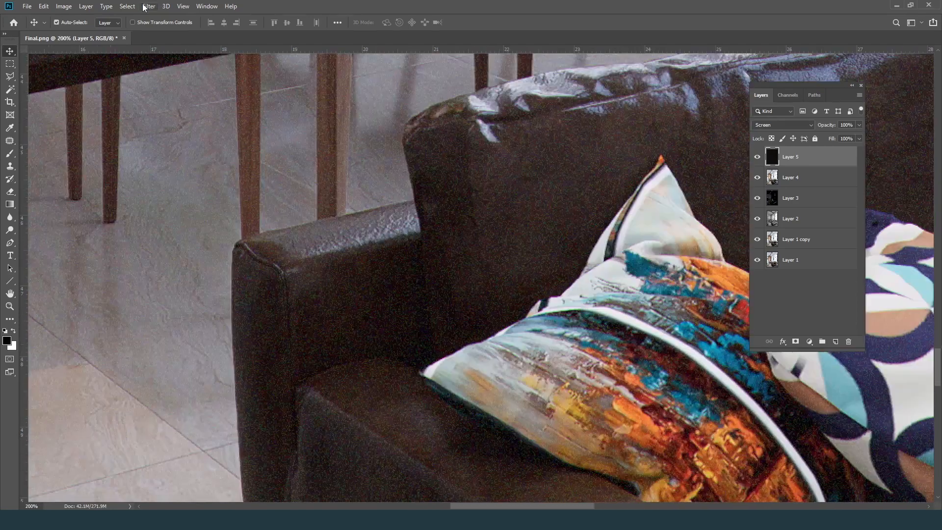
click(147, 7)
mouse_move(239, 119)
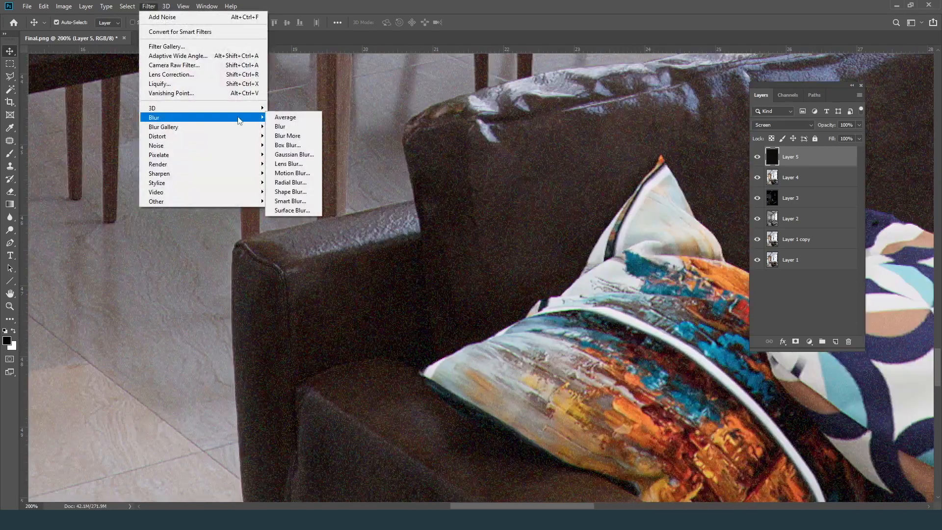
click(309, 158)
text(.4)
click(796, 75)
key(v)
Lower the noise layer's opacity to 37%, judging the grain on the sofa and cushions.
drag(432, 290, 471, 238)
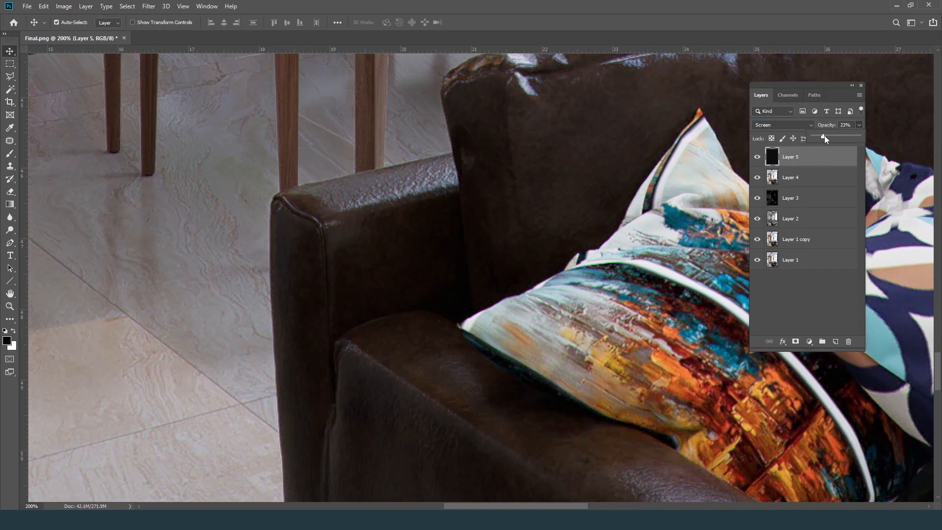
drag(838, 138, 830, 134)
key(ctrl+0)
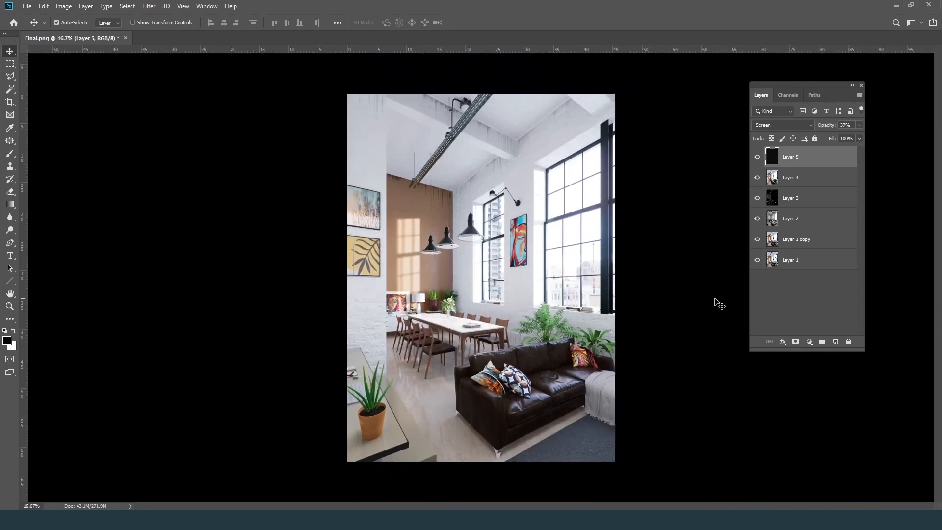
Add a new layer above the noise layer and paint soft white glows over the large and small windows.
key(ctrl+plus)
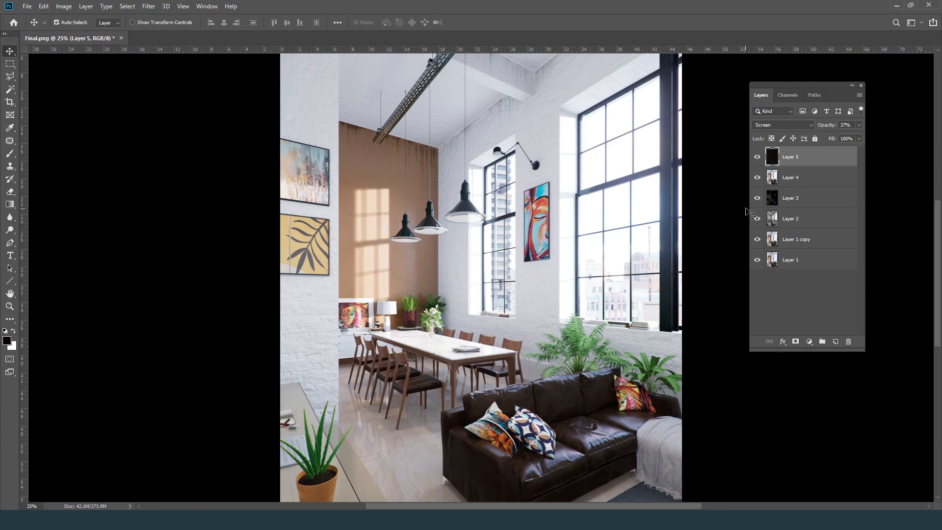
click(836, 341)
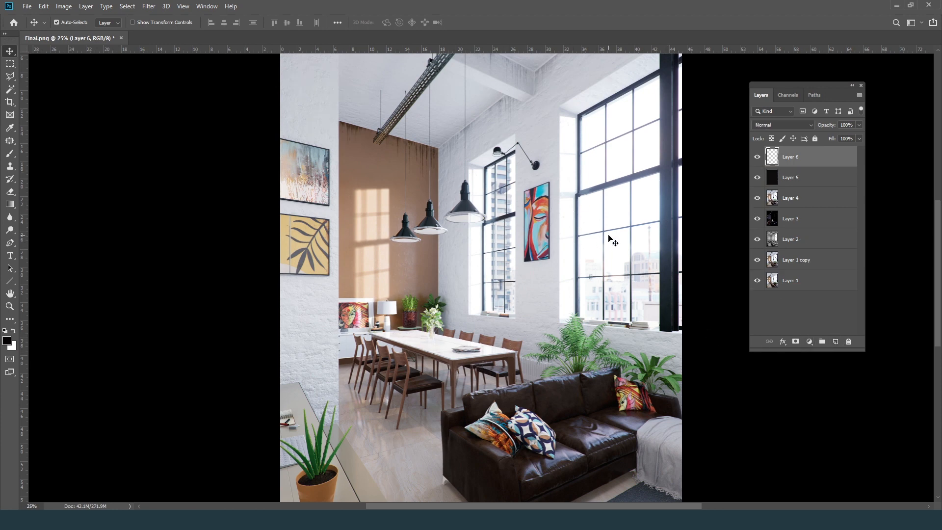
key(b)
click(14, 331)
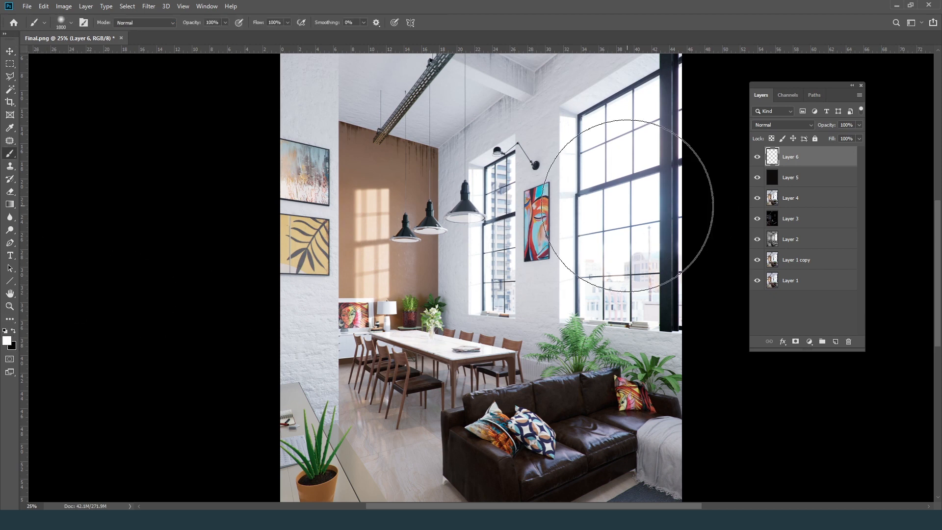
click(628, 205)
key(bracketleft)
key(bracketleft)
key(bracketleft)
key(bracketleft)
key(bracketleft)
key(bracketleft)
key(bracketleft)
key(bracketleft)
key(bracketleft)
key(bracketleft)
click(501, 239)
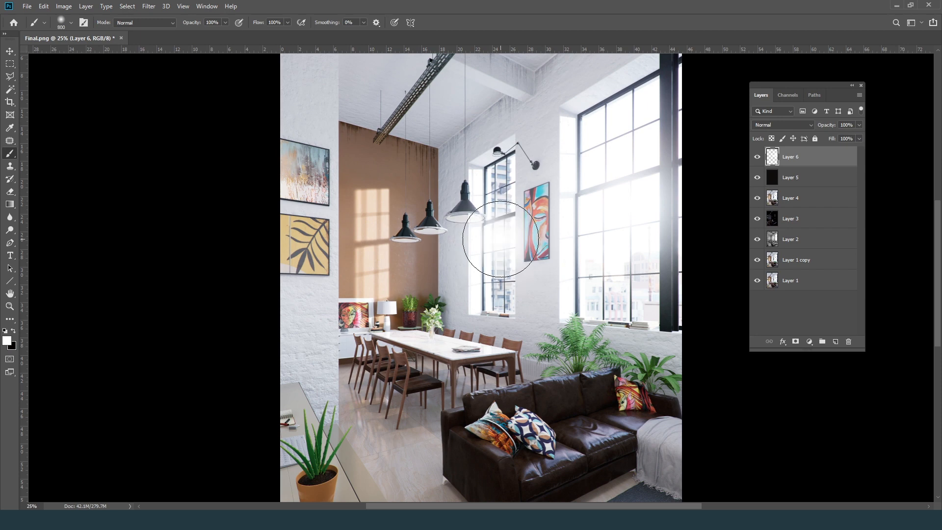
Colorize the window glows to a warm yellow with Hue/Saturation, using saturation 59 and lightness -32.
key(ctrl+u)
drag(794, 57, 715, 41)
click(811, 167)
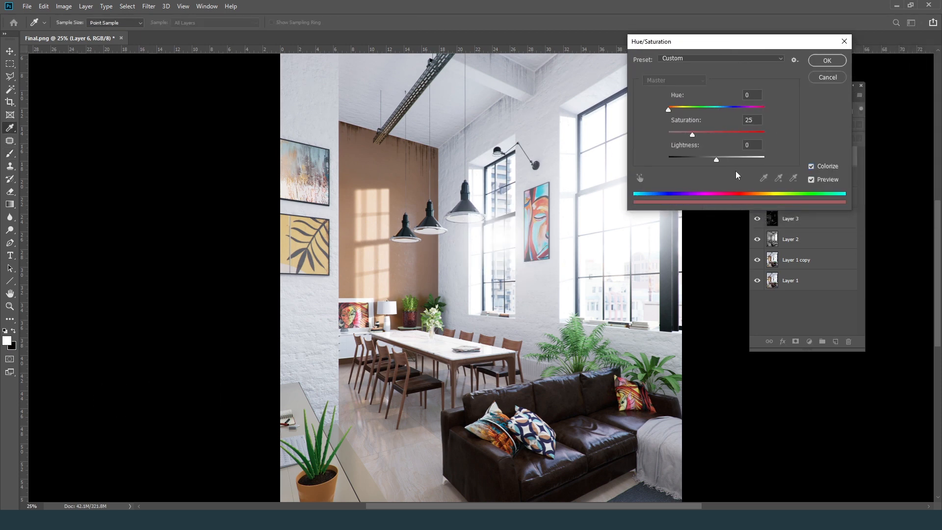
mouse_move(716, 159)
mouse_down()
mouse_move(738, 160)
mouse_move(701, 160)
mouse_up()
drag(716, 46, 785, 46)
drag(761, 136, 795, 137)
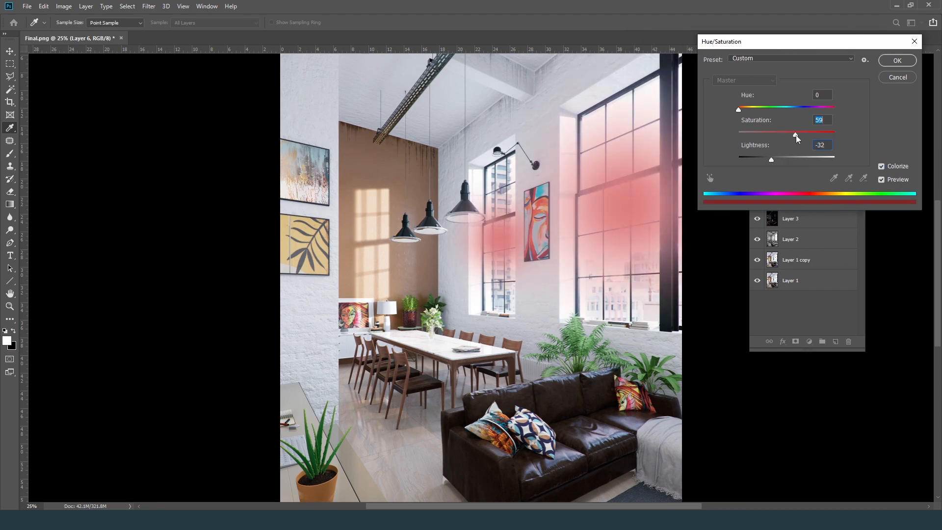
drag(793, 47, 835, 46)
drag(779, 110, 789, 110)
Blend the window glow layer with Screen at 23% opacity and compare the image with and without it.
click(805, 125)
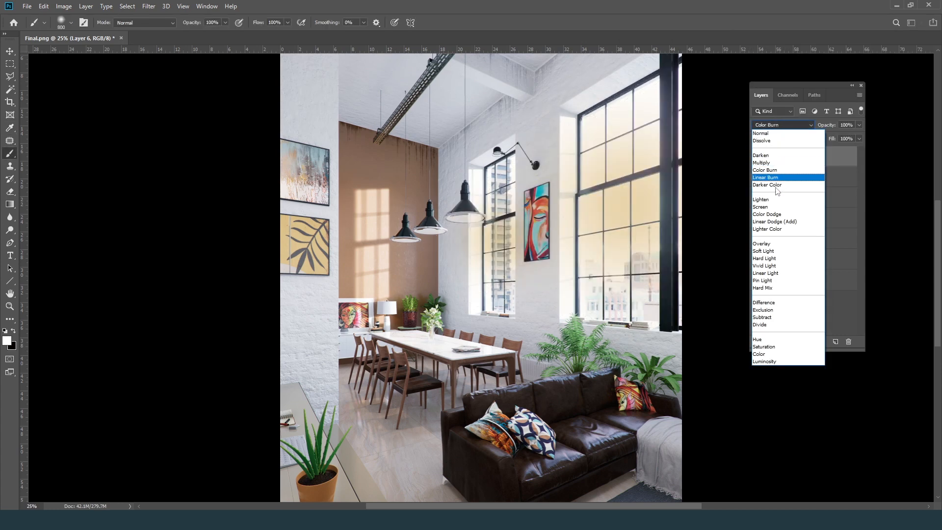
click(768, 196)
key(v)
drag(859, 139, 823, 138)
click(757, 157)
click(757, 157)
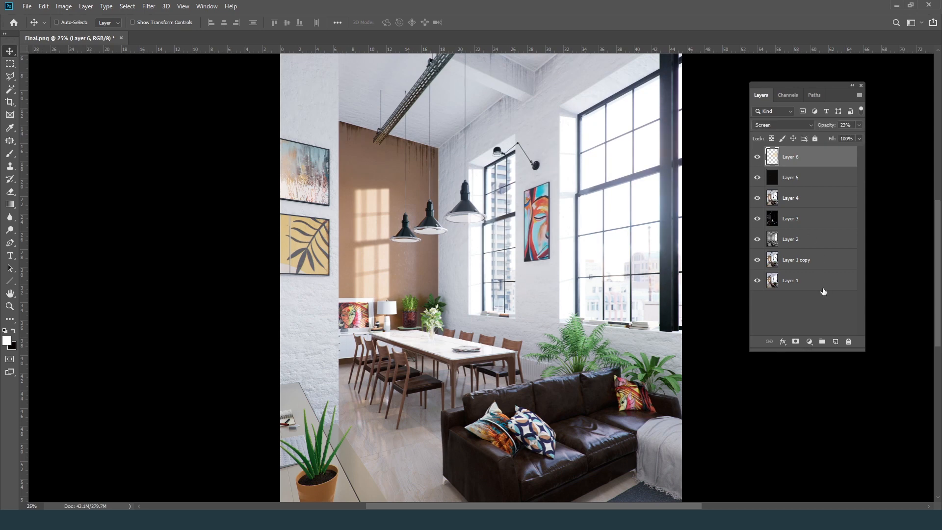
key(ctrl+minus)
click(757, 157)
click(757, 157)
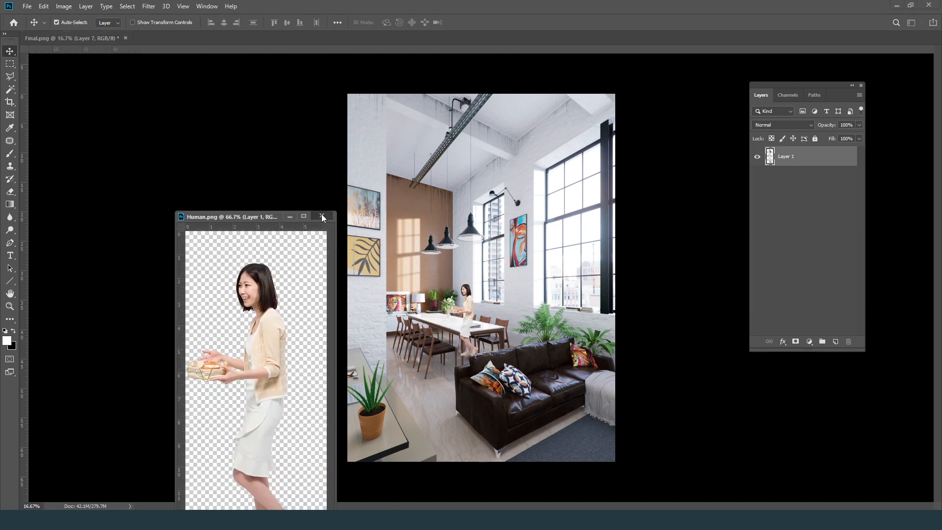
Close Human.png, then enlarge the woman cut-out and position her between the dining table and the sofa.
click(323, 217)
drag(466, 323, 466, 339)
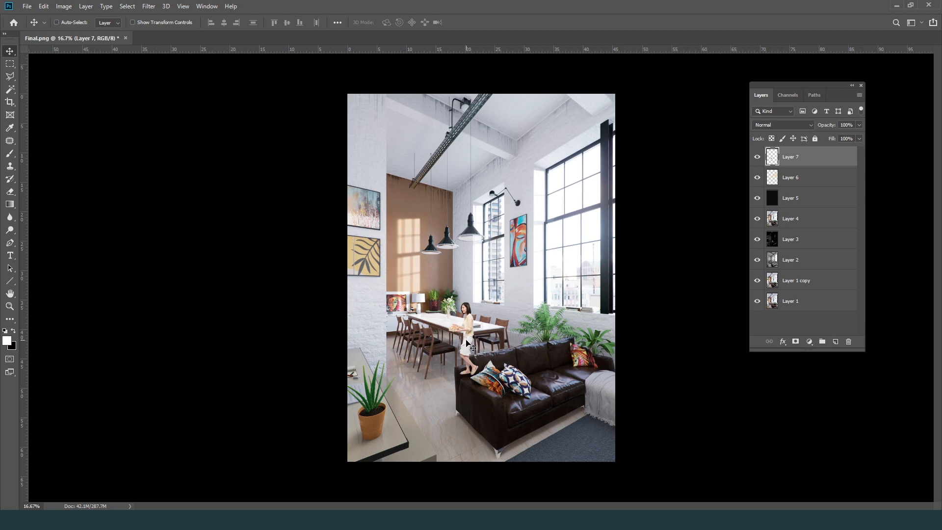
alt+scroll(466, 340, up, 1)
key(ctrl+t)
drag(477, 306, 475, 355)
drag(491, 295, 488, 304)
drag(471, 350, 477, 339)
key(Return)
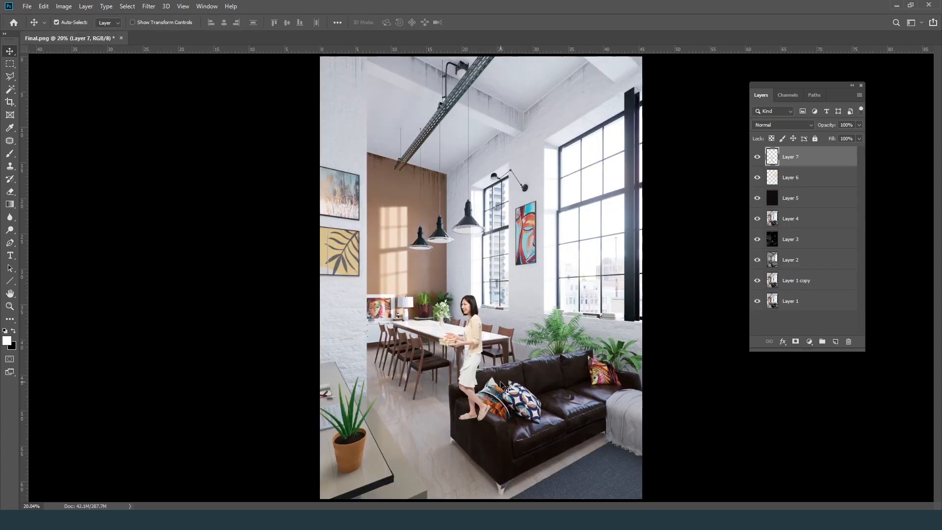
Paste the colour ID pass as a new top layer and select the sofa and its cushions with the Magic Wand.
key(ctrl+v)
key(w)
click(544, 422)
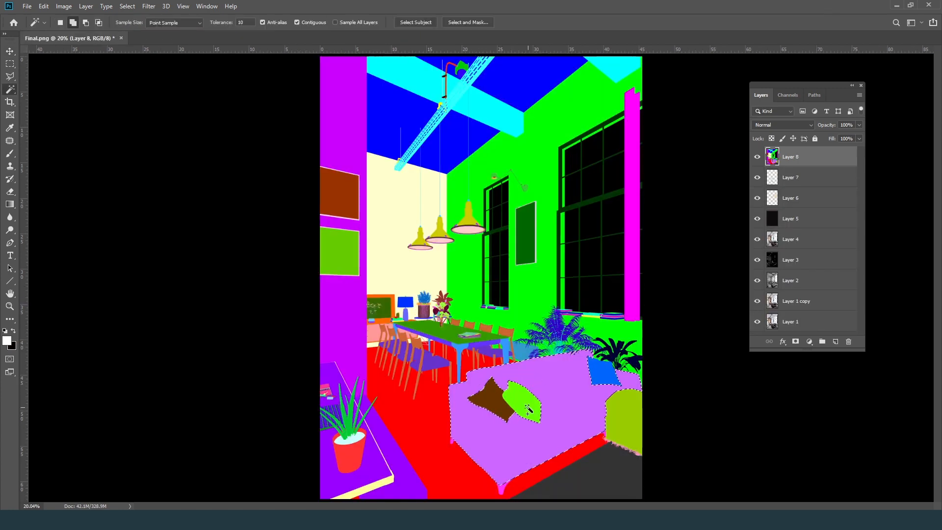
shift+click(488, 410)
shift+click(607, 373)
Hide the ID pass, mask the selected sofa area out of the woman's layer and shift her slightly toward the dining chairs.
click(757, 156)
click(789, 177)
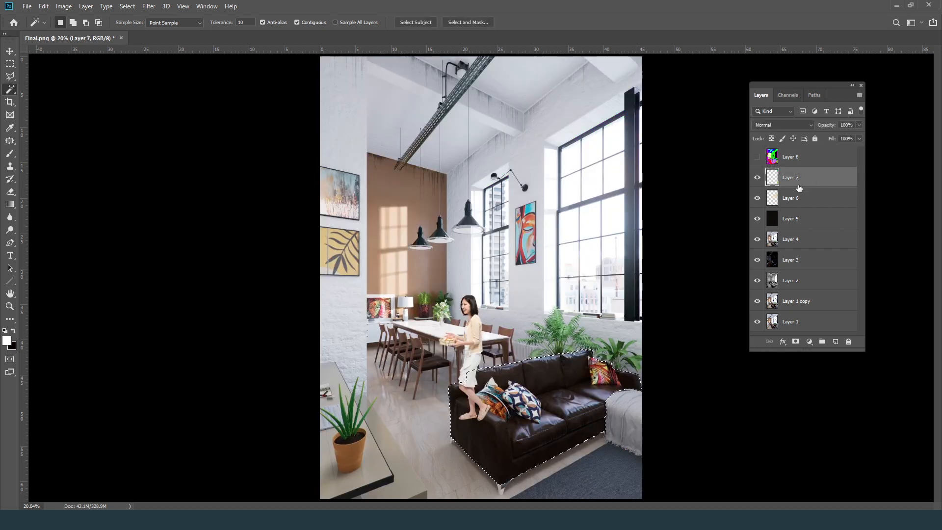
alt+click(796, 342)
key(v)
drag(486, 341, 471, 338)
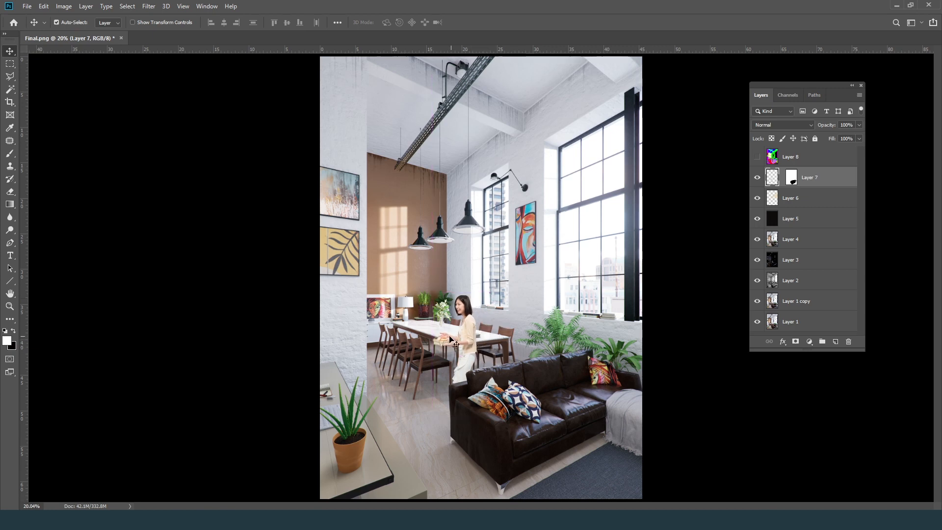
Start a Path Blur on the woman's layer and shape its path into a shallow curve running across her toward the table.
click(153, 6)
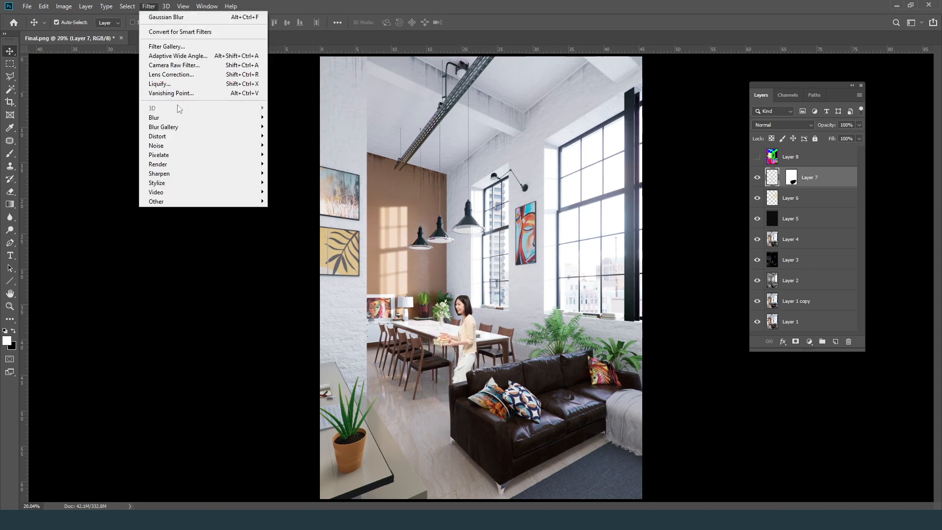
mouse_move(224, 128)
click(288, 154)
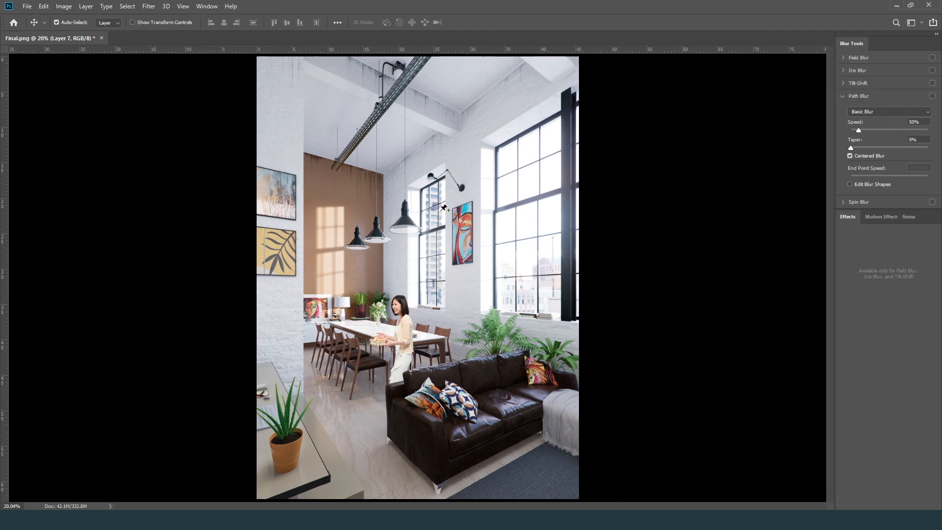
key(ctrl+plus)
key(ctrl+plus)
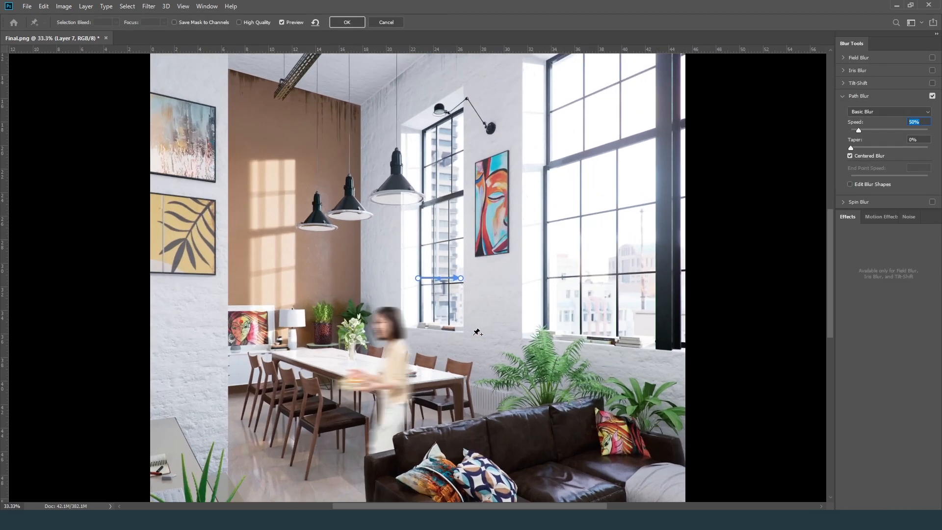
drag(418, 279, 475, 343)
drag(461, 277, 421, 365)
drag(351, 355, 343, 358)
drag(475, 343, 476, 349)
Set the Path Blur speed to 51% and apply the blur to the woman.
mouse_move(859, 133)
mouse_down()
mouse_move(867, 133)
mouse_move(860, 132)
mouse_up()
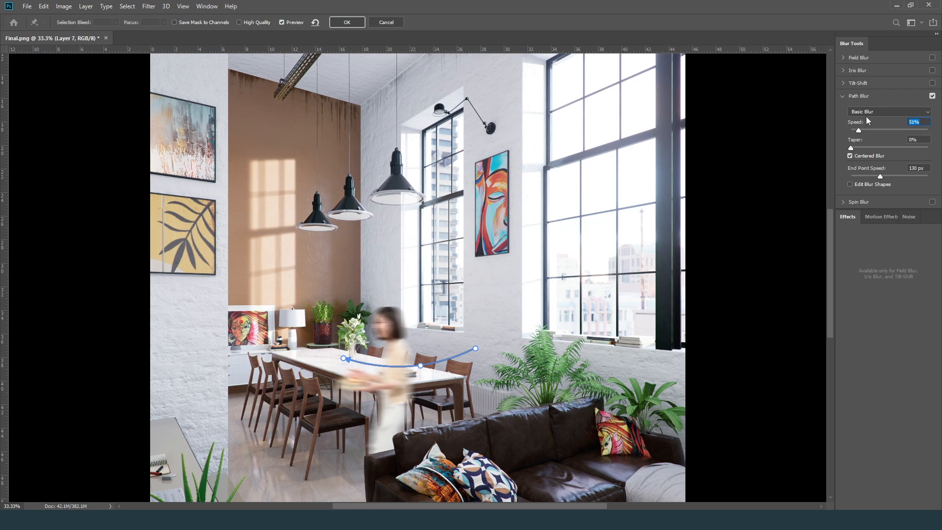
click(360, 24)
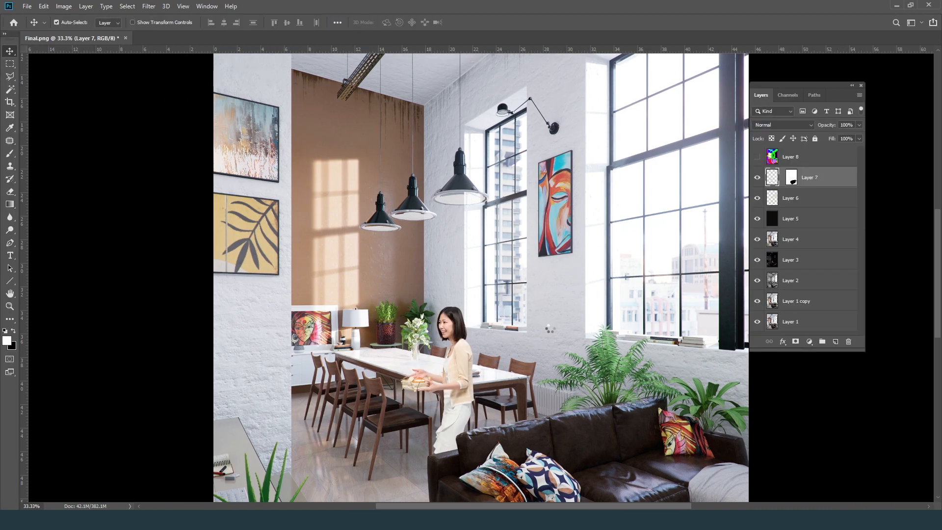
key(ctrl+0)
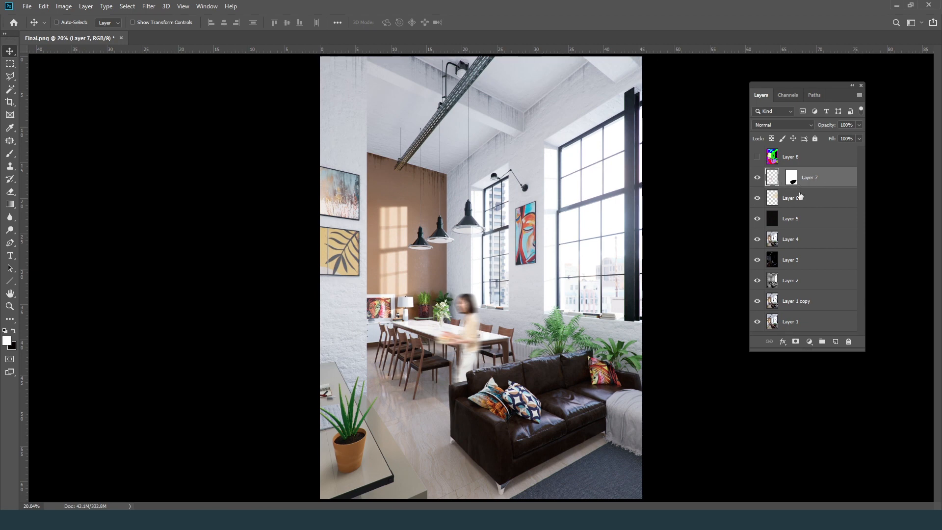
Stamp all visible layers into a new layer above the woman and sharpen it with Unsharp Mask.
key(ctrl+shift+alt+e)
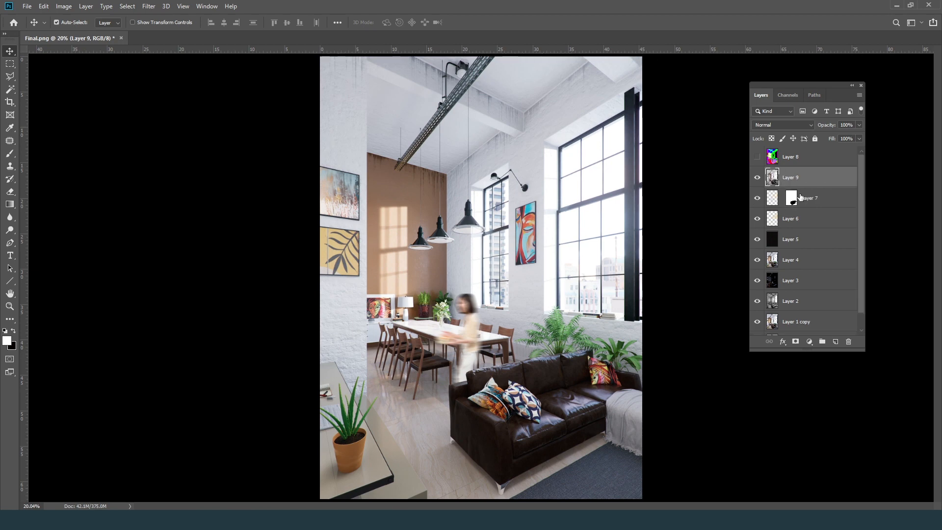
click(758, 179)
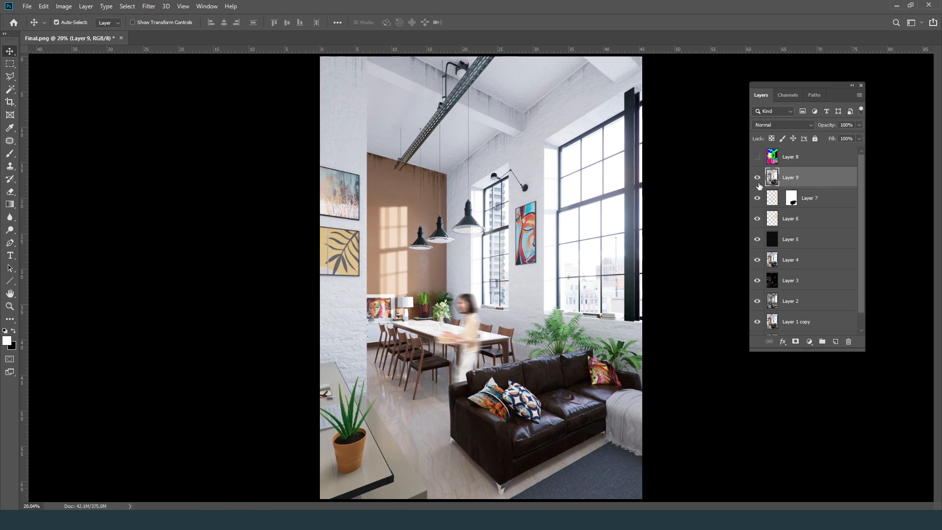
click(155, 9)
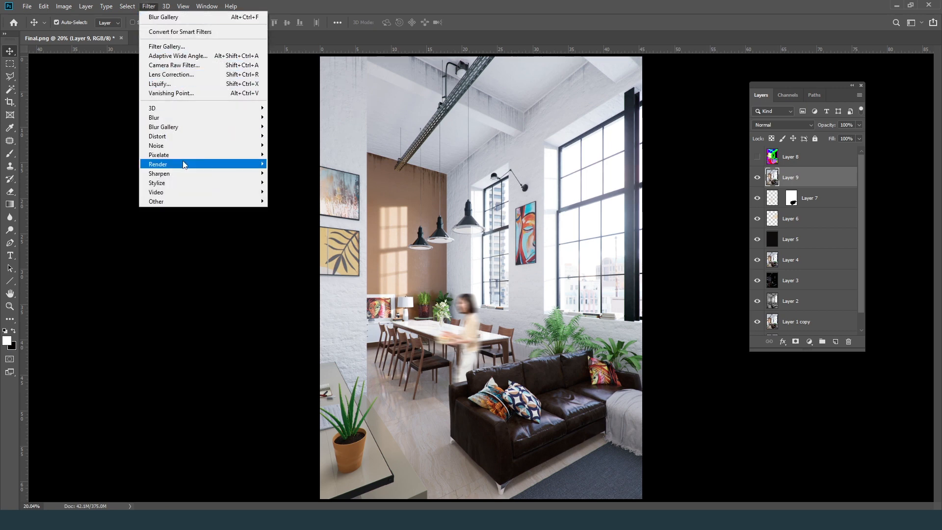
mouse_move(181, 174)
click(296, 220)
mouse_move(599, 230)
mouse_down()
mouse_move(609, 131)
mouse_move(606, 246)
mouse_move(620, 196)
mouse_move(608, 222)
mouse_move(603, 217)
mouse_up()
click(675, 158)
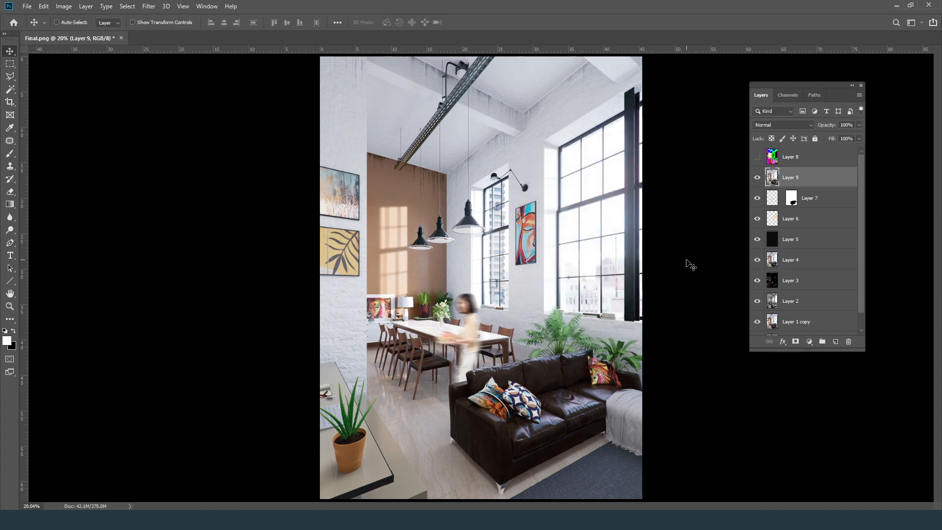
Add a new layer above the sharpened one and paint a soft black vignette around the image's lower-left edges with a large brush.
key(ctrl+minus)
click(836, 341)
key(ctrl+minus)
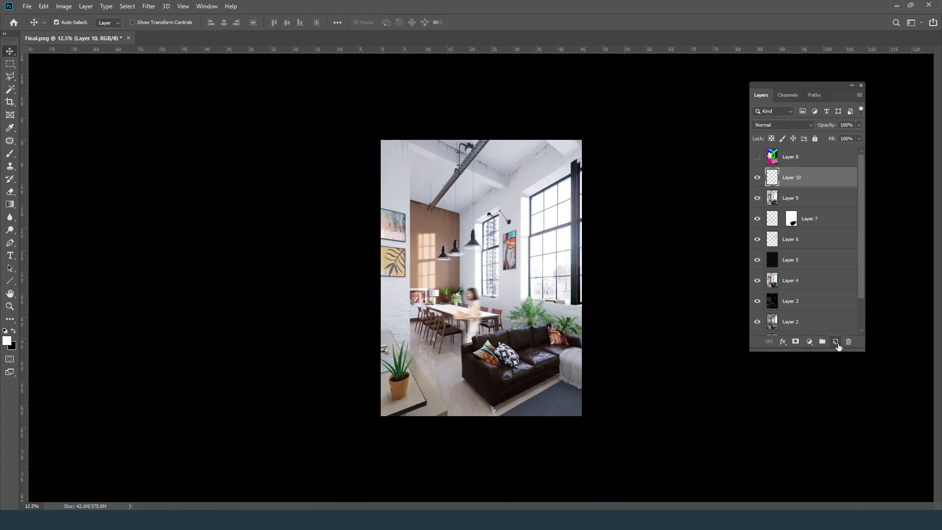
key(b)
key(ctrl+minus)
key(x)
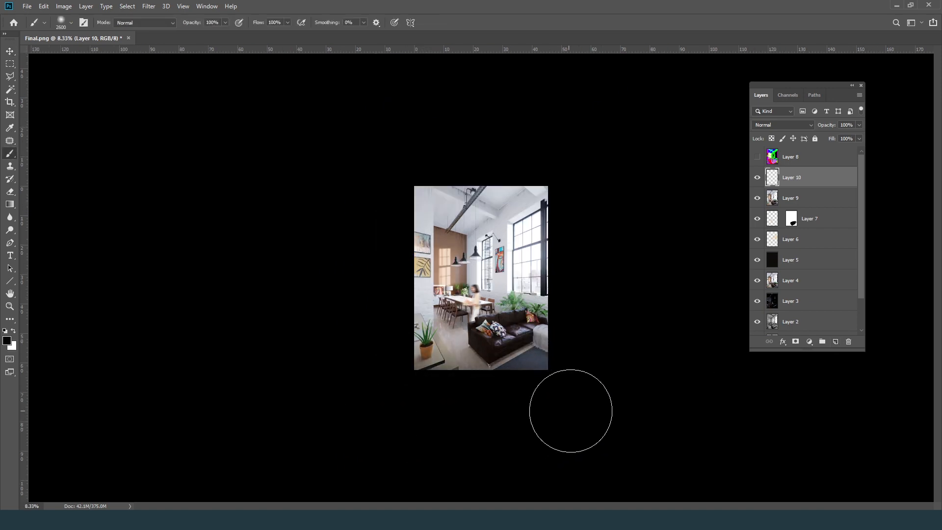
drag(369, 325, 541, 453)
key(bracketleft)
key(ctrl+0)
Lower the vignette layer's opacity and compare the image with and without the darkened edges.
click(859, 125)
drag(859, 137, 839, 137)
click(757, 179)
click(757, 179)
click(757, 180)
click(757, 180)
click(757, 180)
click(757, 180)
click(757, 180)
click(757, 180)
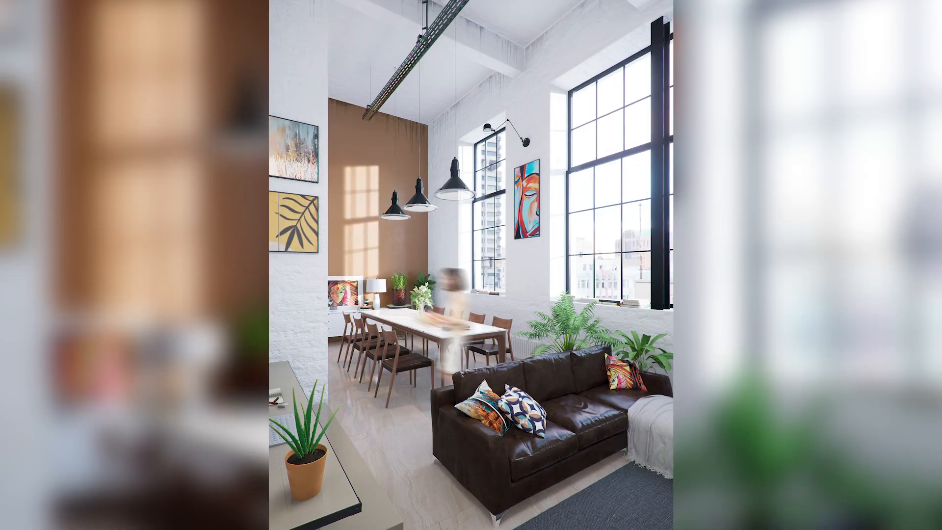